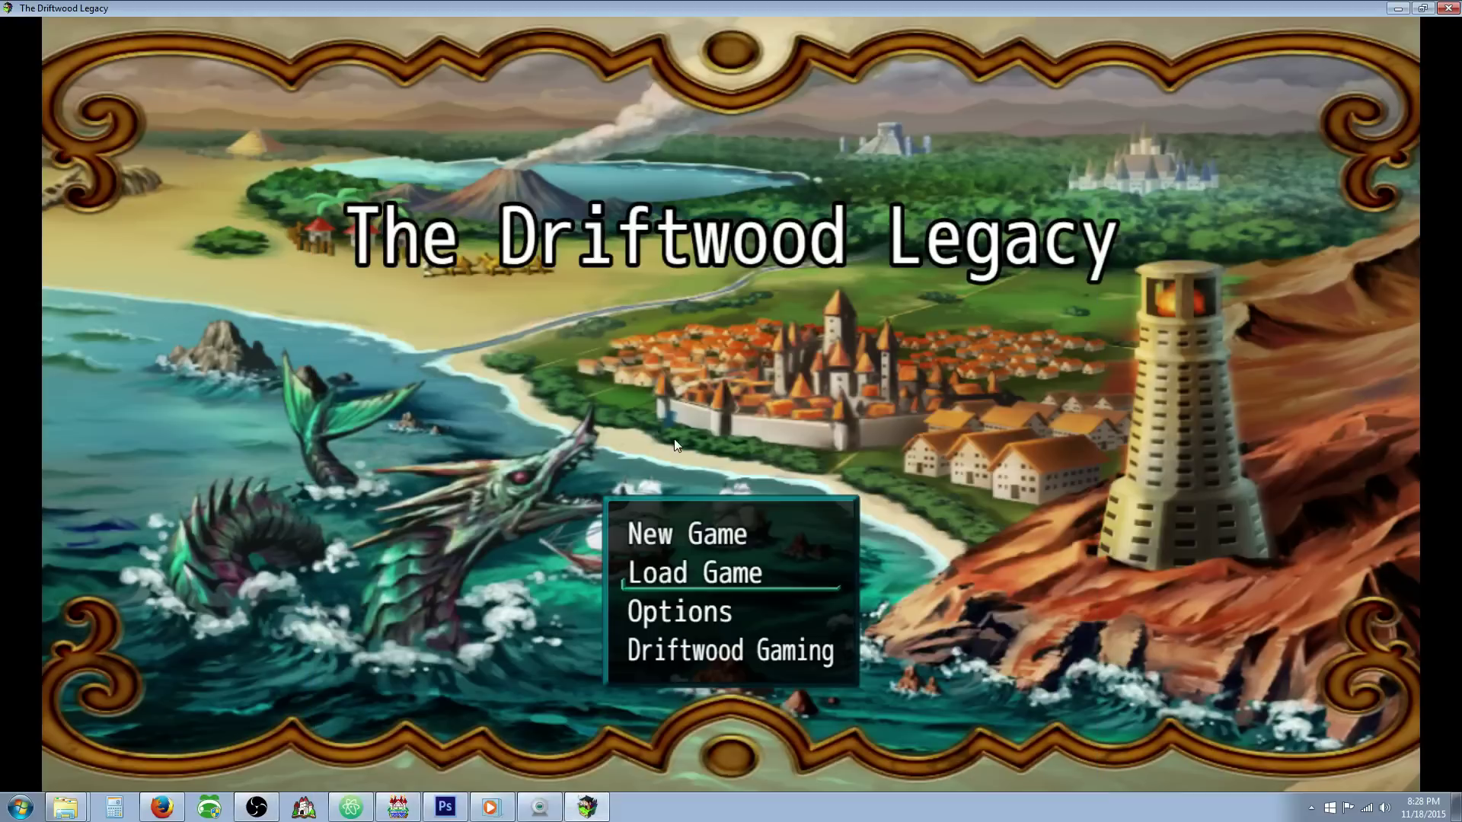
- Start a new game and walk the hero onto the cobblestones, then left and down the courtyard
key(Up)
key(Return)
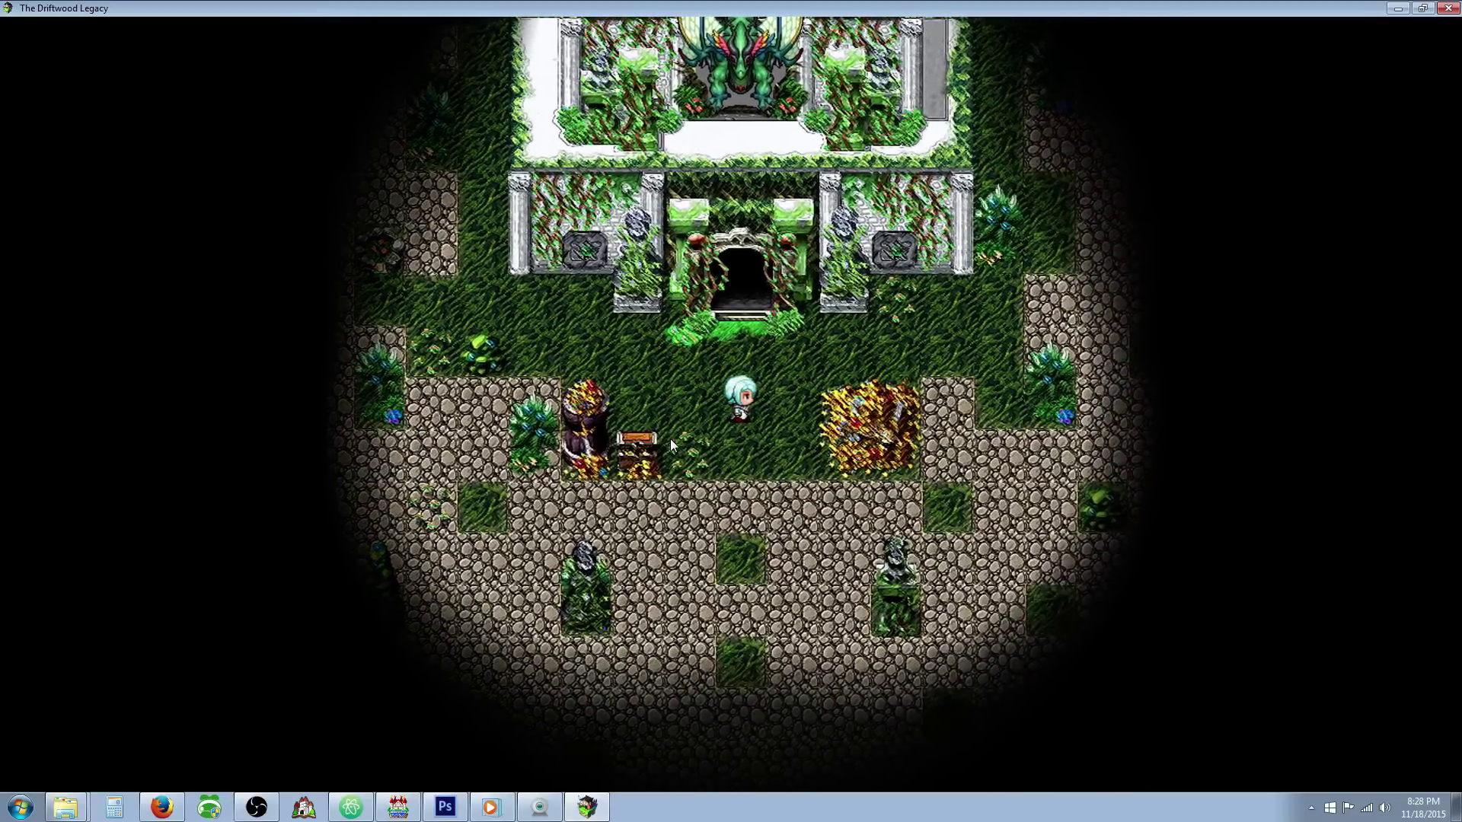
key(Right)
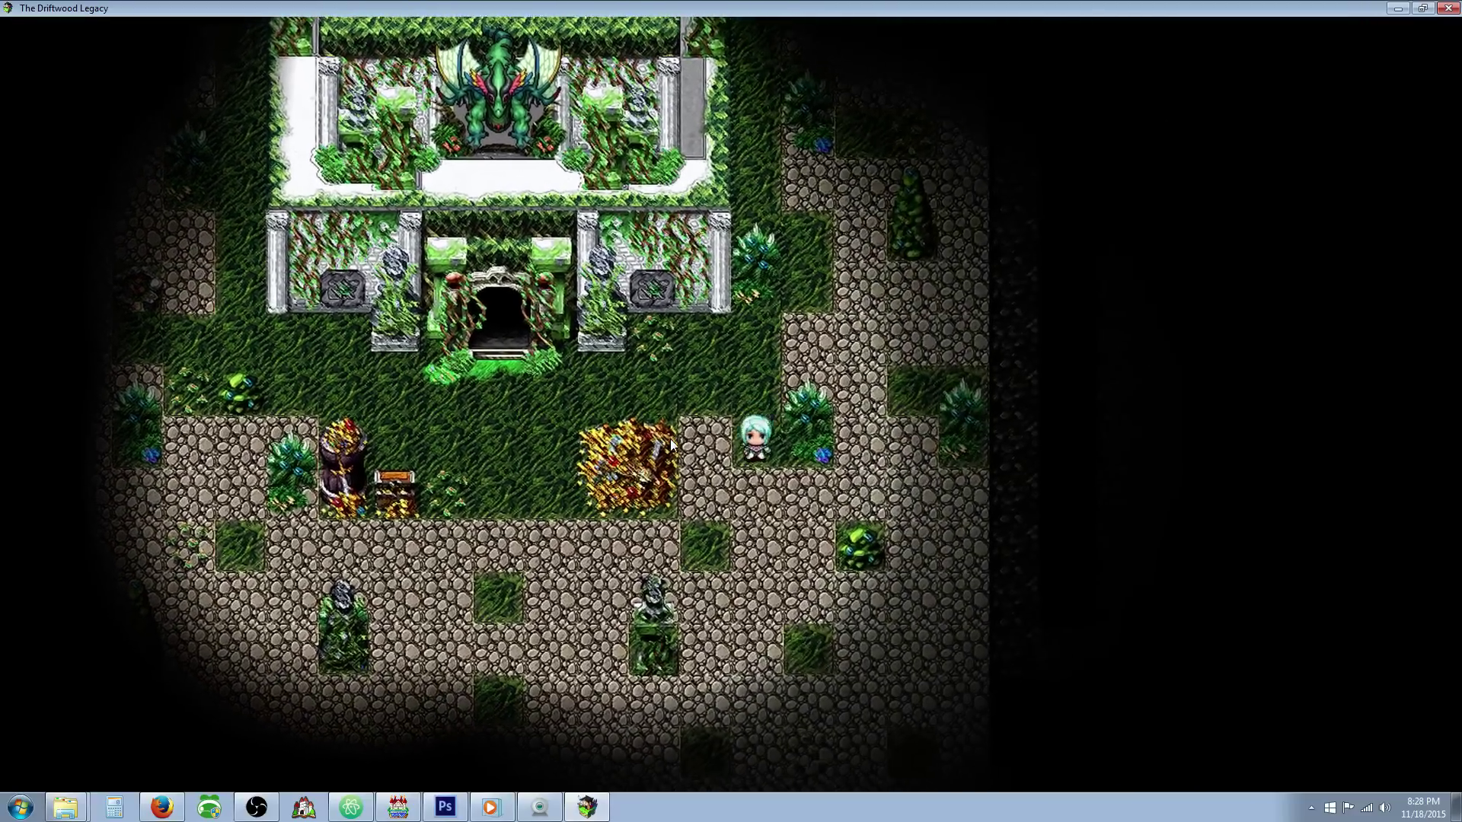
key(Left)
key(Down)
key(Left)
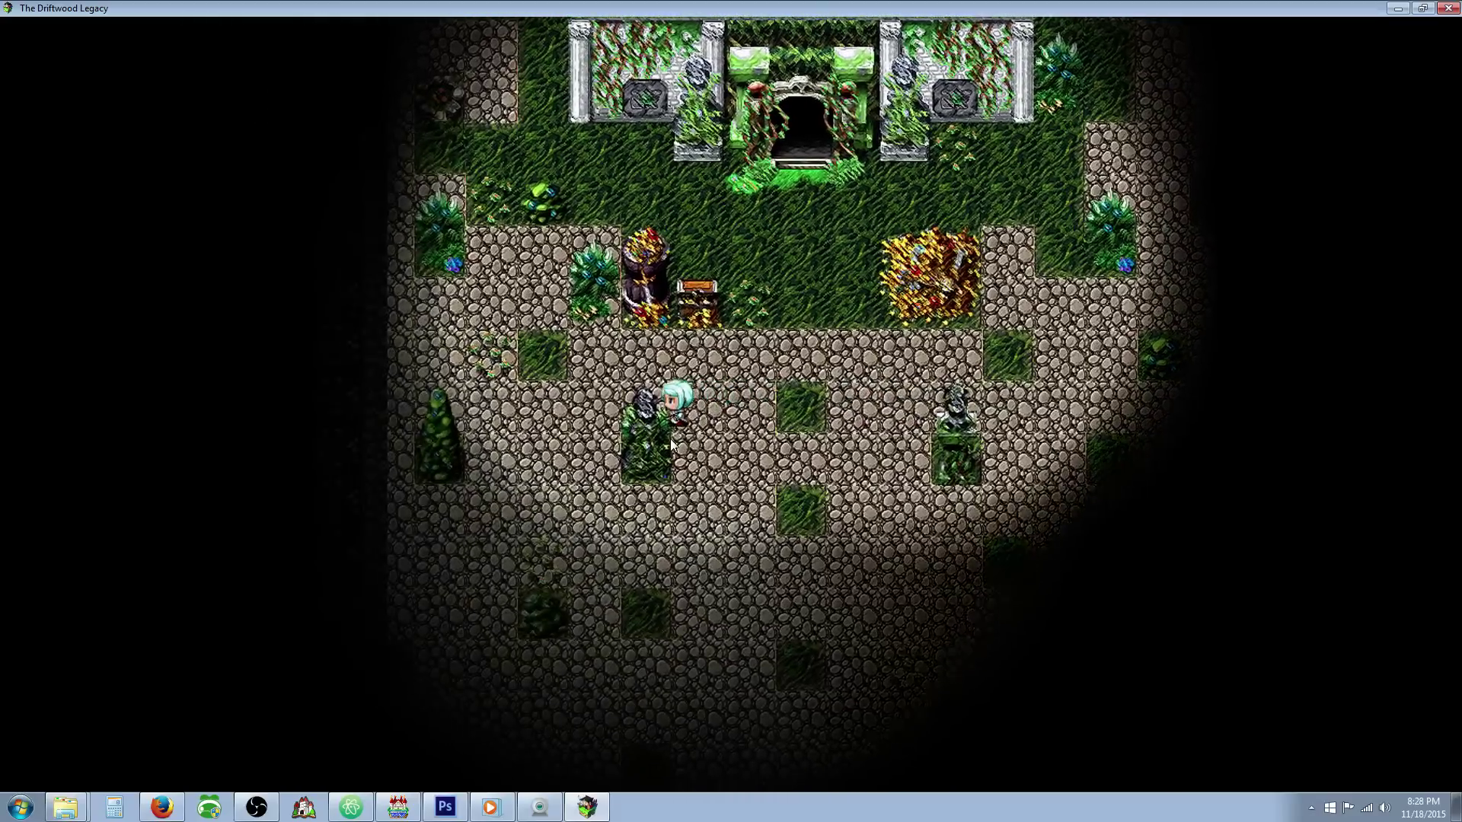
- Walk the hero past the statue to the temple entrance, then close the game window
key(Right)
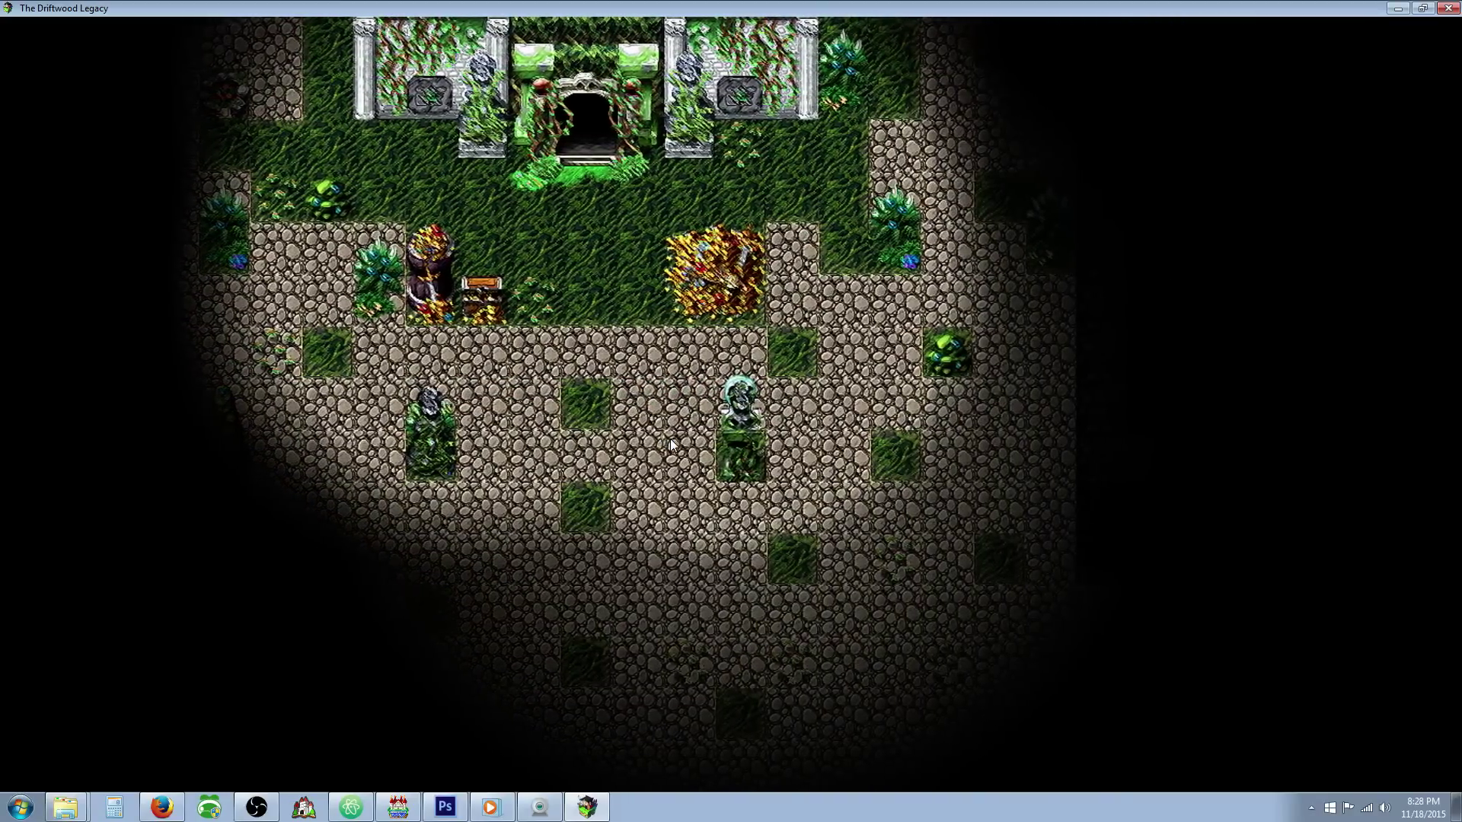
key(Right)
key(Up)
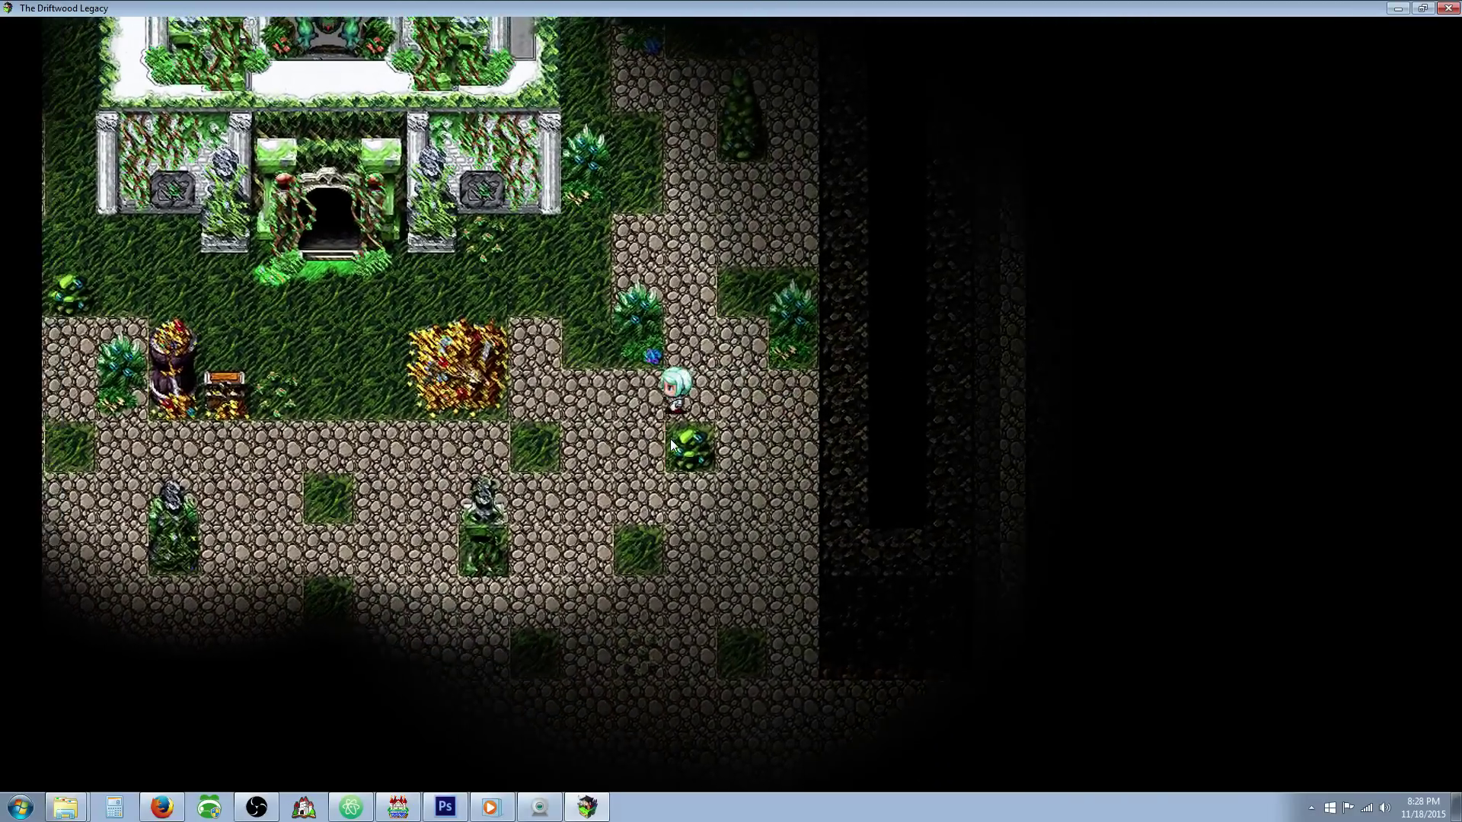
key(Up)
key(Left)
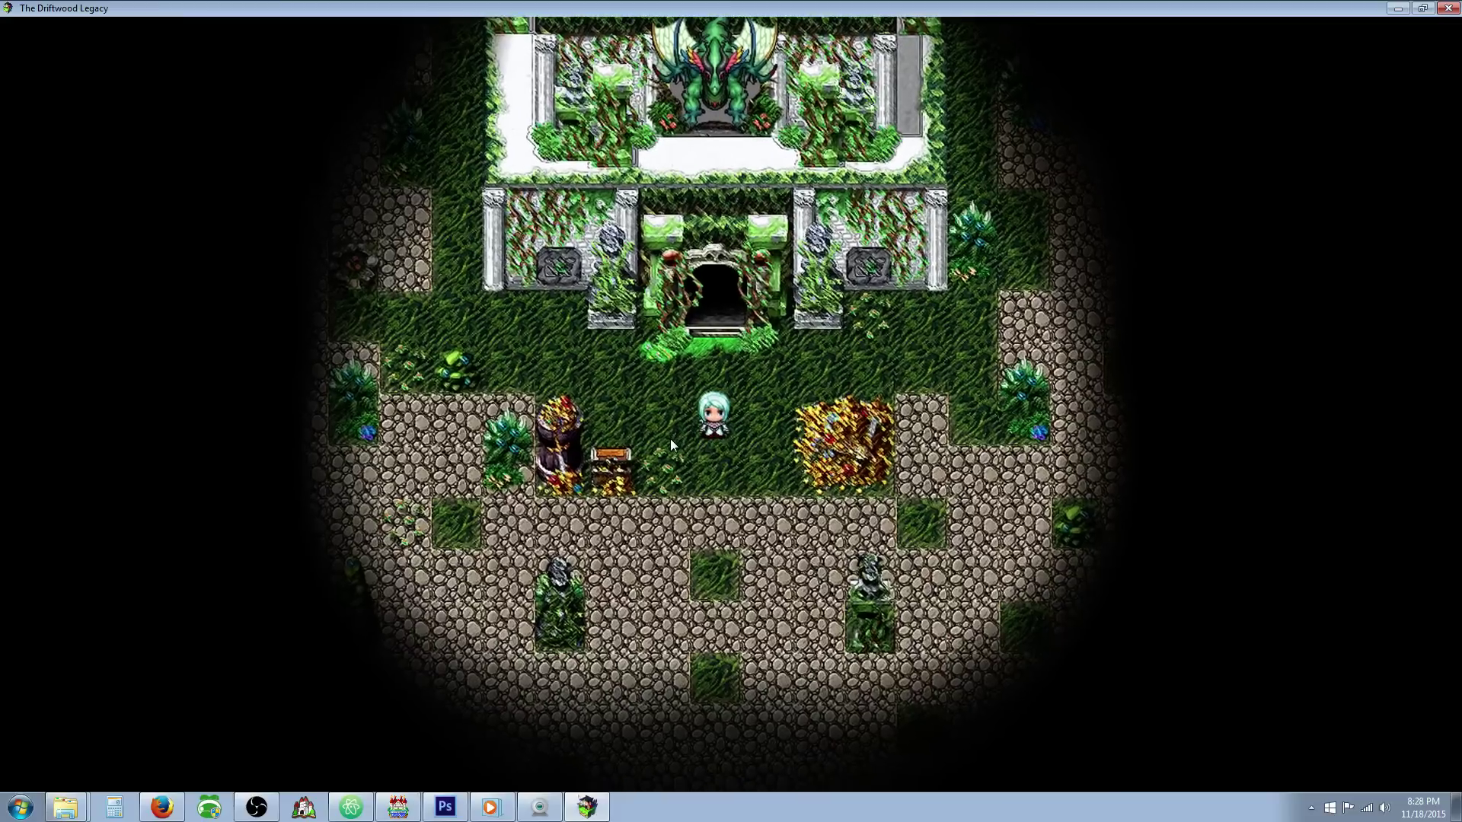
key(Up)
key(Left)
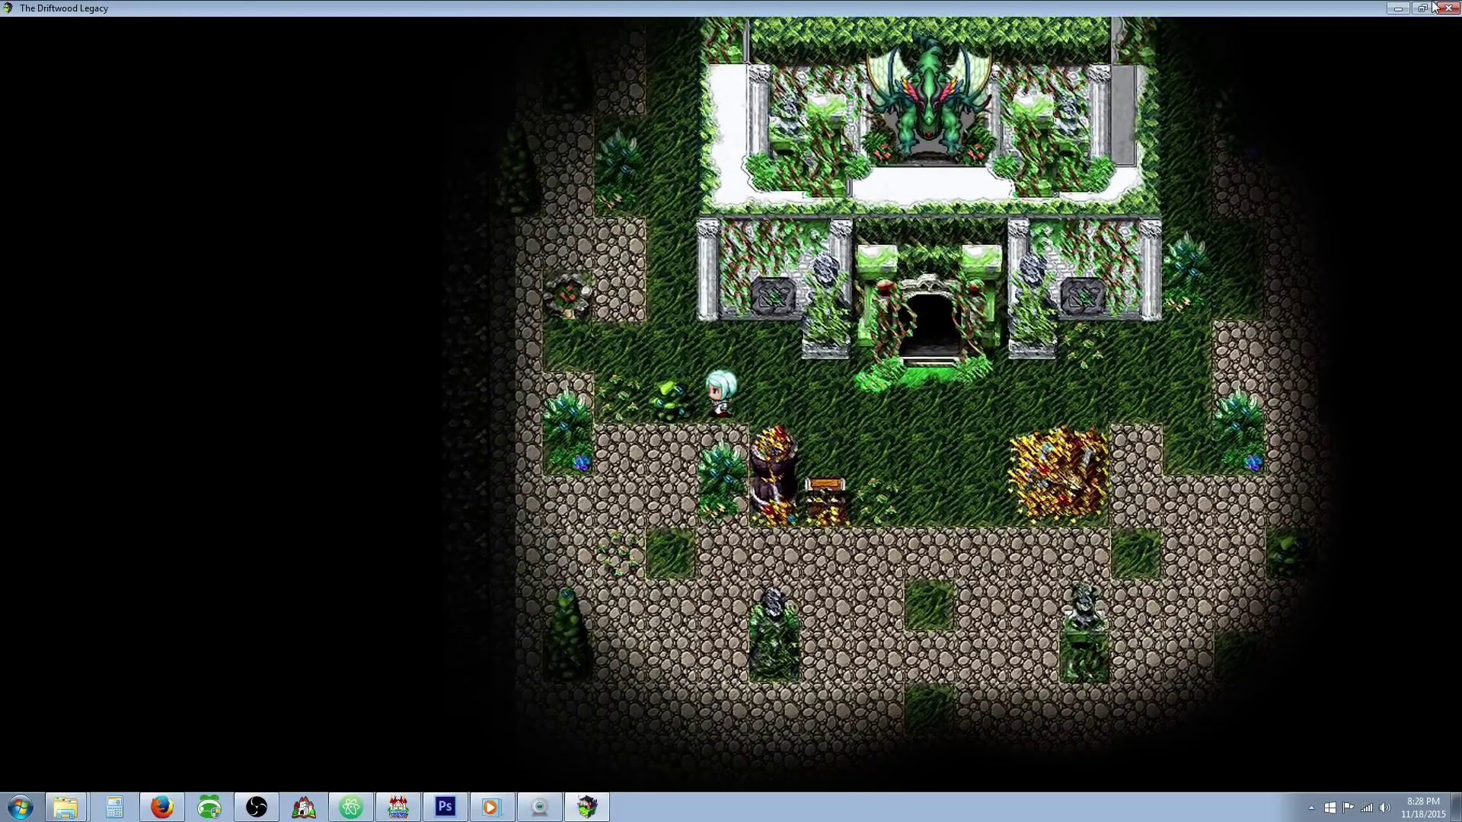
click(1438, 8)
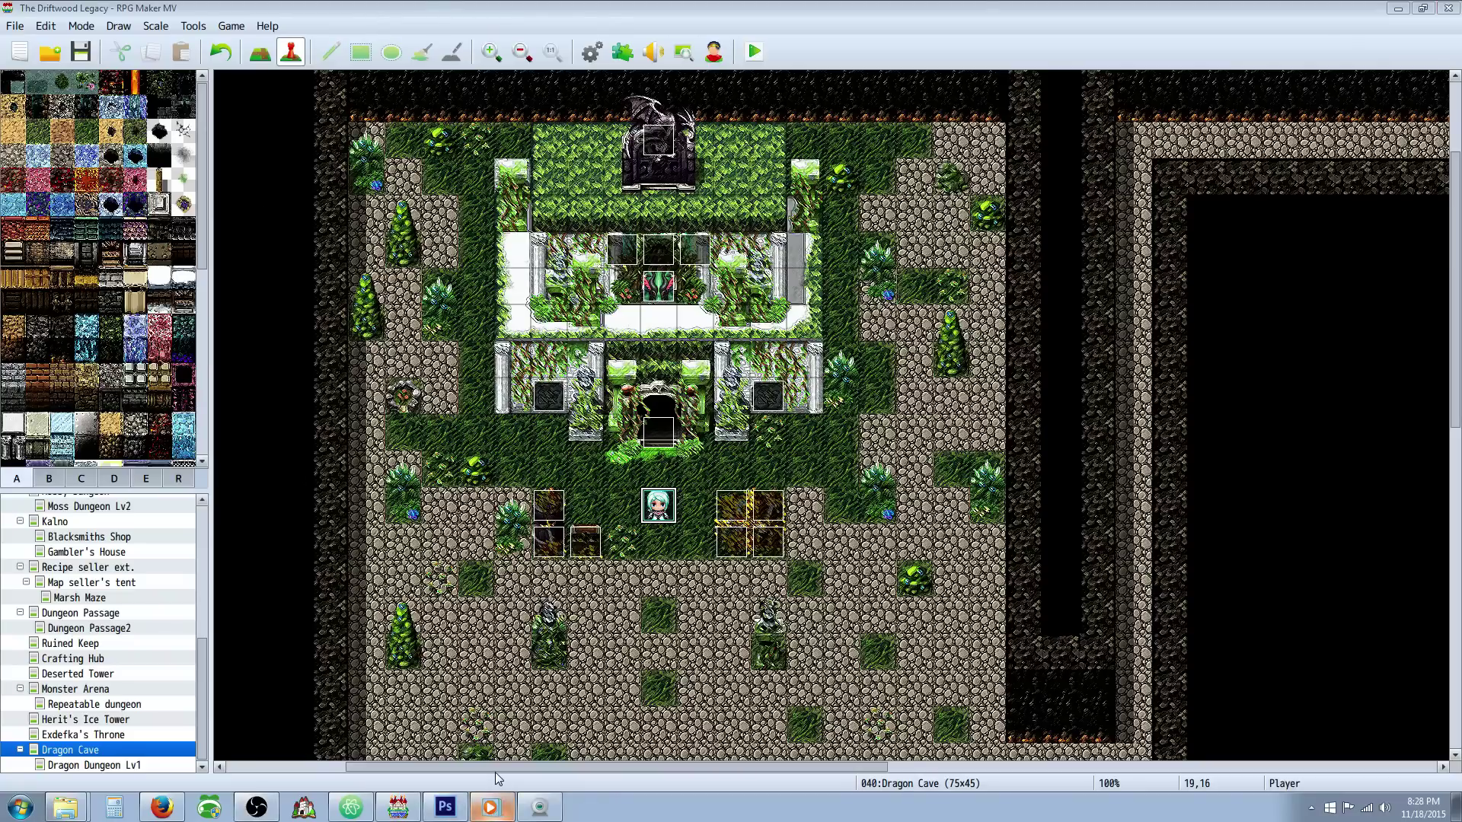
- In Database > Tilesets, copy the 0004 Dungeon tileset and select 0006 Dungeon2
click(592, 51)
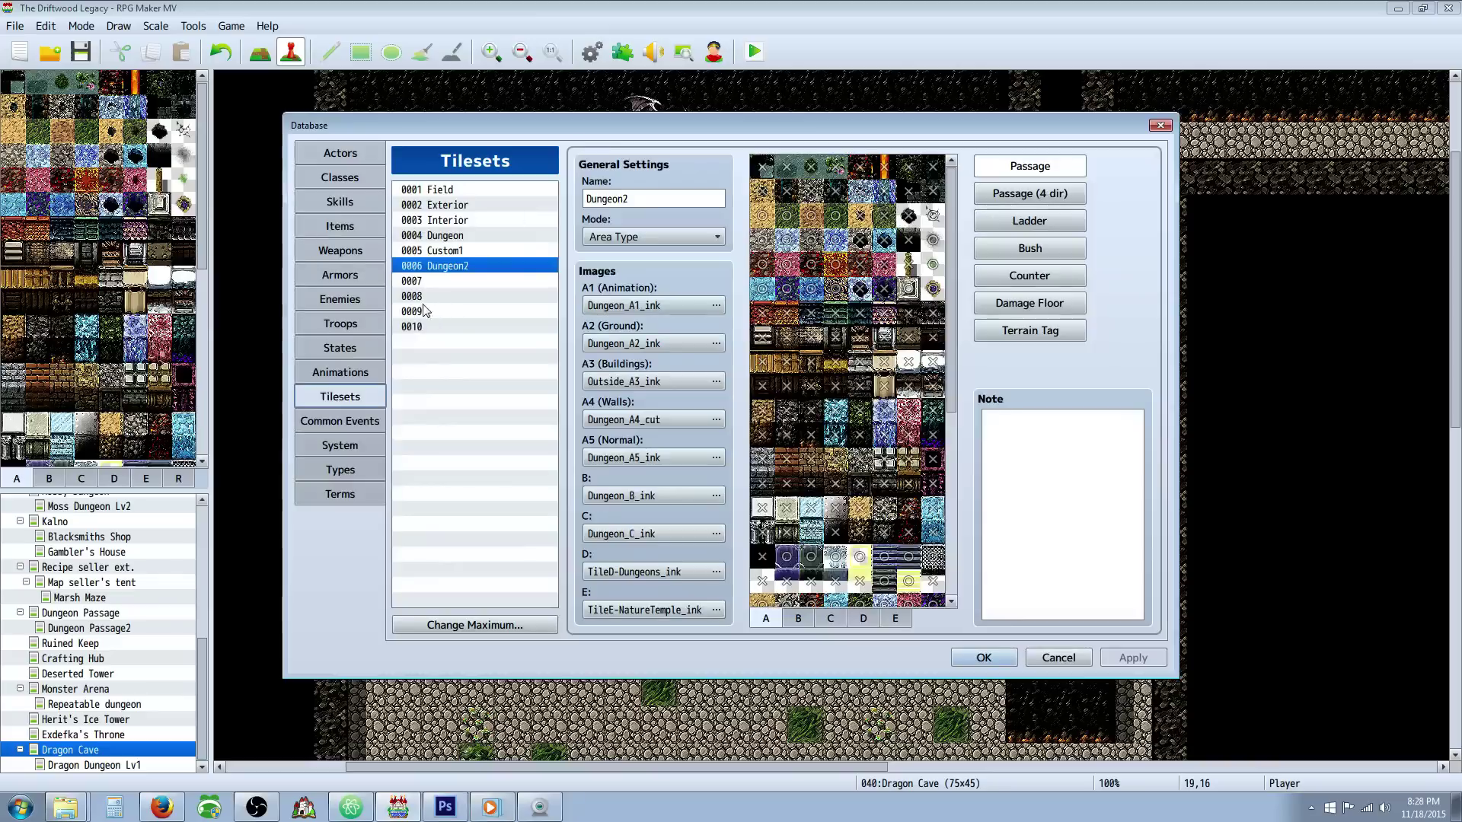
click(458, 236)
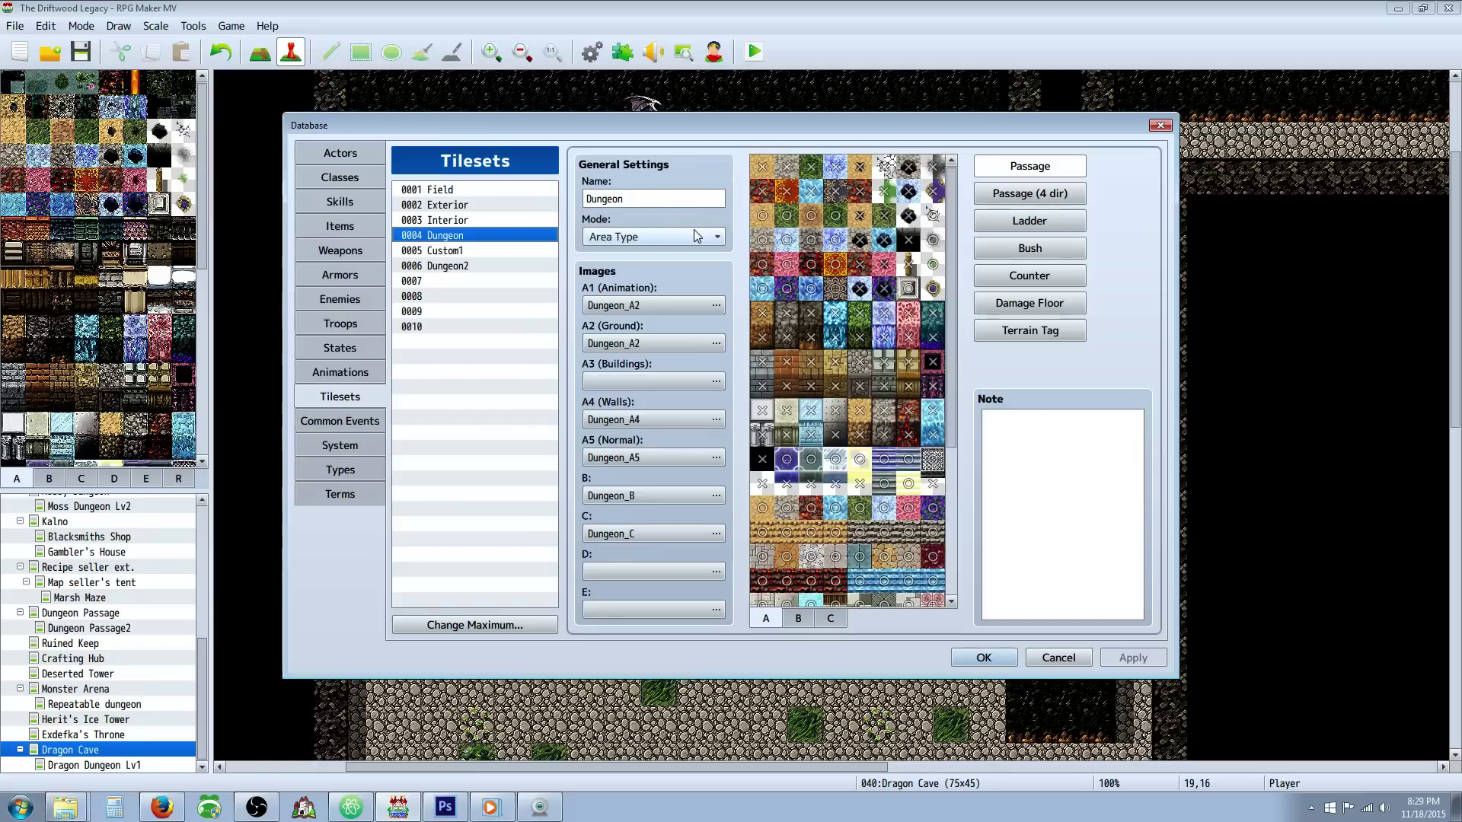
right_click(464, 236)
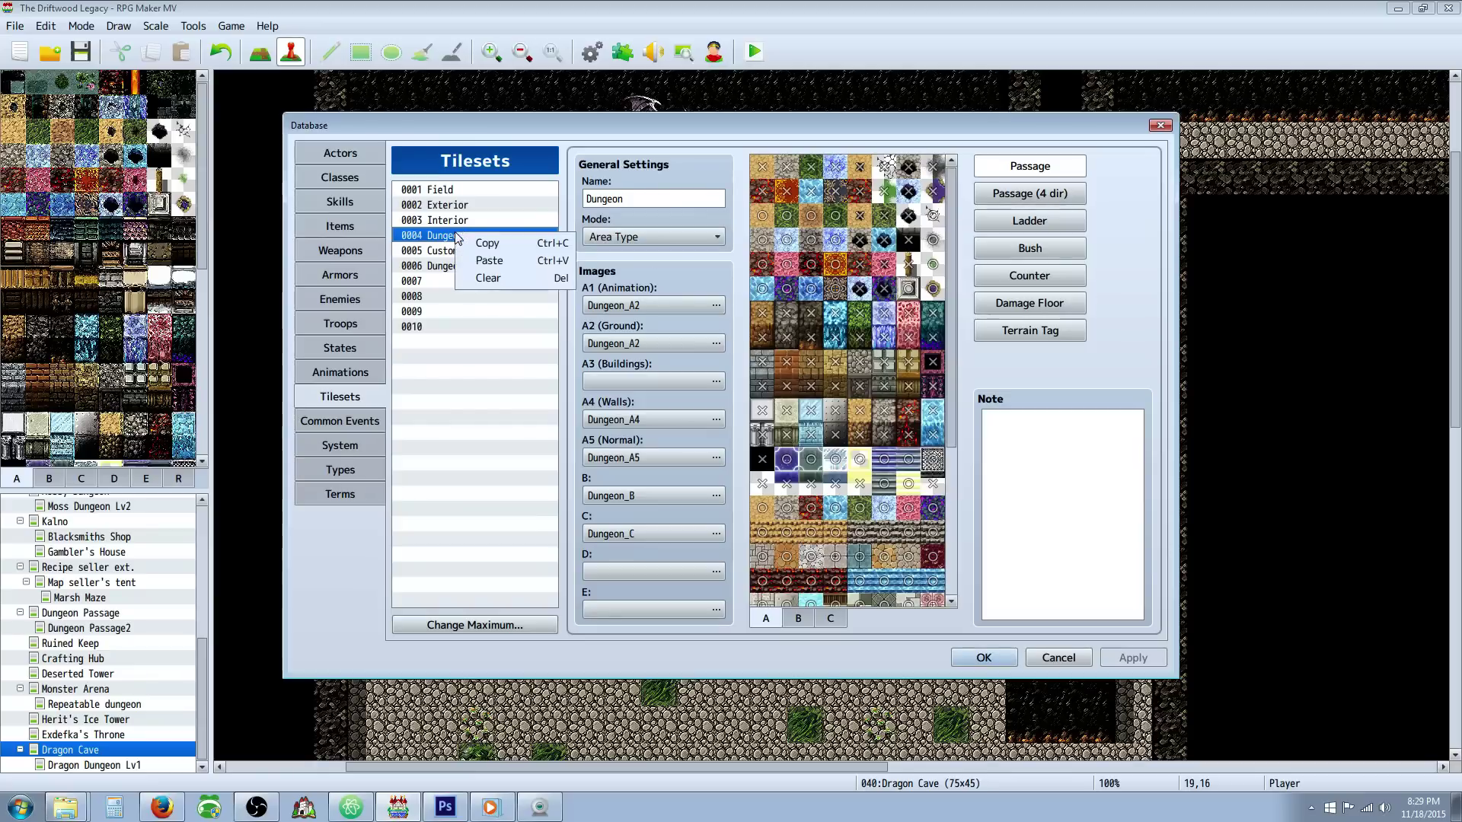
click(496, 243)
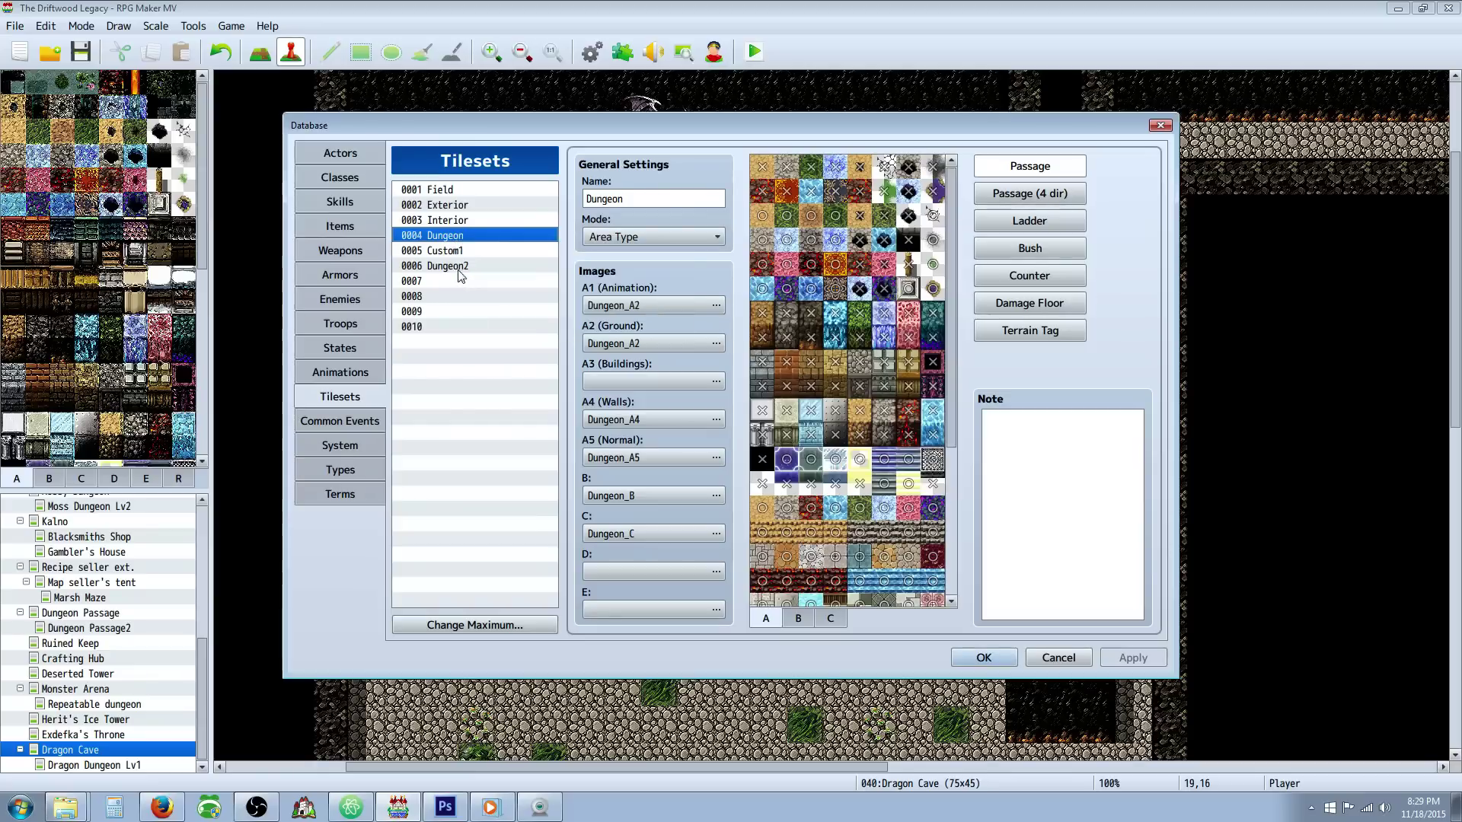
click(460, 268)
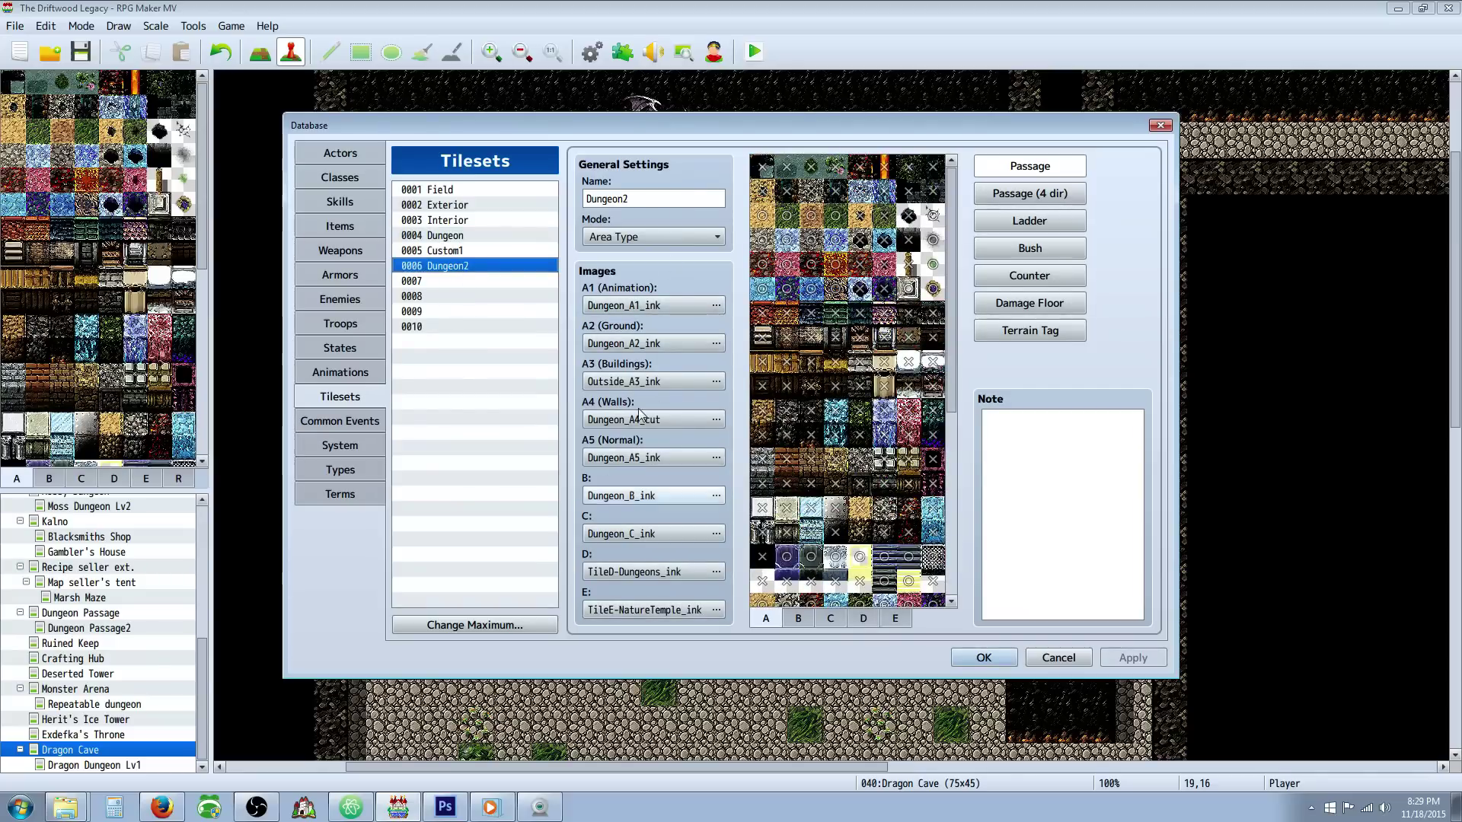
- In Photoshop, bring up the Open dialog in the tilesets folder
click(458, 807)
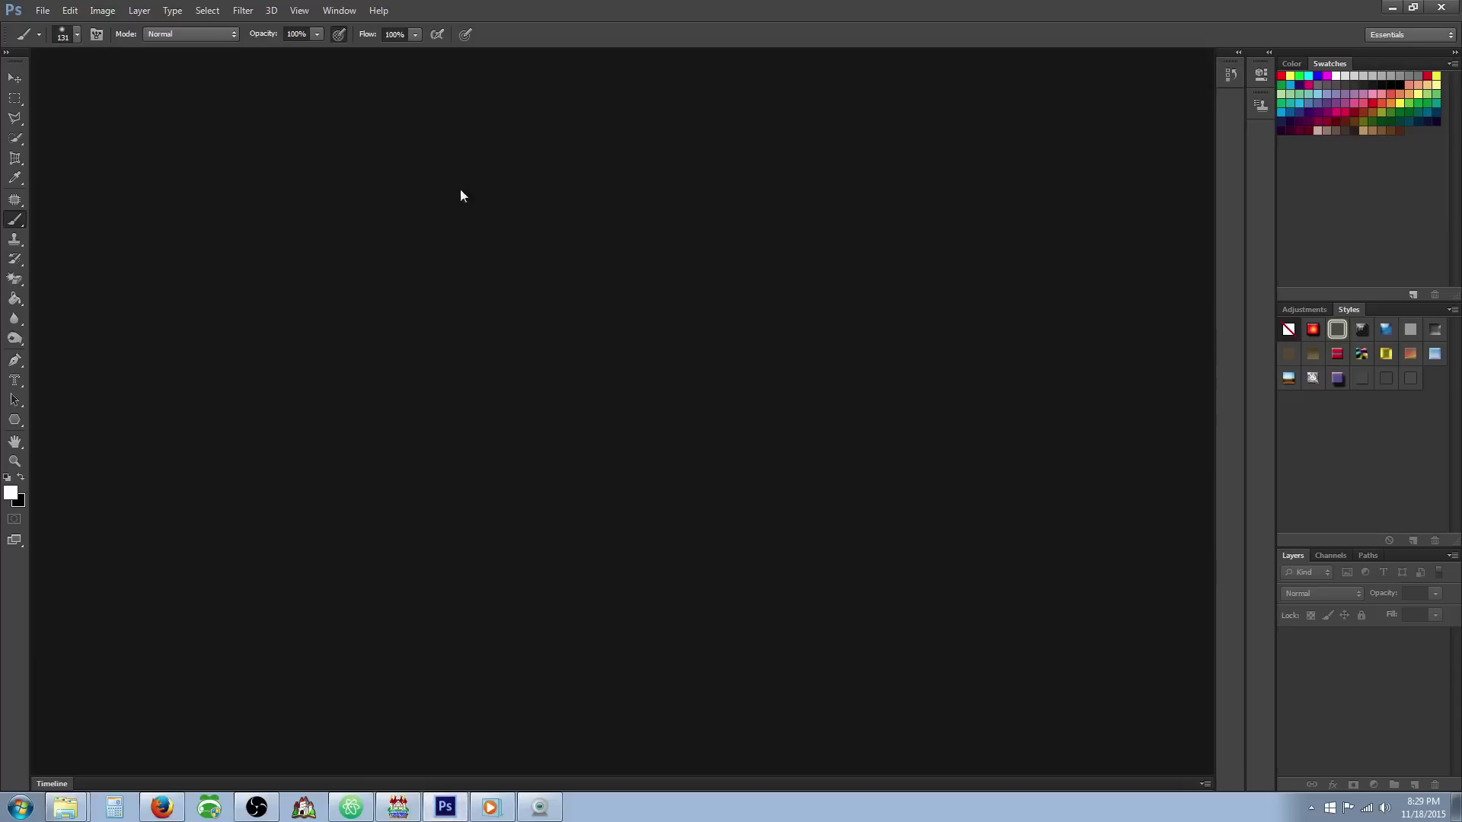
click(42, 11)
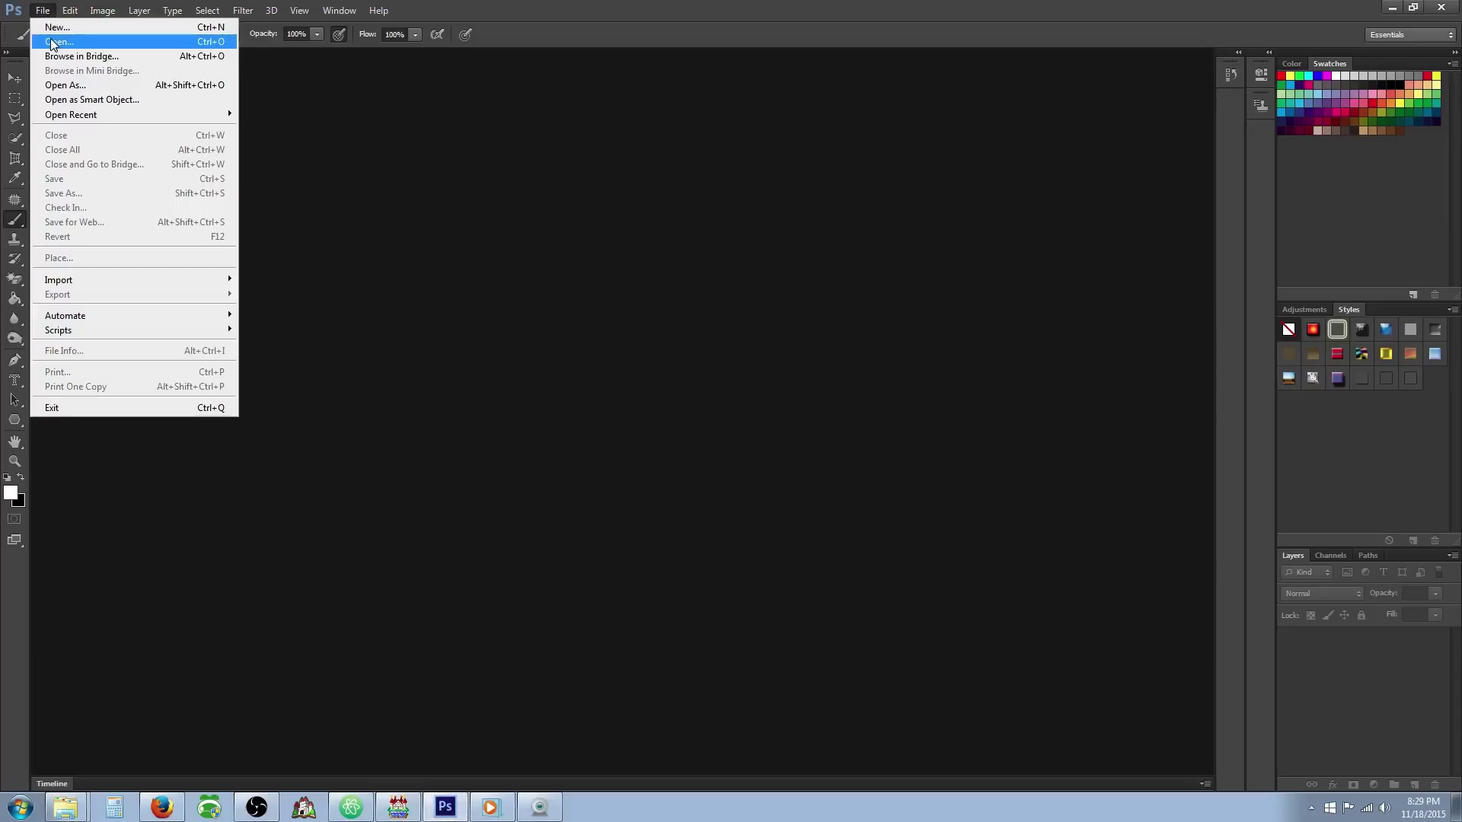
click(54, 42)
drag(1068, 158, 631, 146)
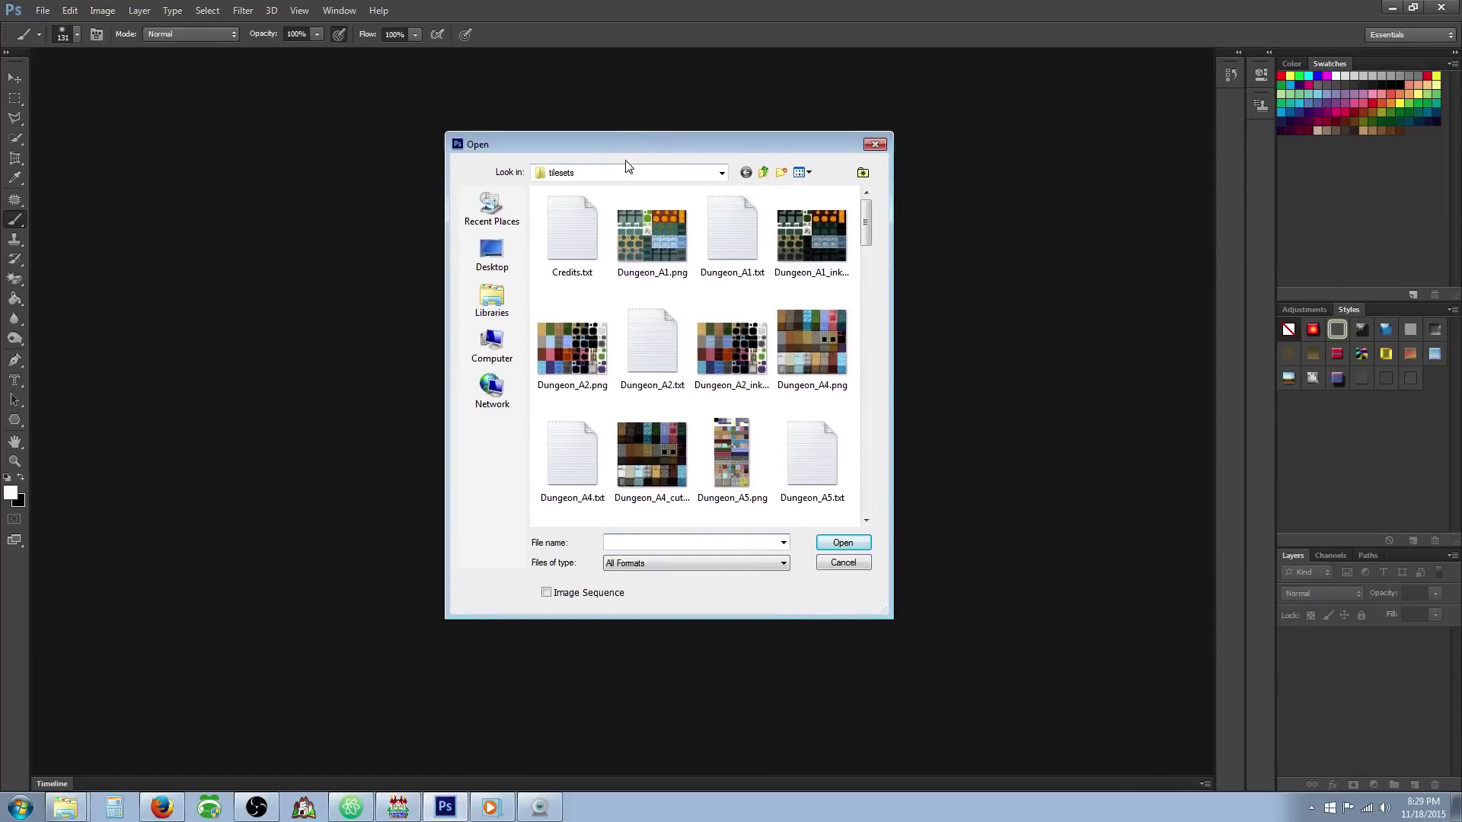
click(722, 173)
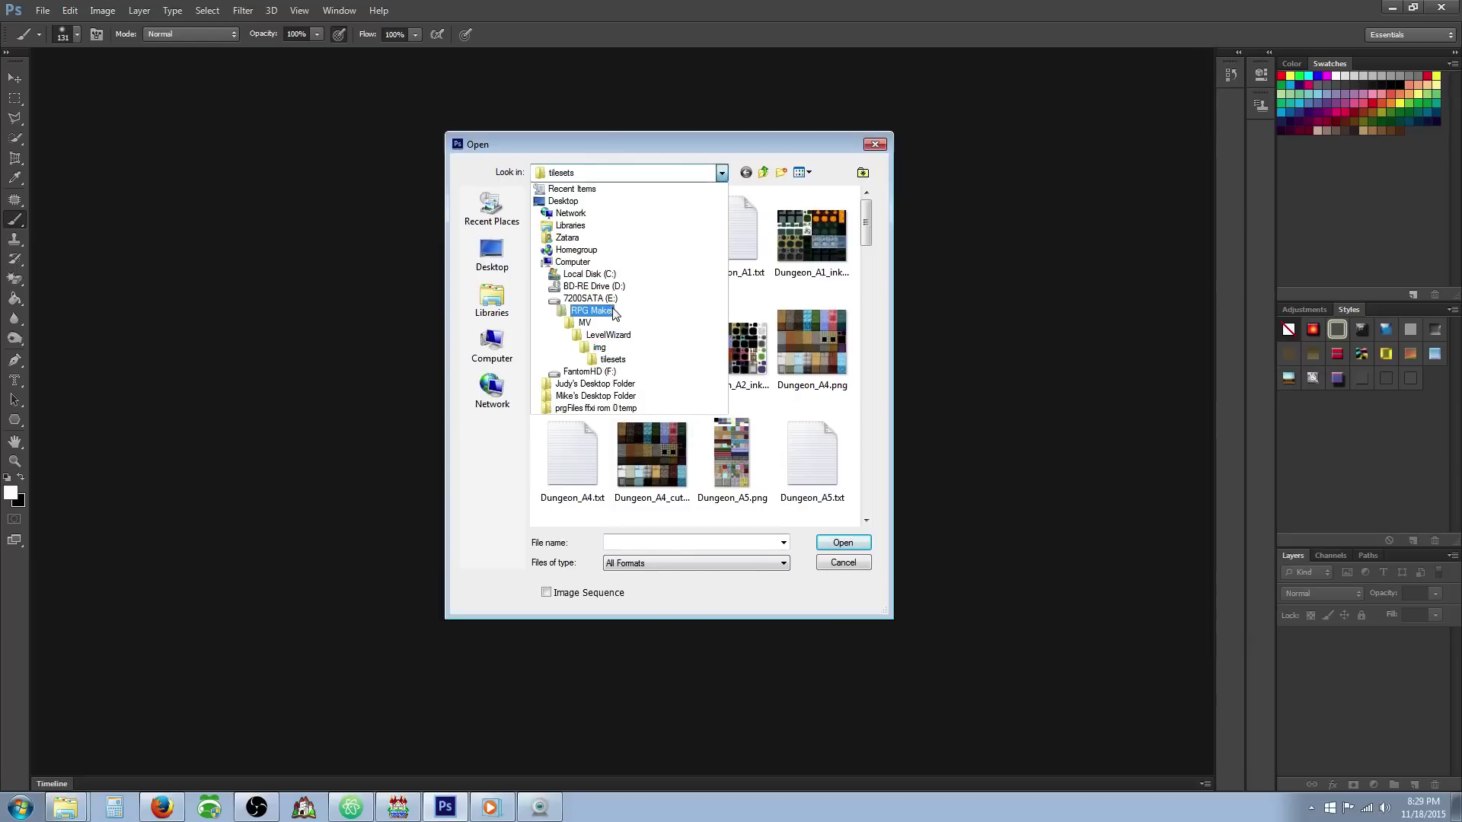
click(614, 360)
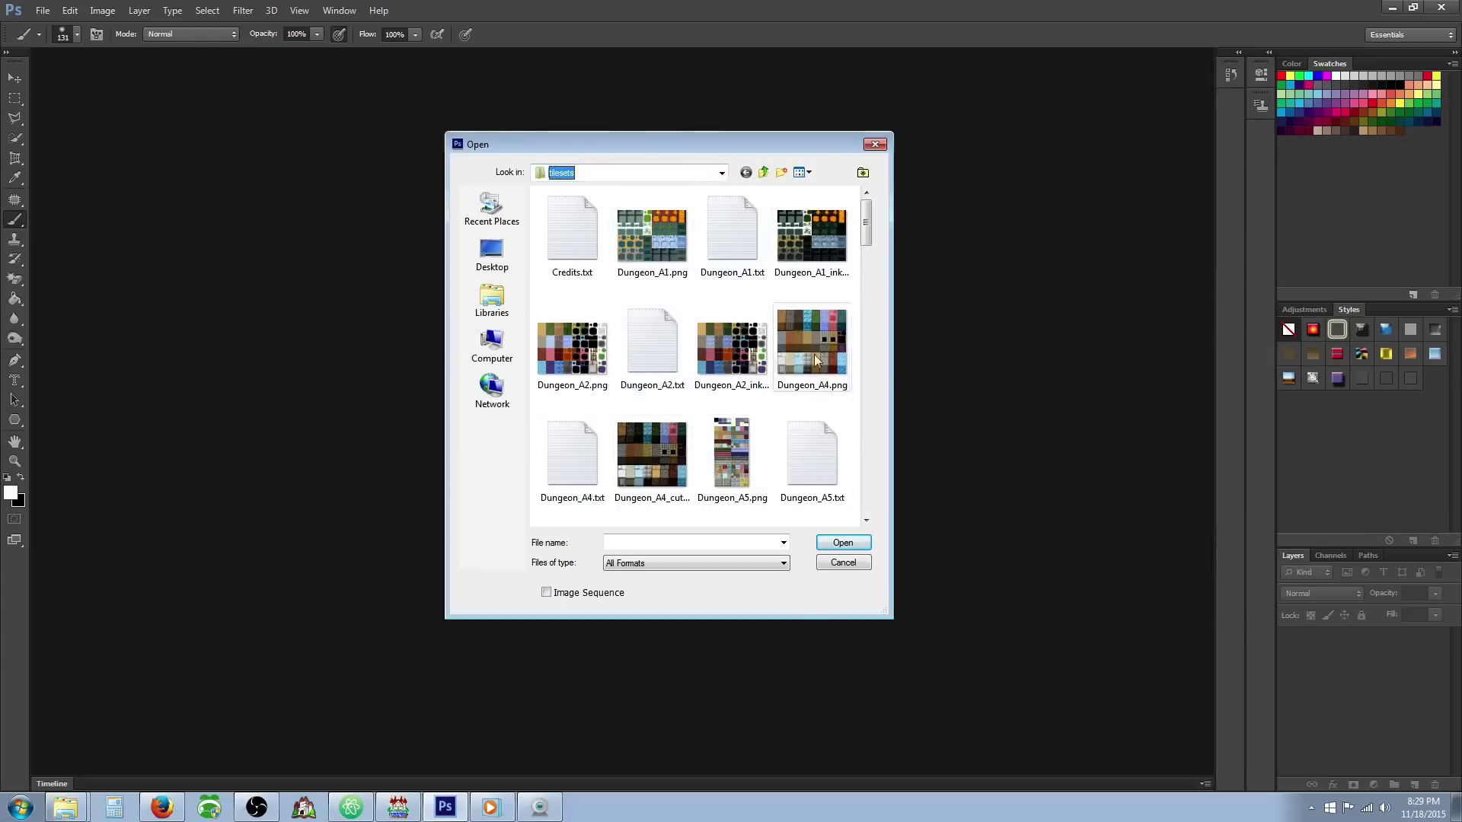
- Select Dungeon_A1, Dungeon_A2, Dungeon_A4 and Dungeon_A5 PNGs in the file list
click(656, 243)
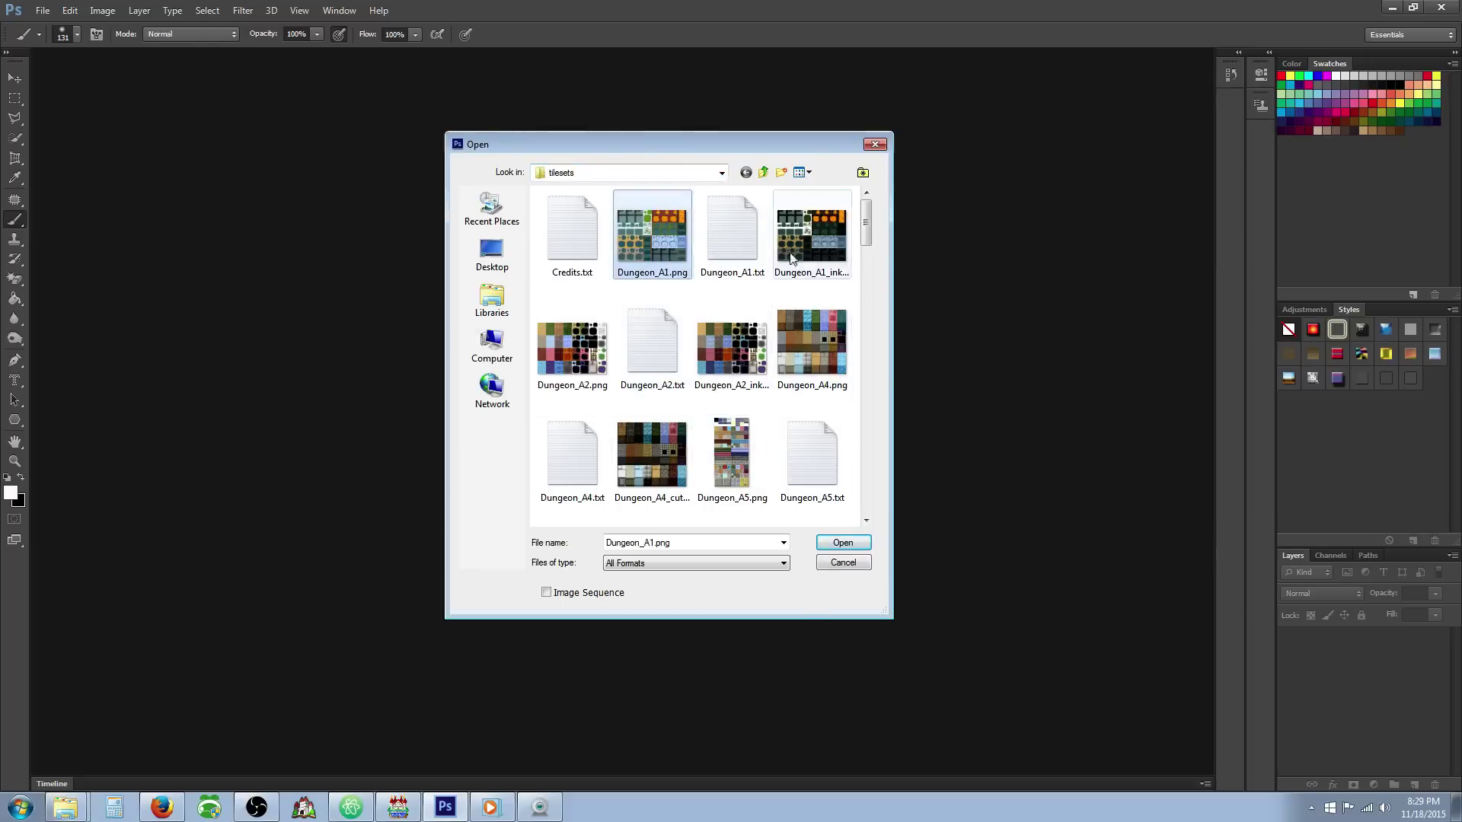
click(810, 258)
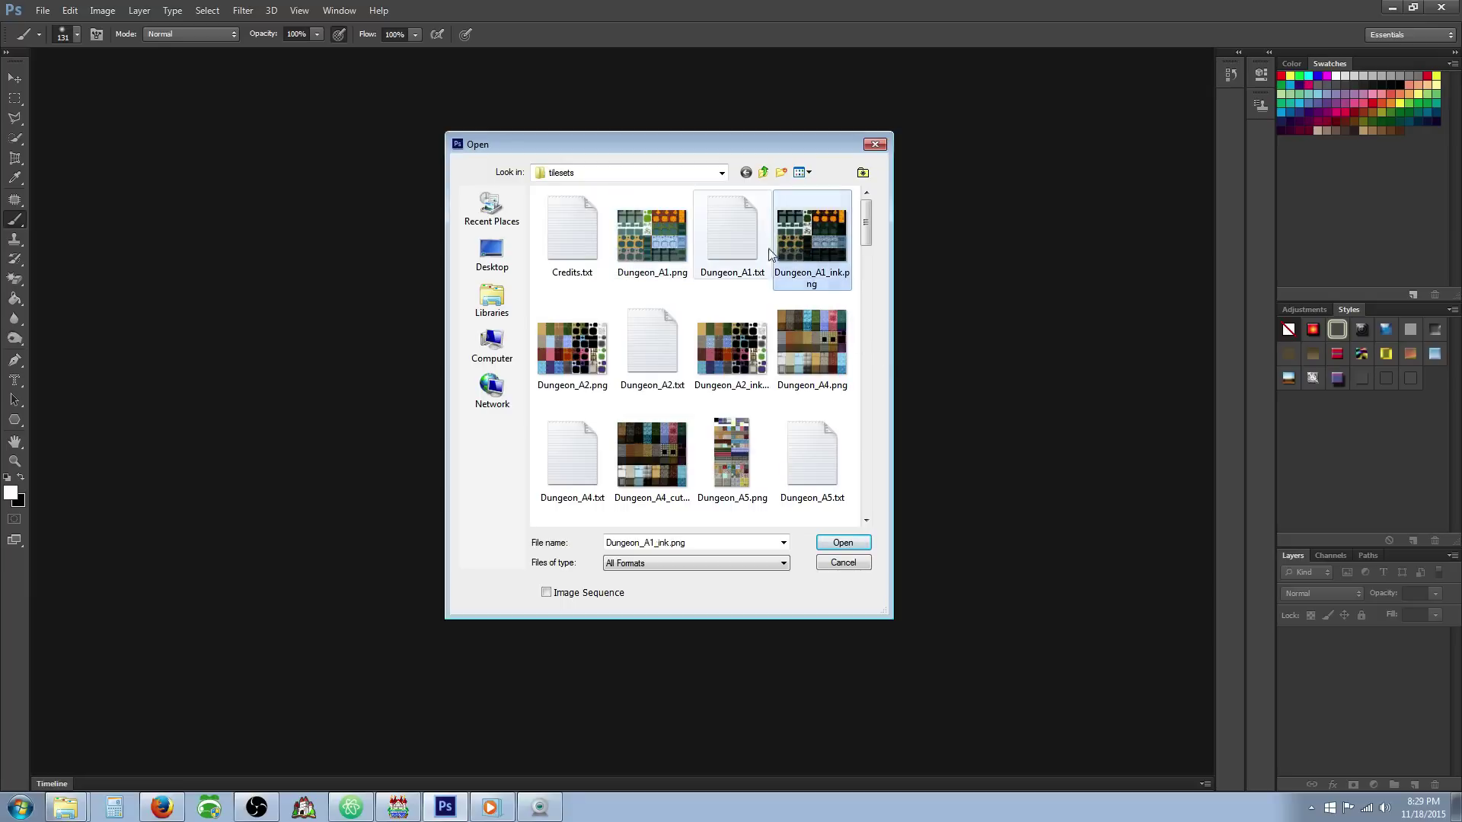
click(650, 257)
ctrl+click(586, 361)
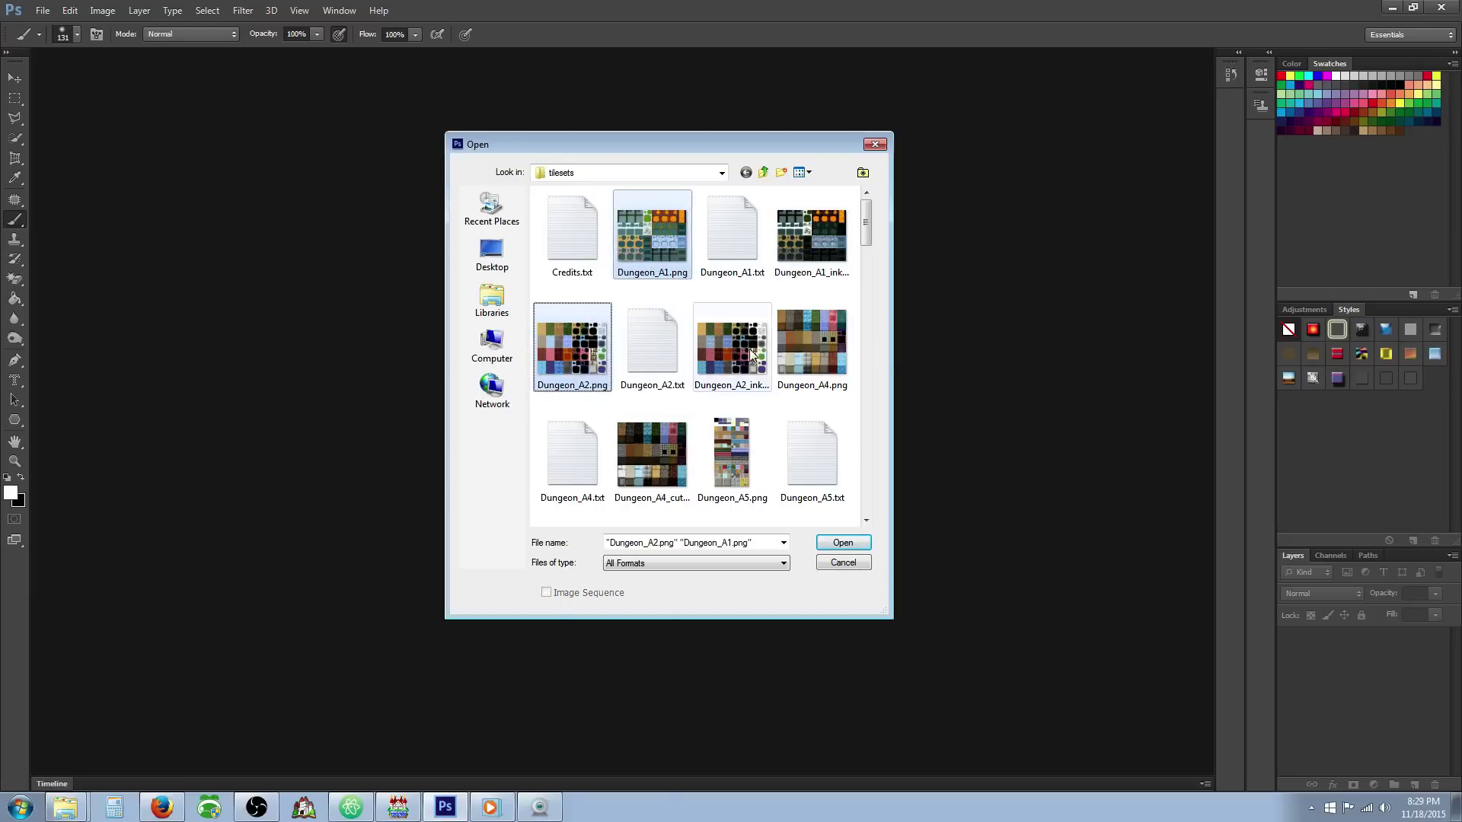
ctrl+click(812, 350)
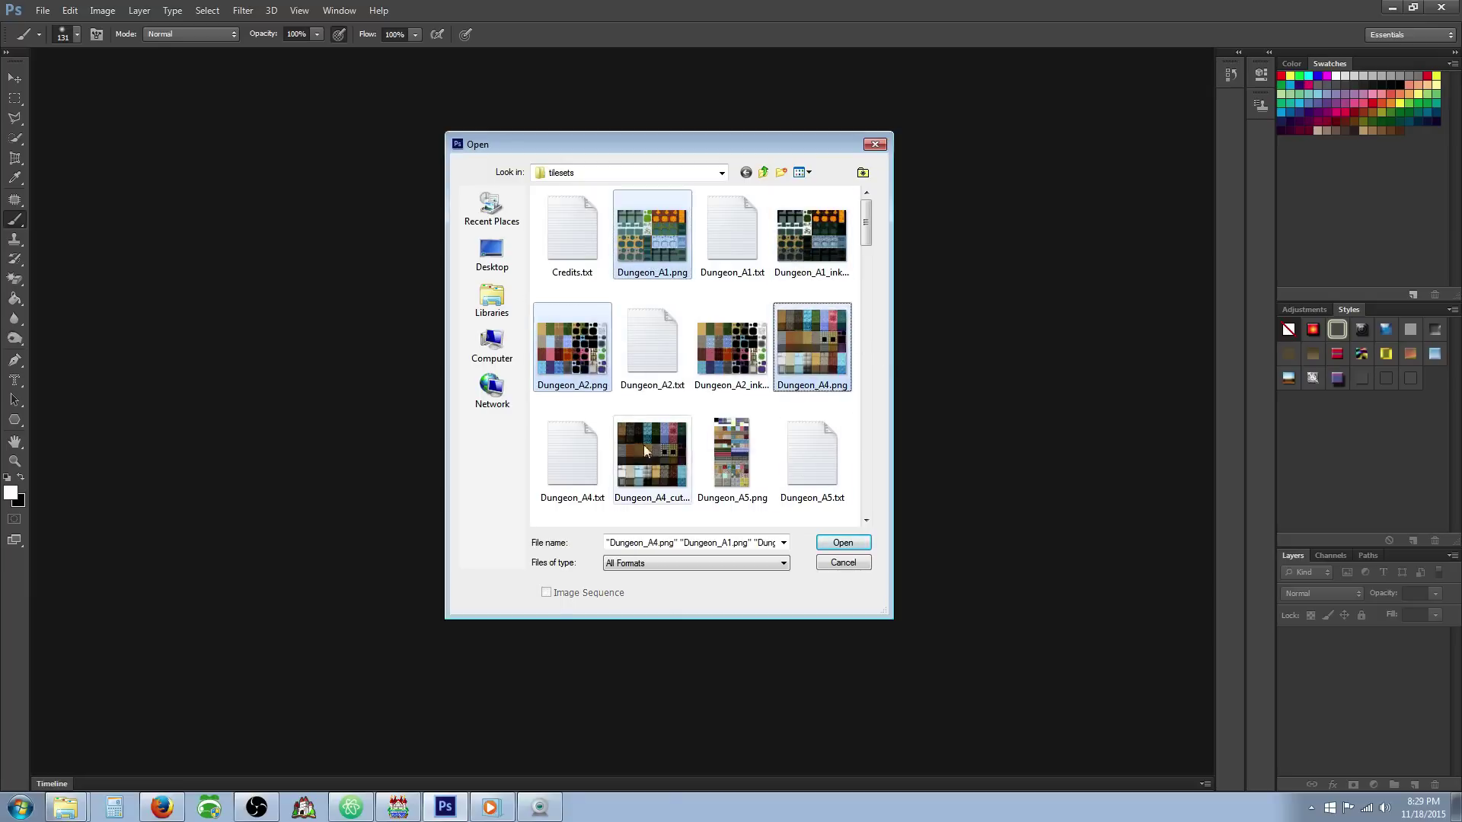
ctrl+click(743, 449)
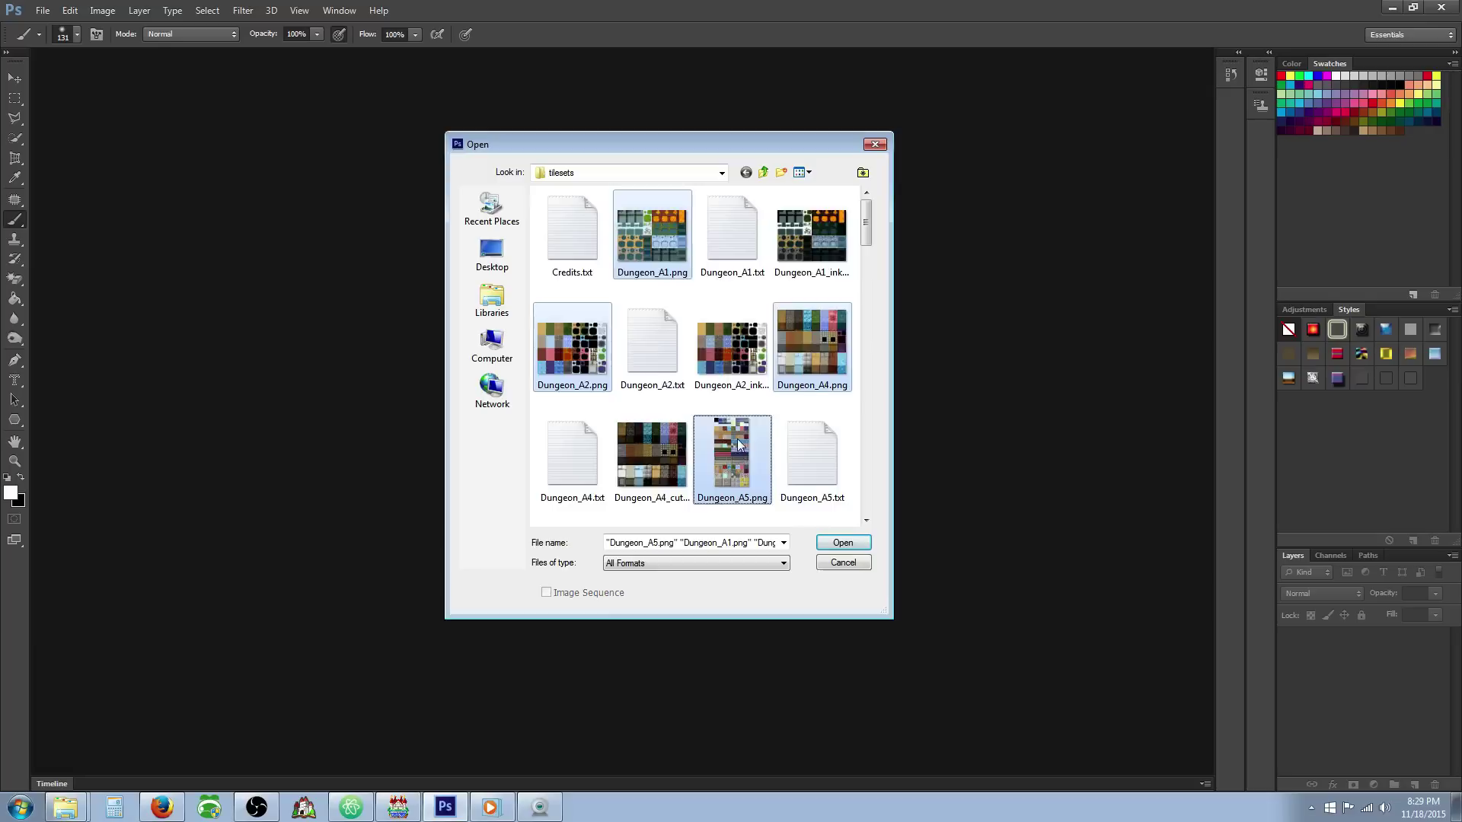
scroll(737, 438, down, 3)
scroll(737, 438, up, 2)
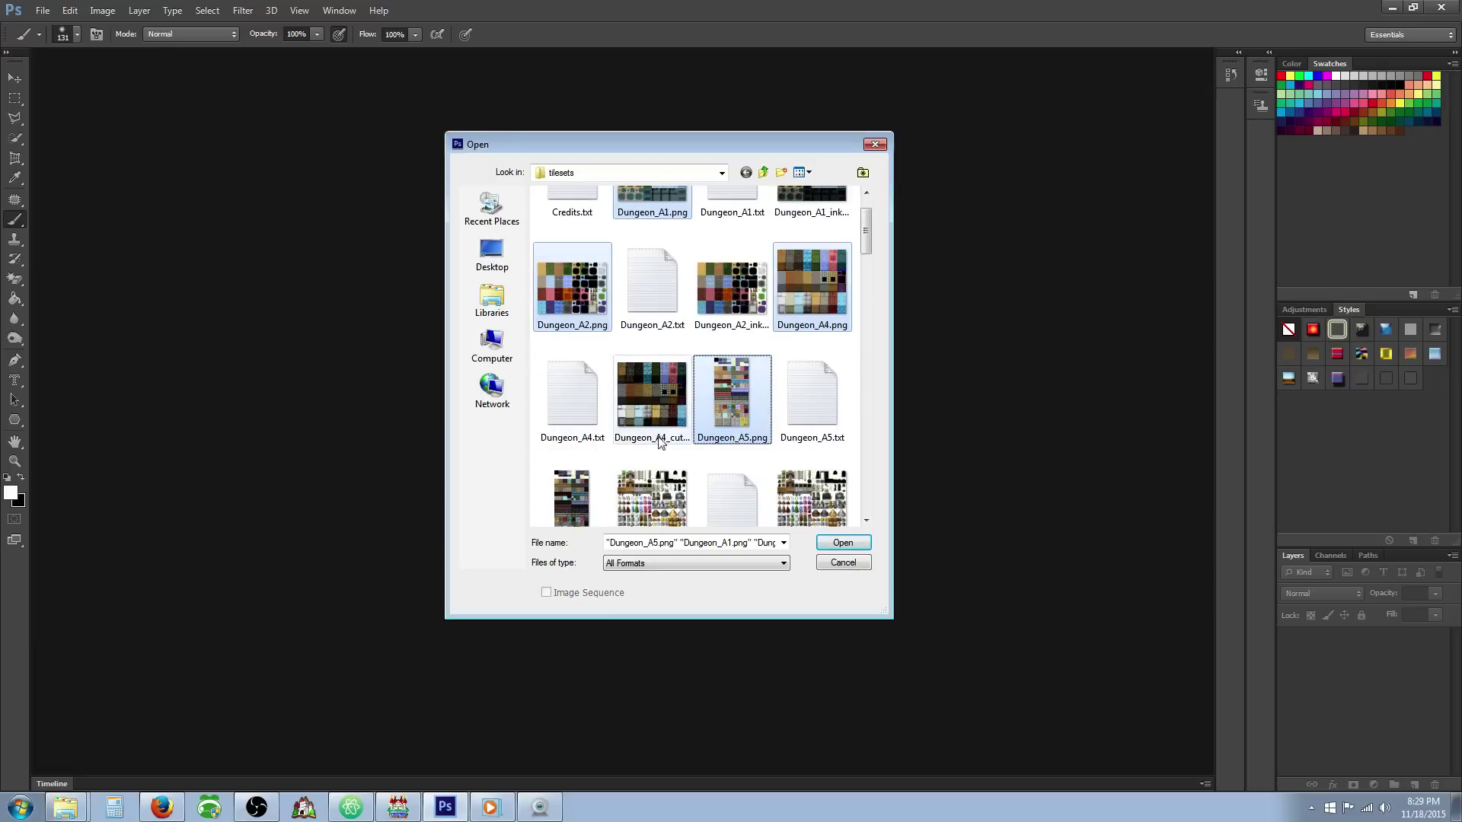
scroll(711, 448, down, 2)
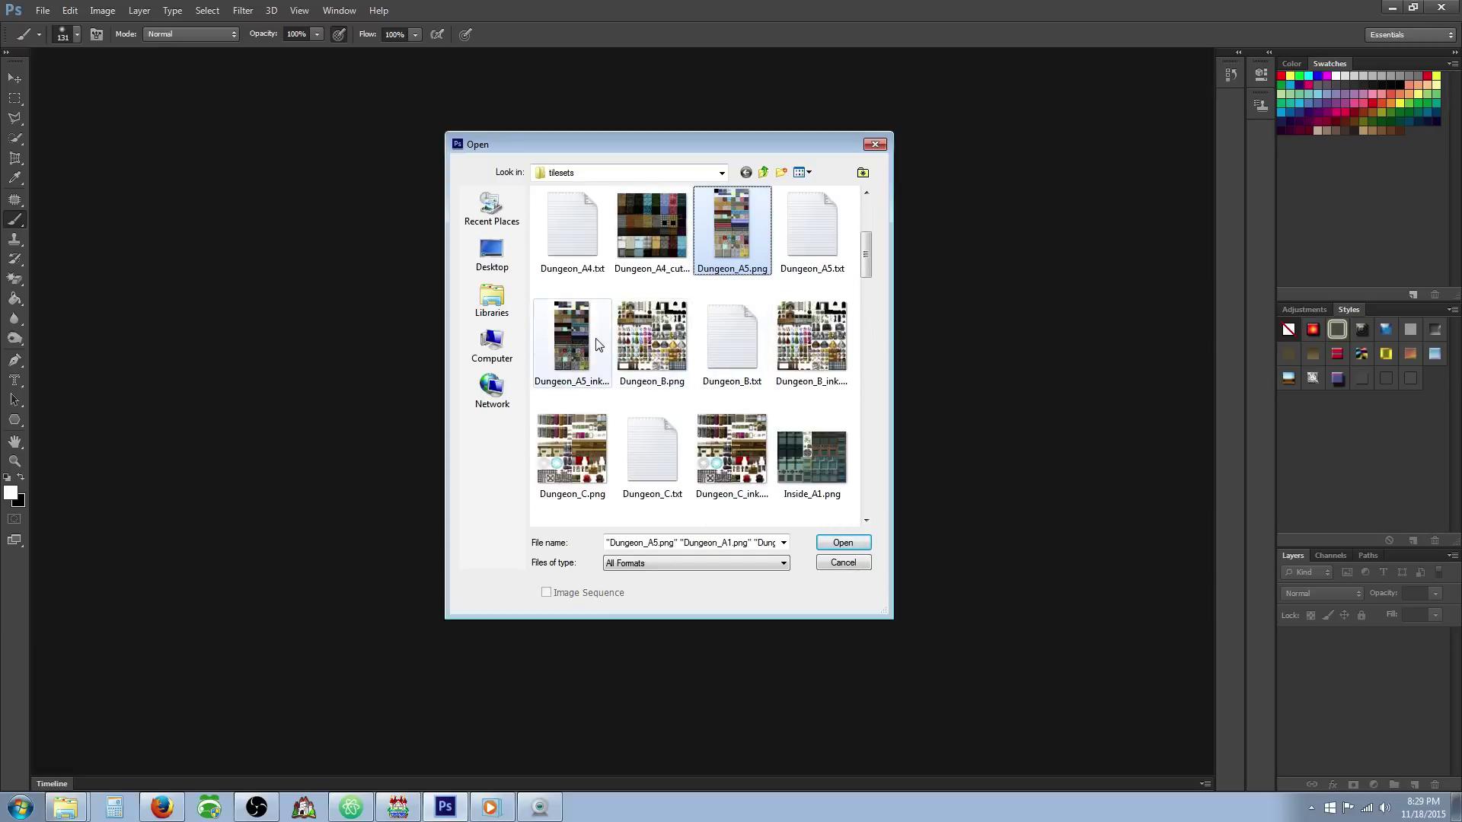
- Add Dungeon_B and Dungeon_C to the selection and open all the selected tilesets
ctrl+click(651, 355)
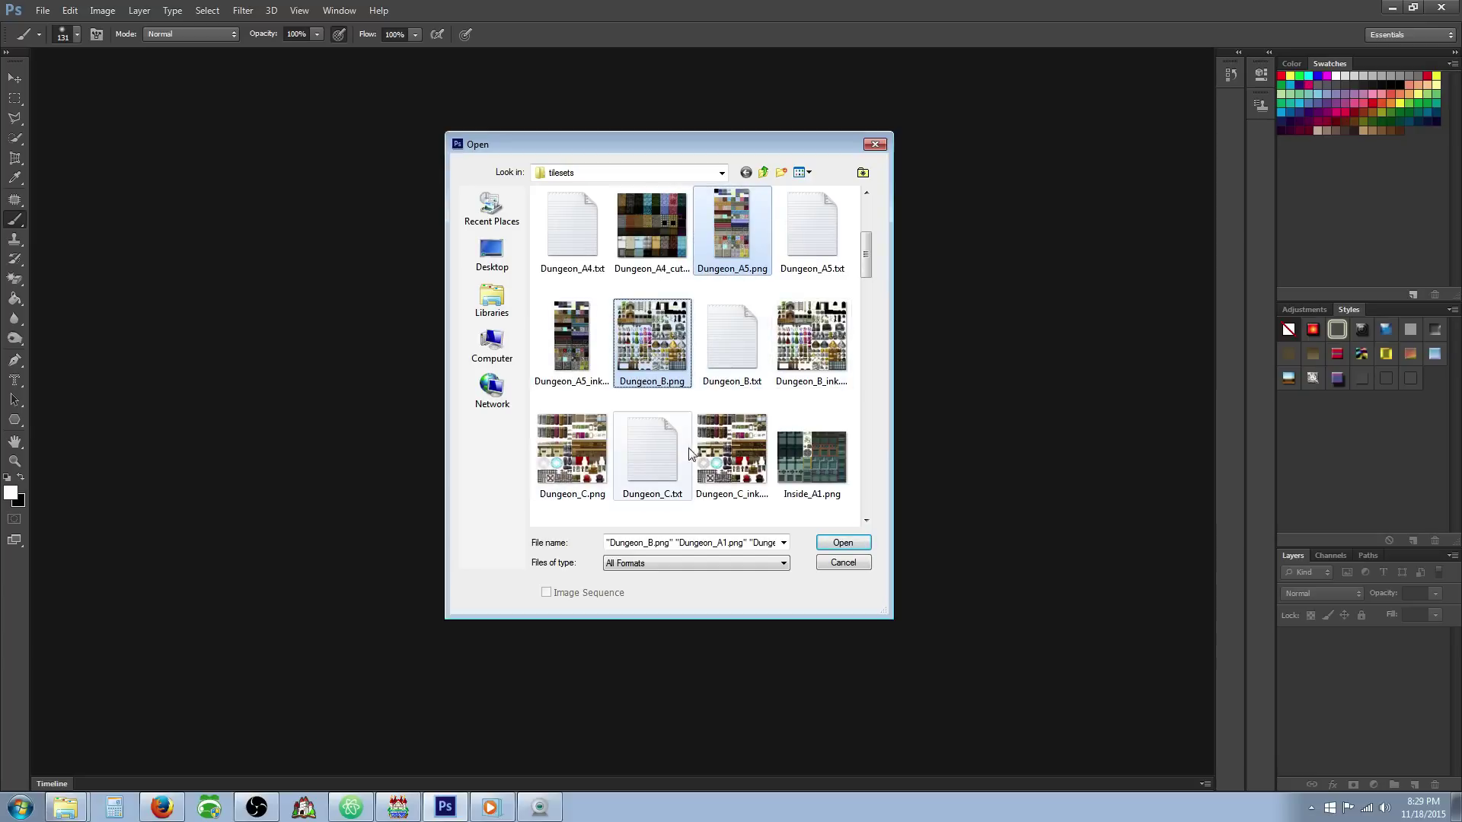
ctrl+click(583, 455)
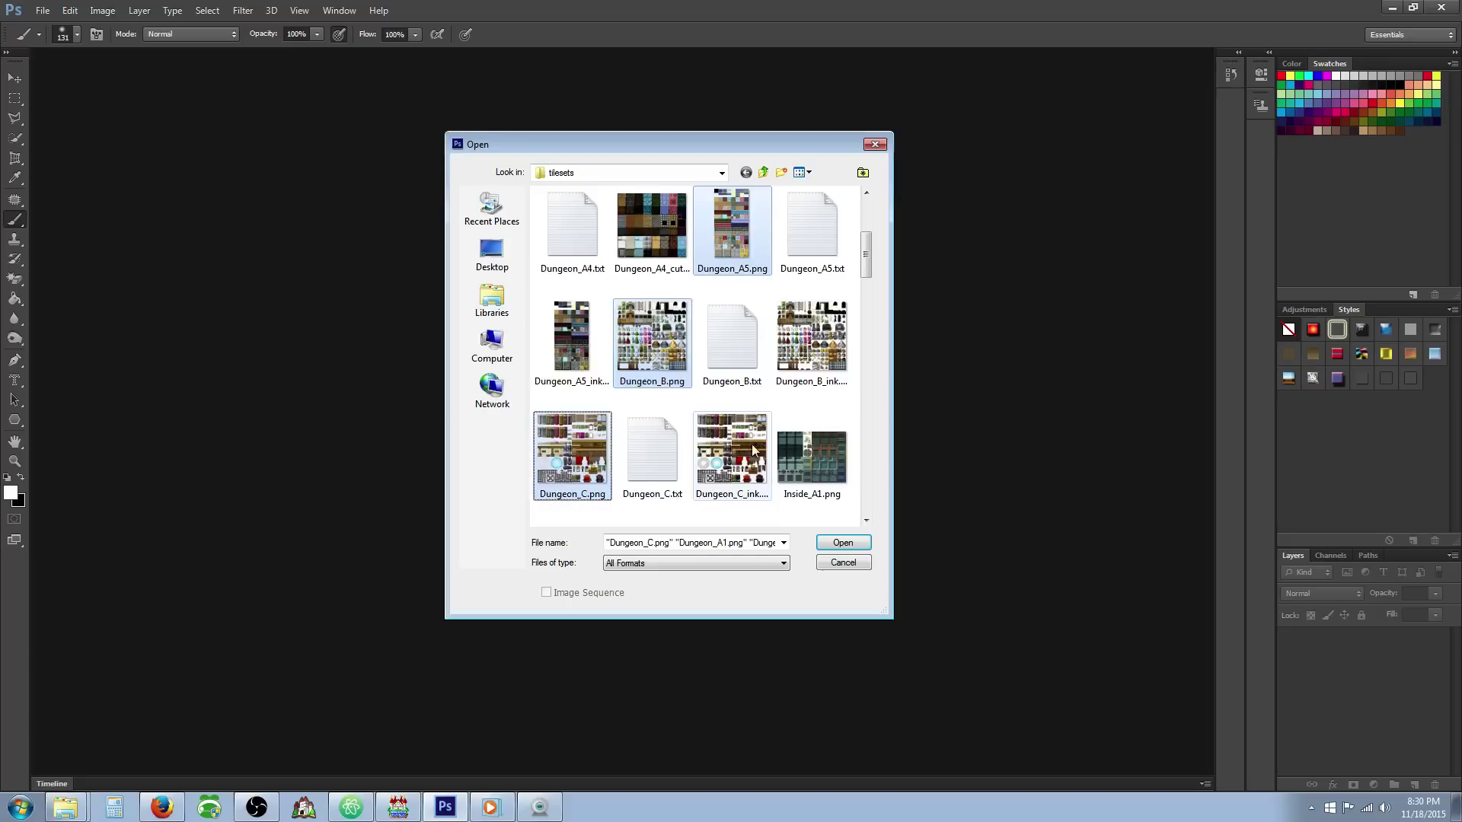
scroll(769, 426, down, 2)
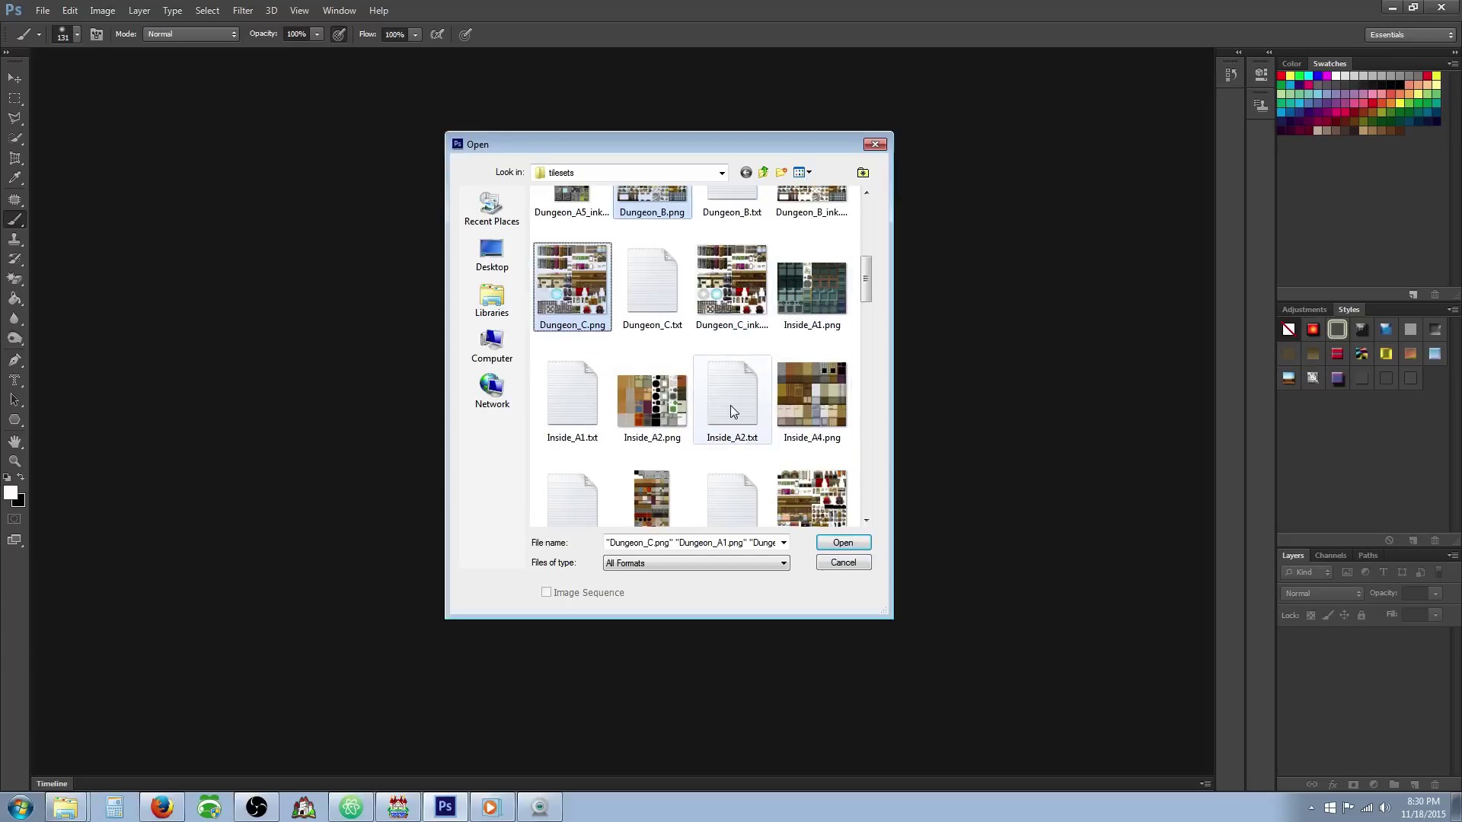
scroll(730, 405, down, 3)
scroll(801, 374, down, 1)
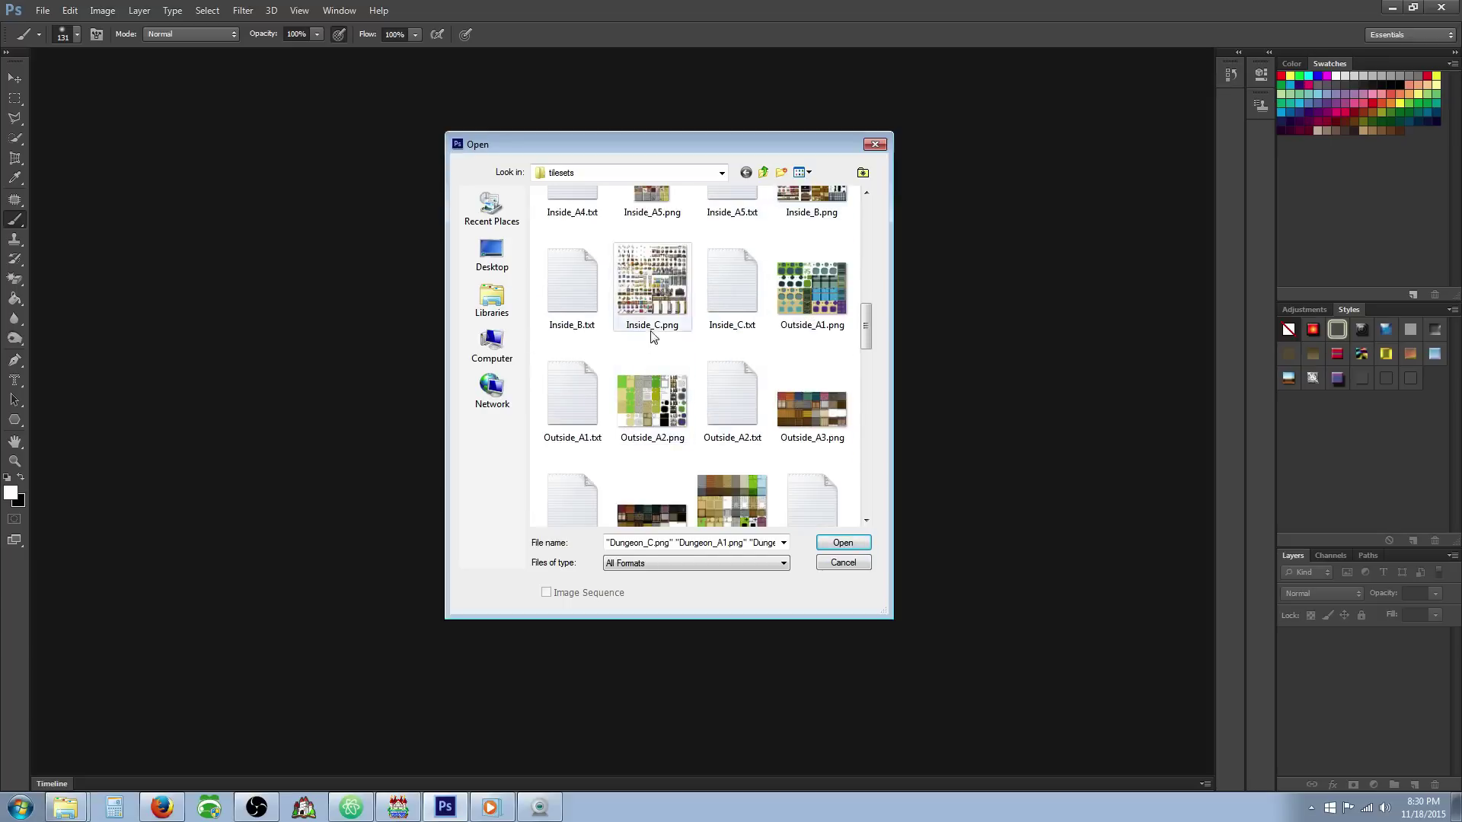
scroll(807, 411, down, 2)
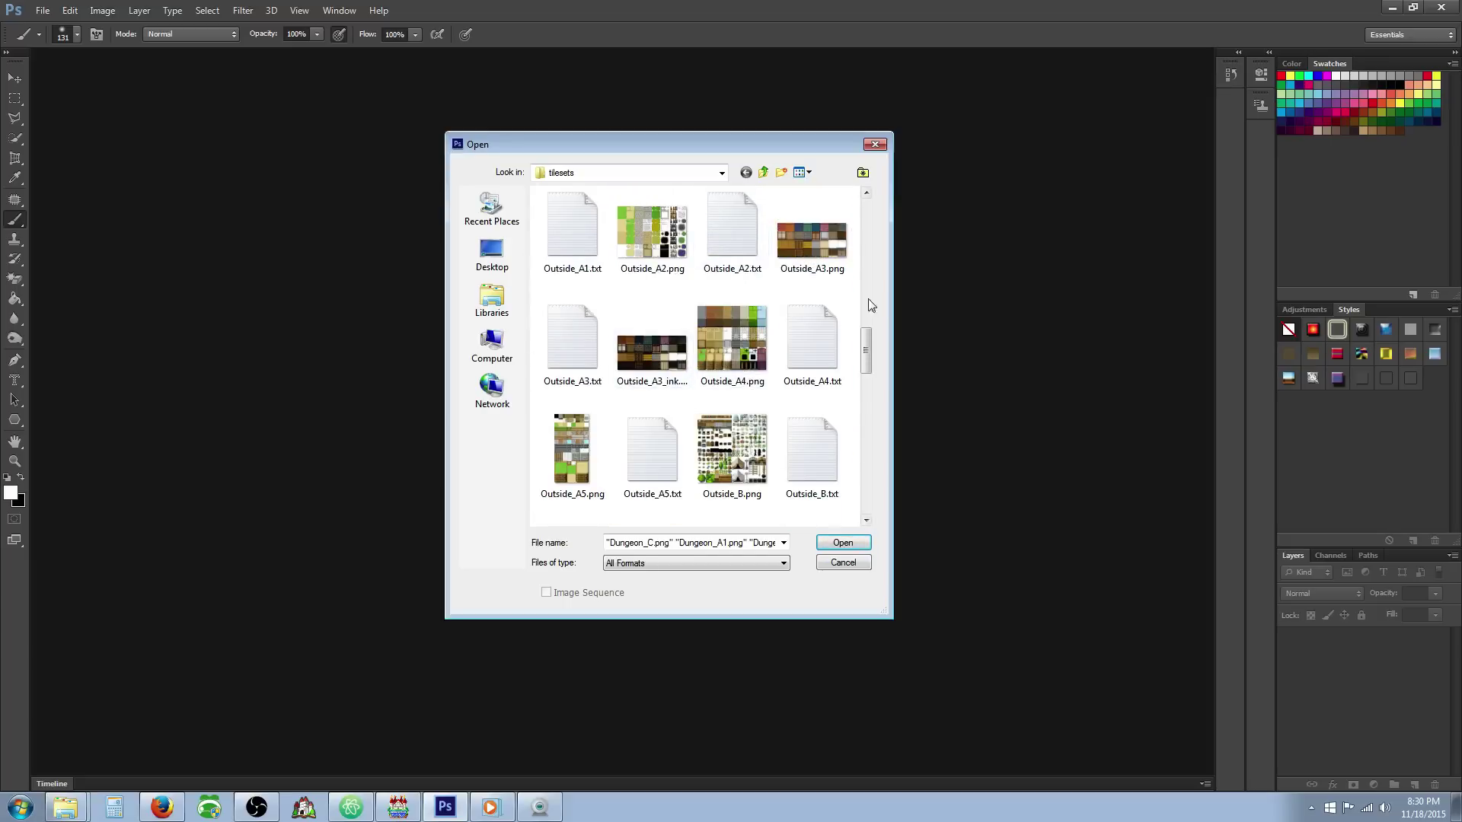
scroll(640, 404, down, 2)
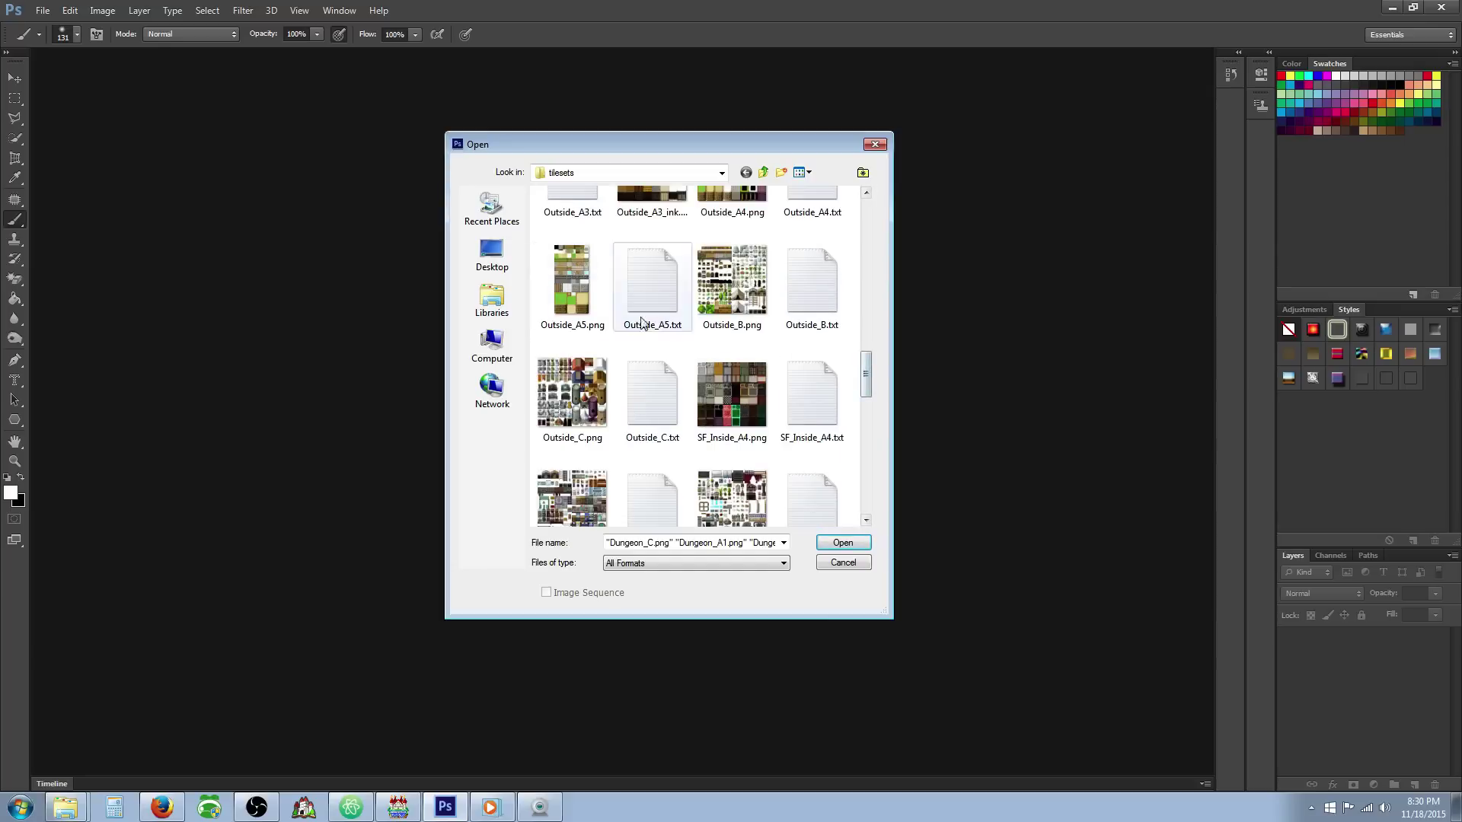
scroll(705, 388, down, 2)
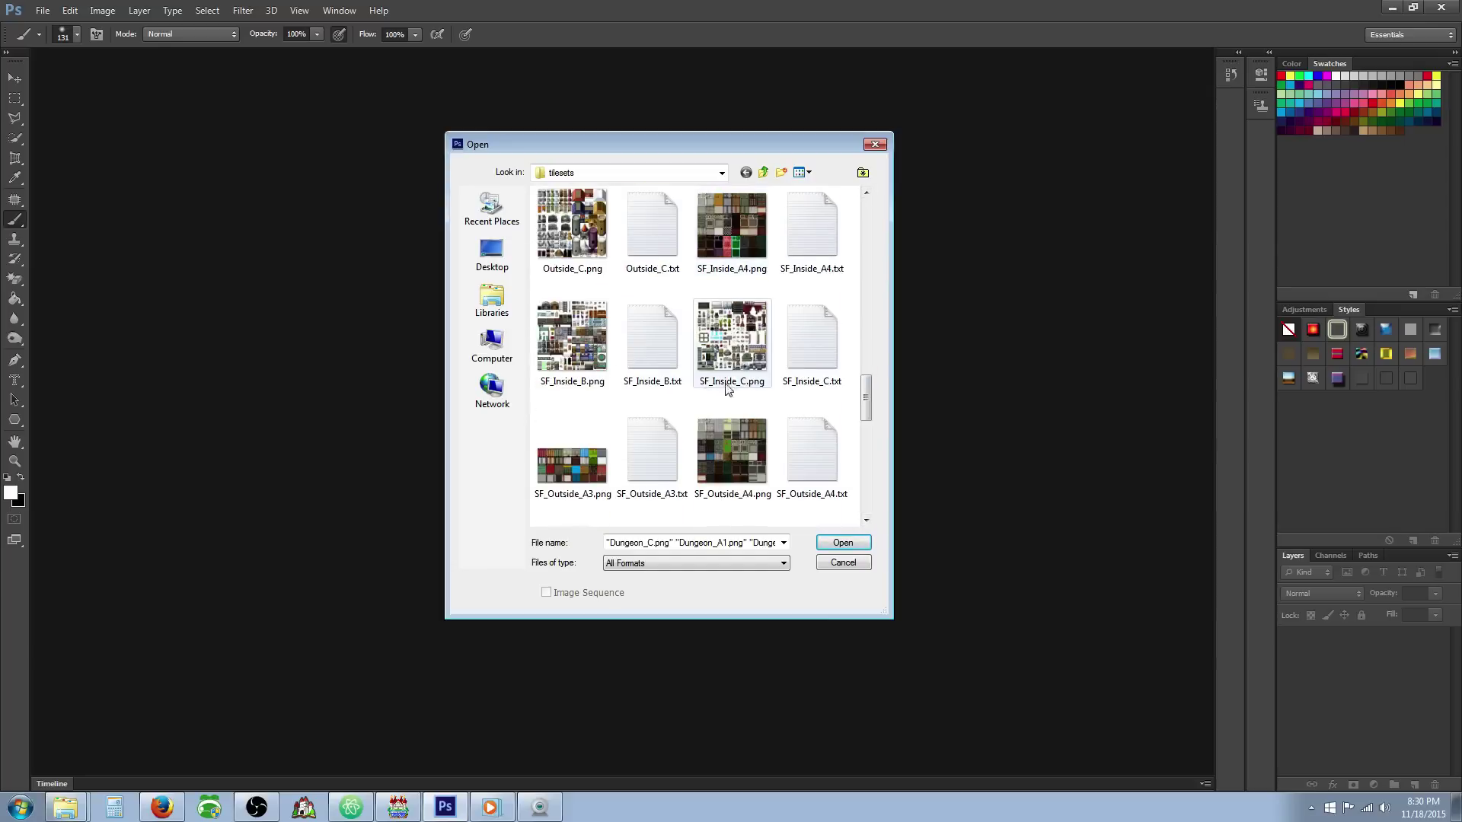
scroll(637, 366, down, 6)
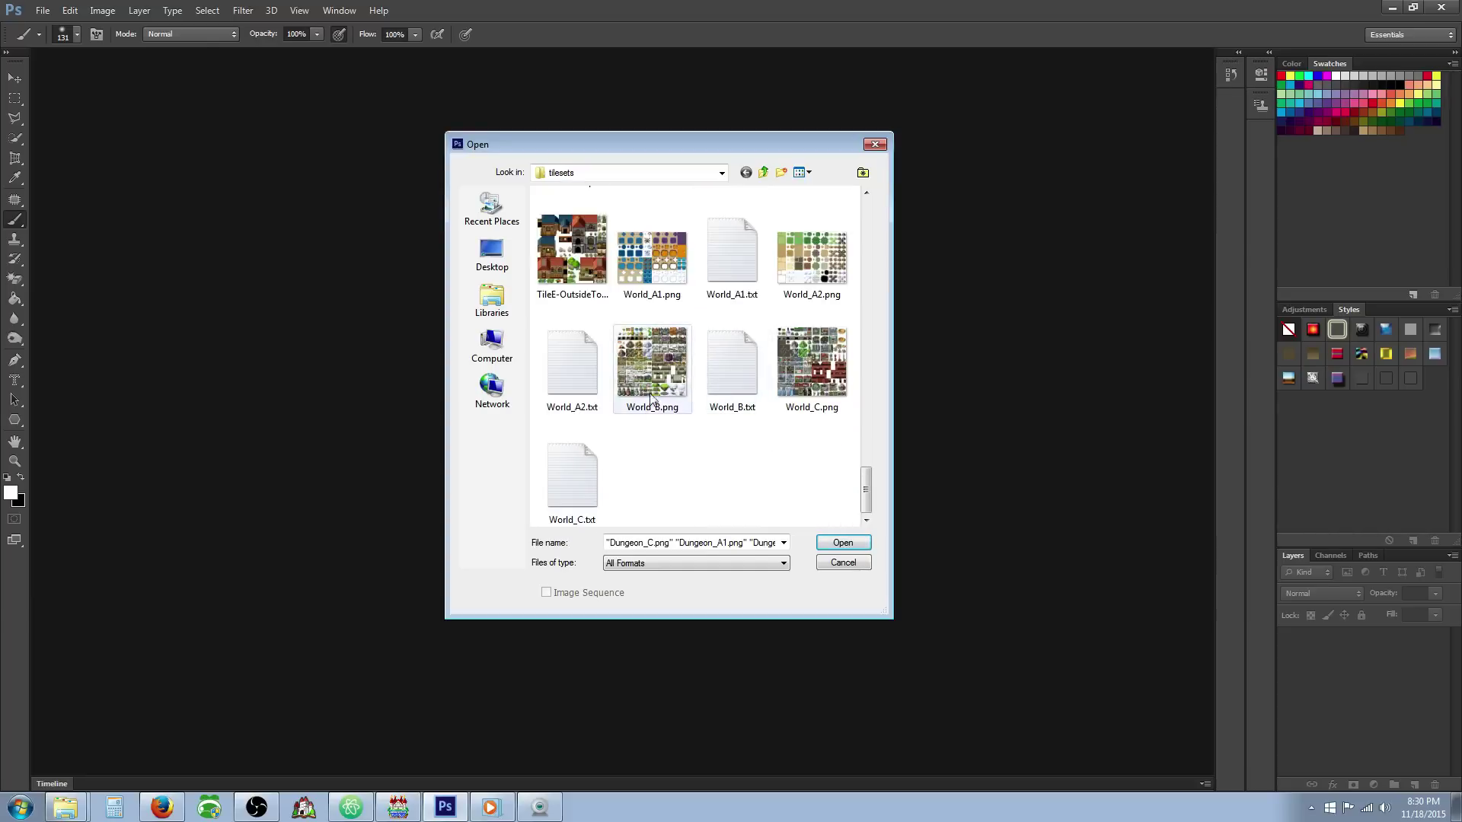
click(841, 542)
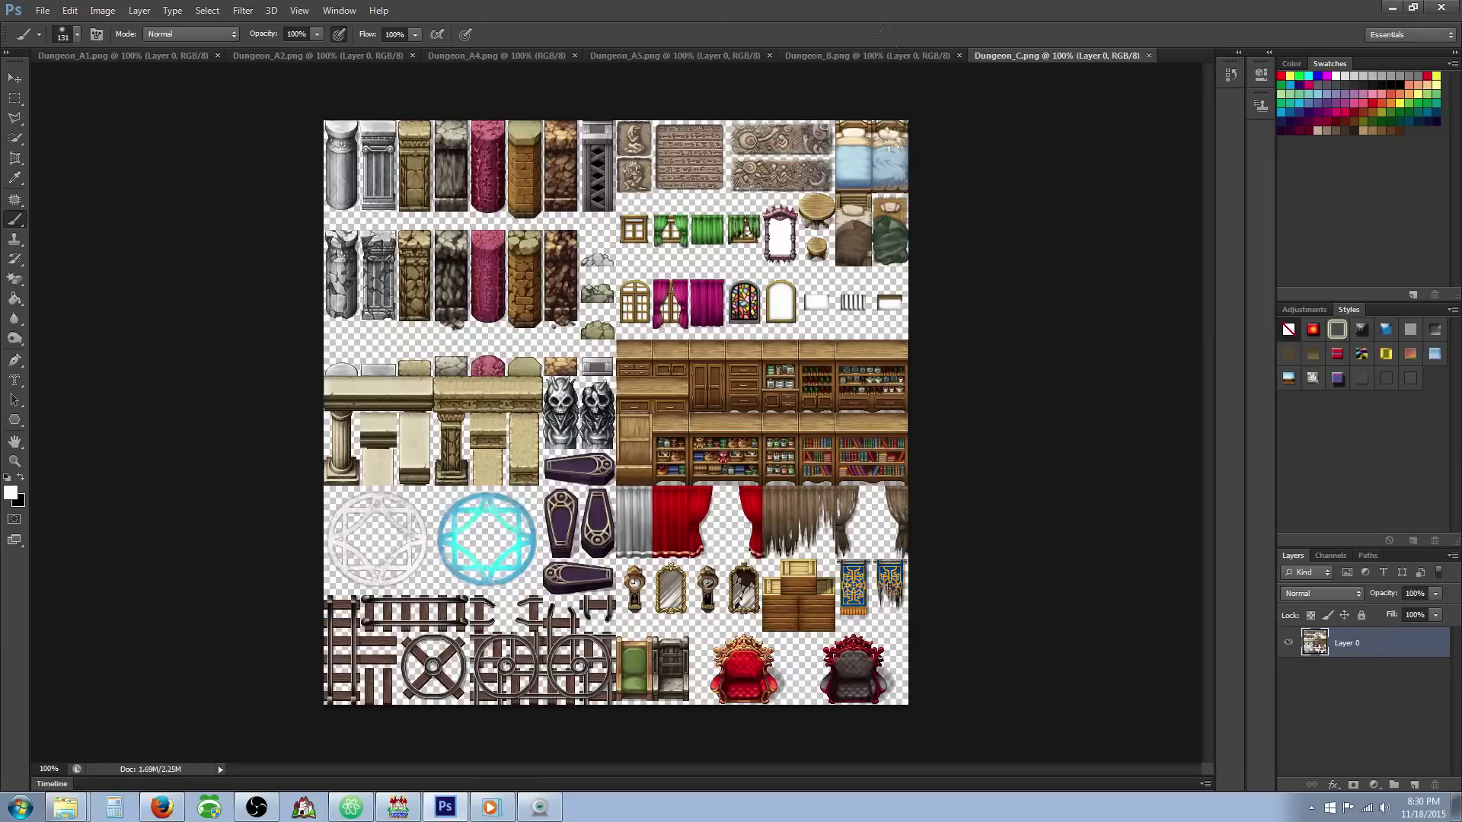
- Open the Filter Gallery on the tileset and preview the Cutout effect
click(243, 12)
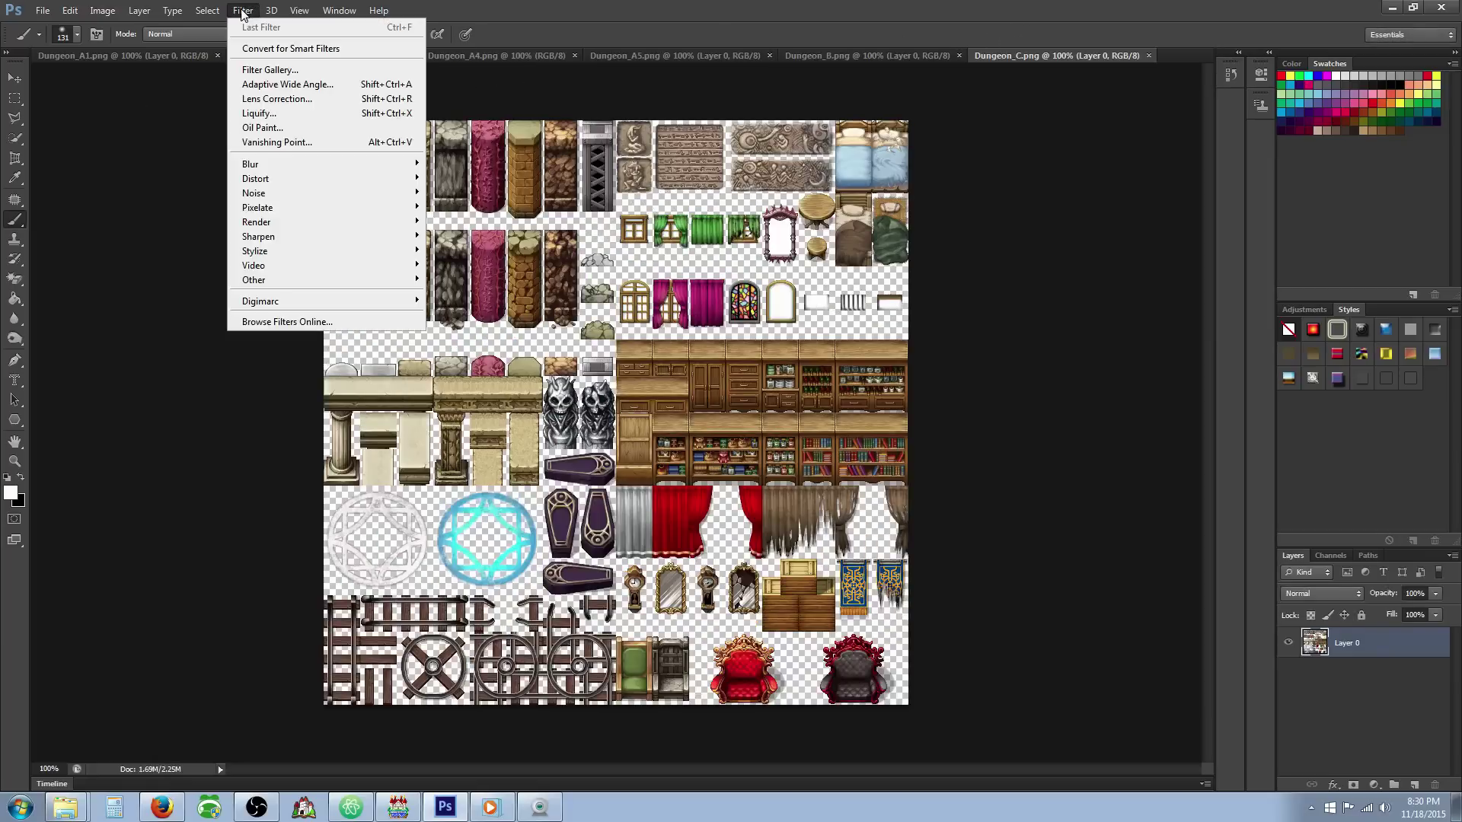
click(270, 69)
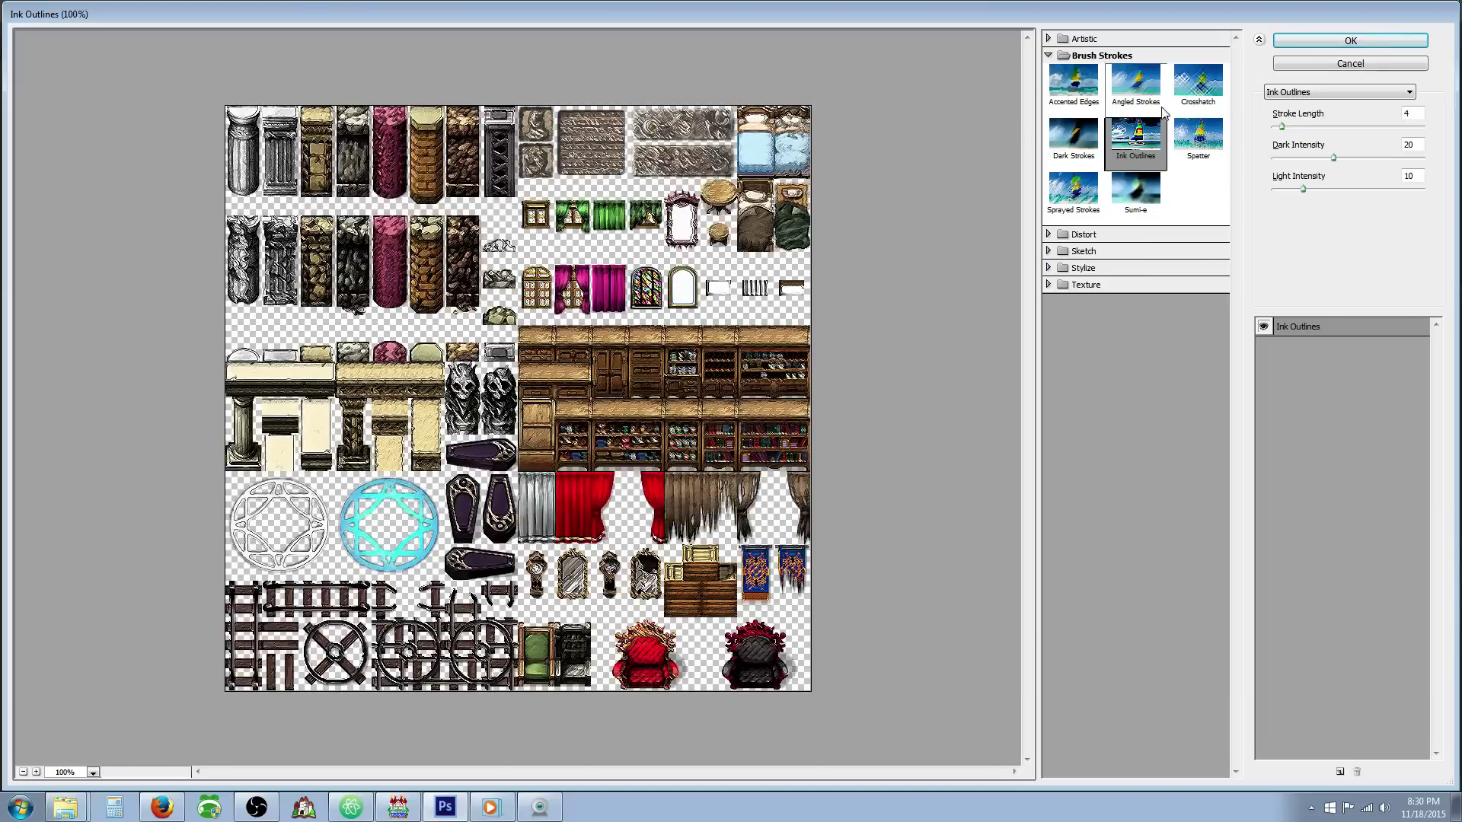
click(1058, 40)
click(1058, 64)
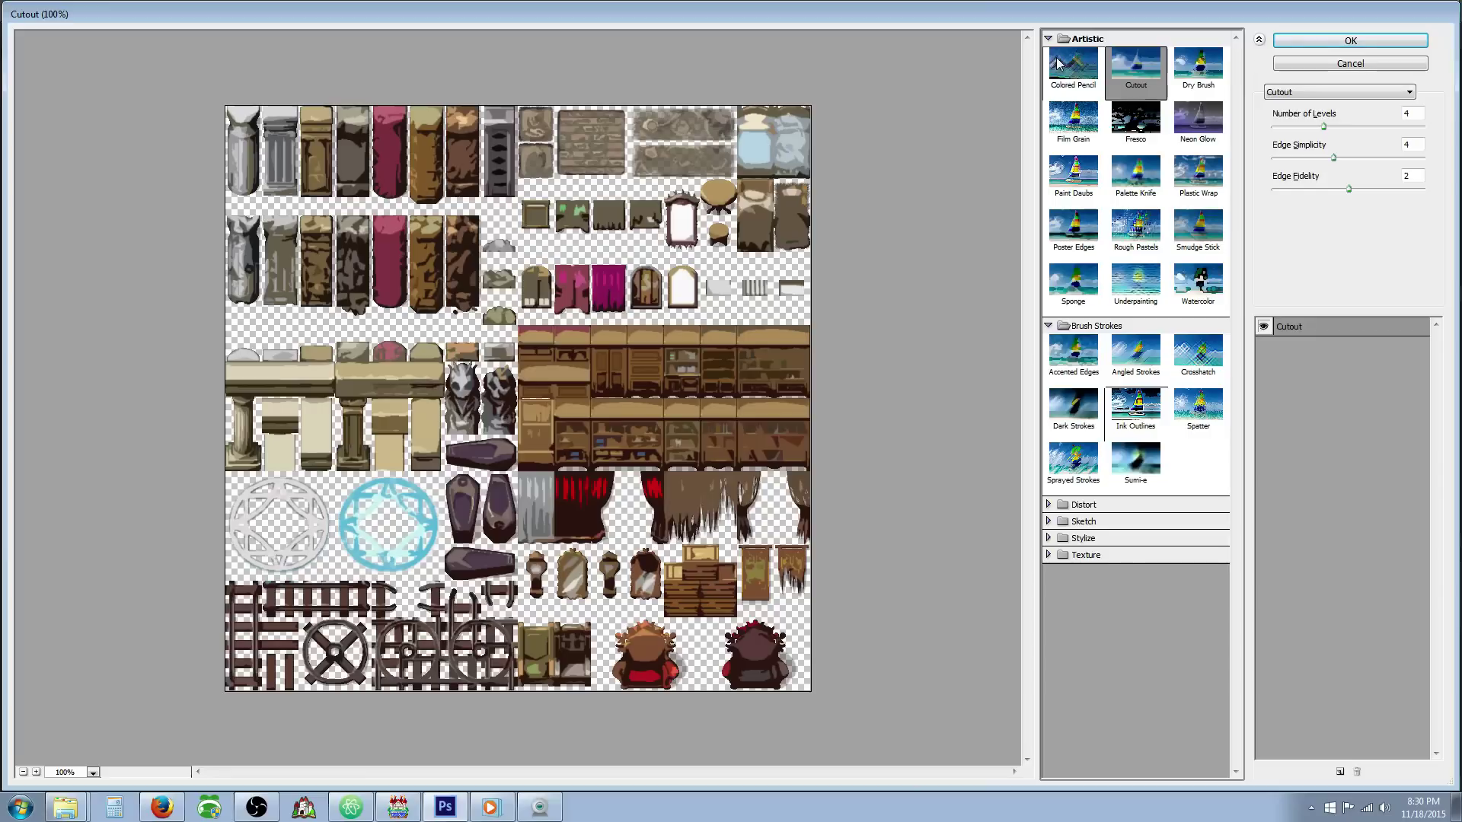
- Preview Dry Brush, Film Grain, Paint Daubs, Rough Pastels, Poster Edges, Underpainting, Crosshatch and Dark Strokes
key(Right)
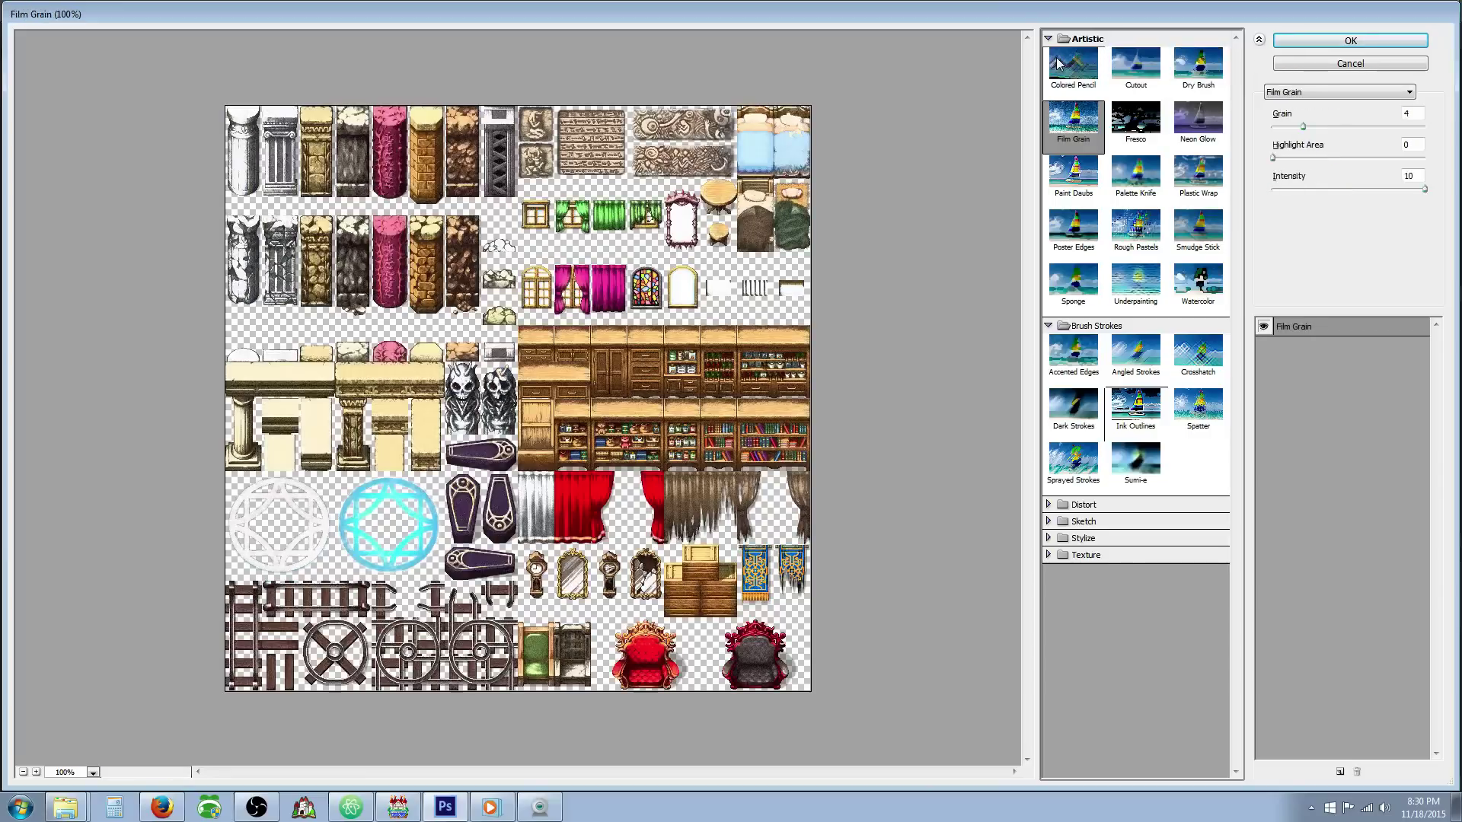
key(Right)
key(Right)
key(Right)
key(Right)
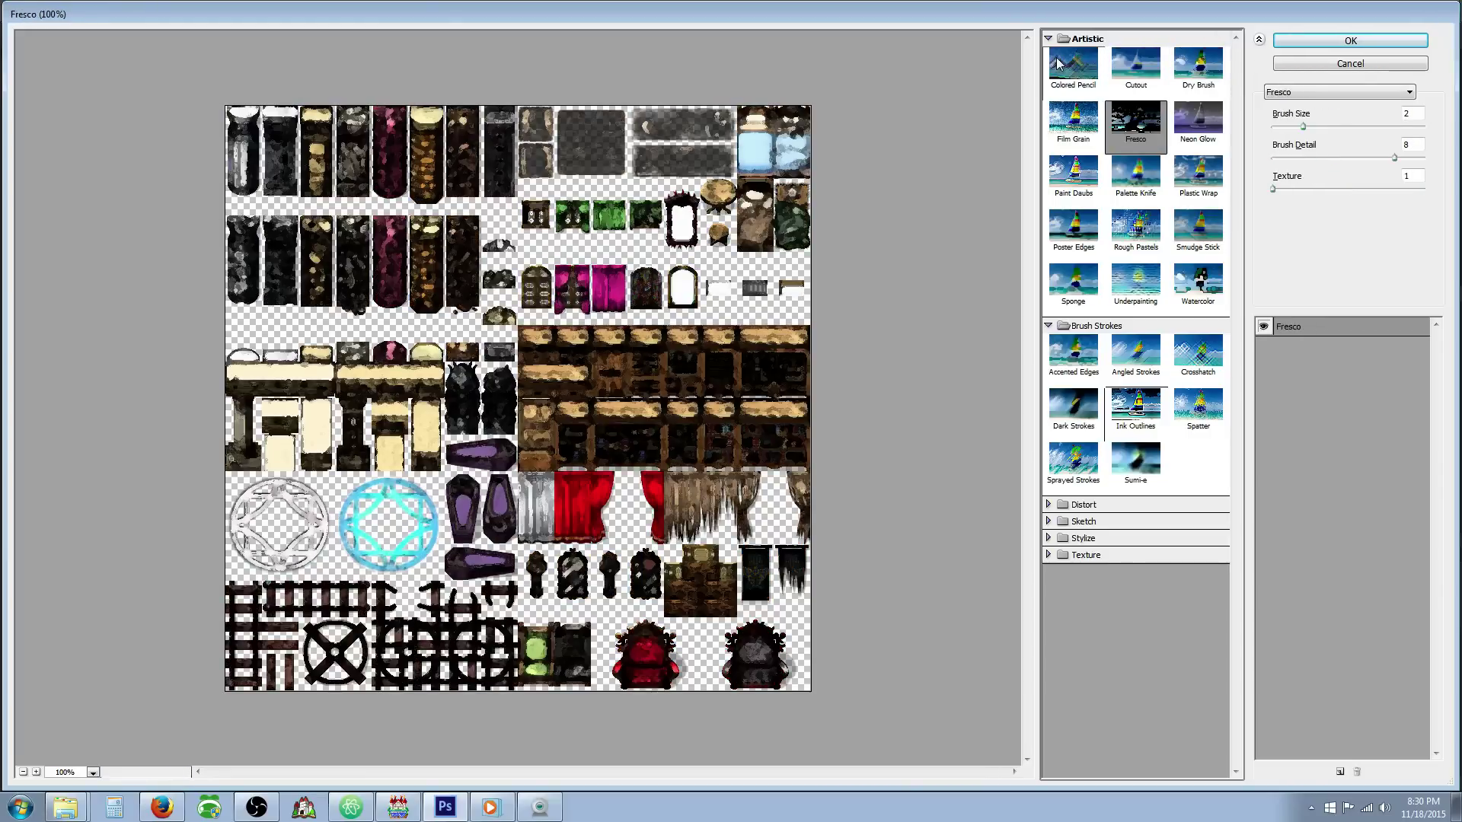
key(Right)
key(Right)
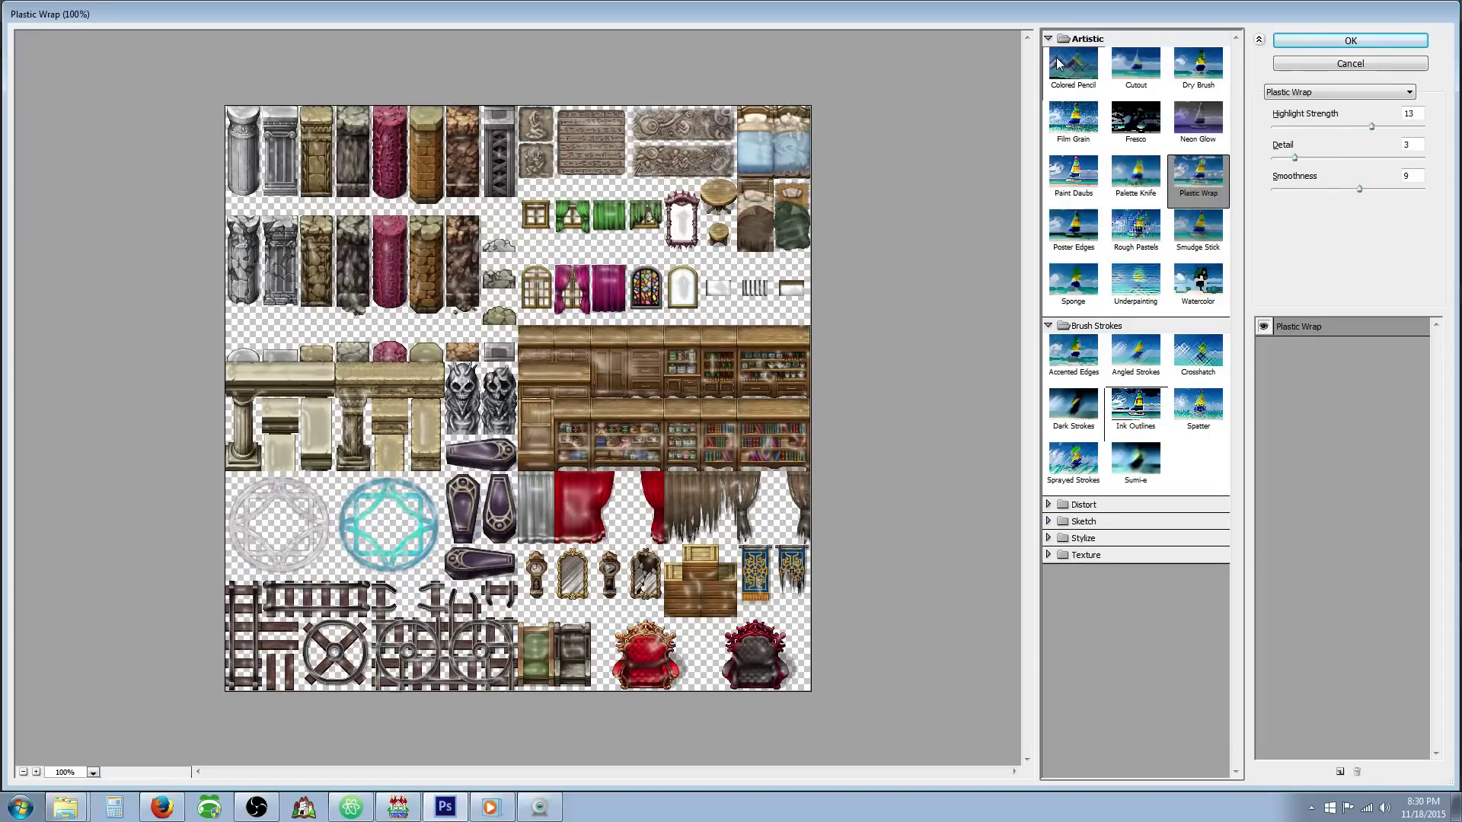
key(Right)
key(Right)
key(Left)
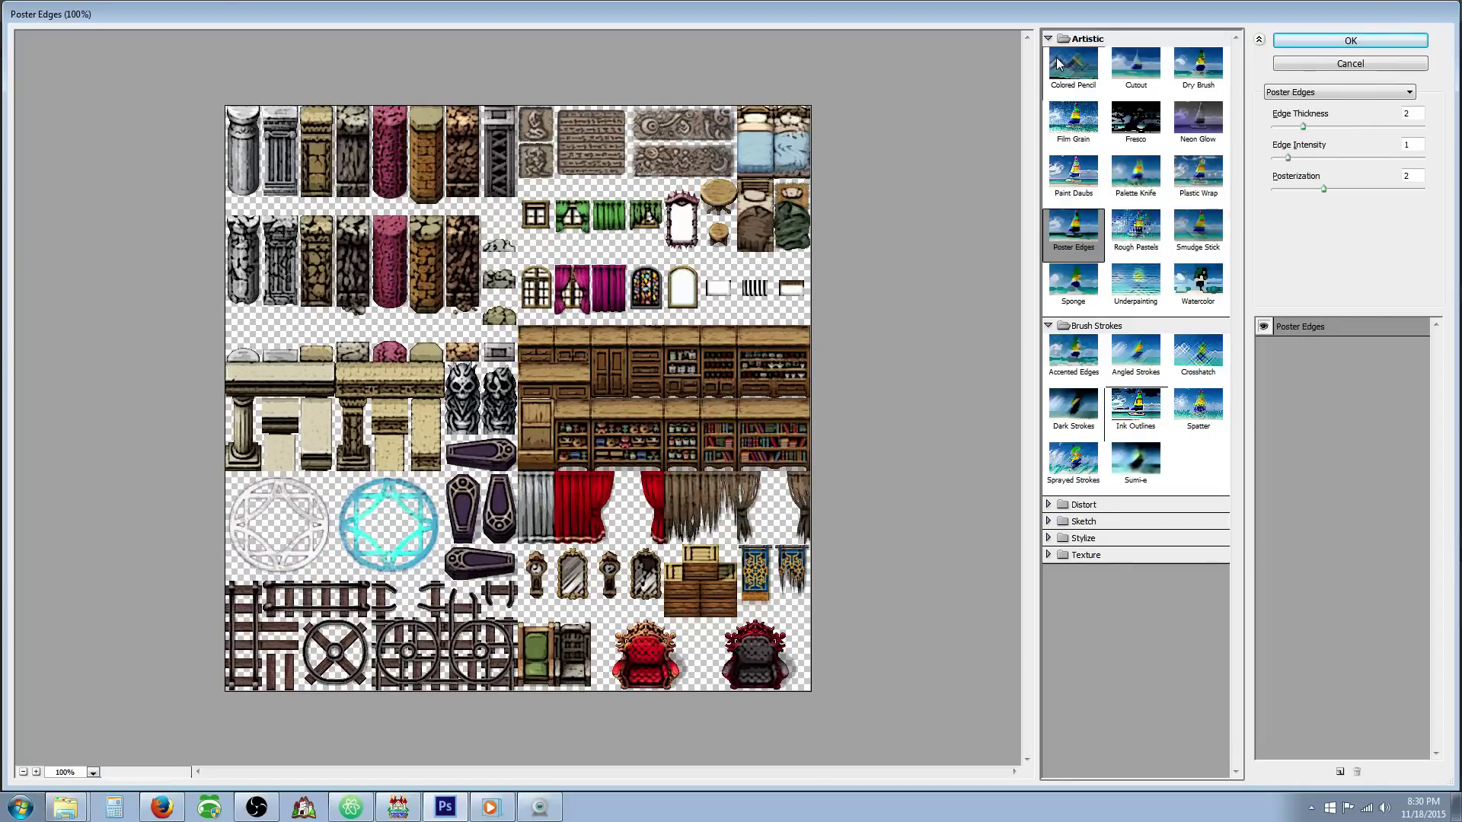
key(Right)
key(Right)
key(Right)
key(Right)
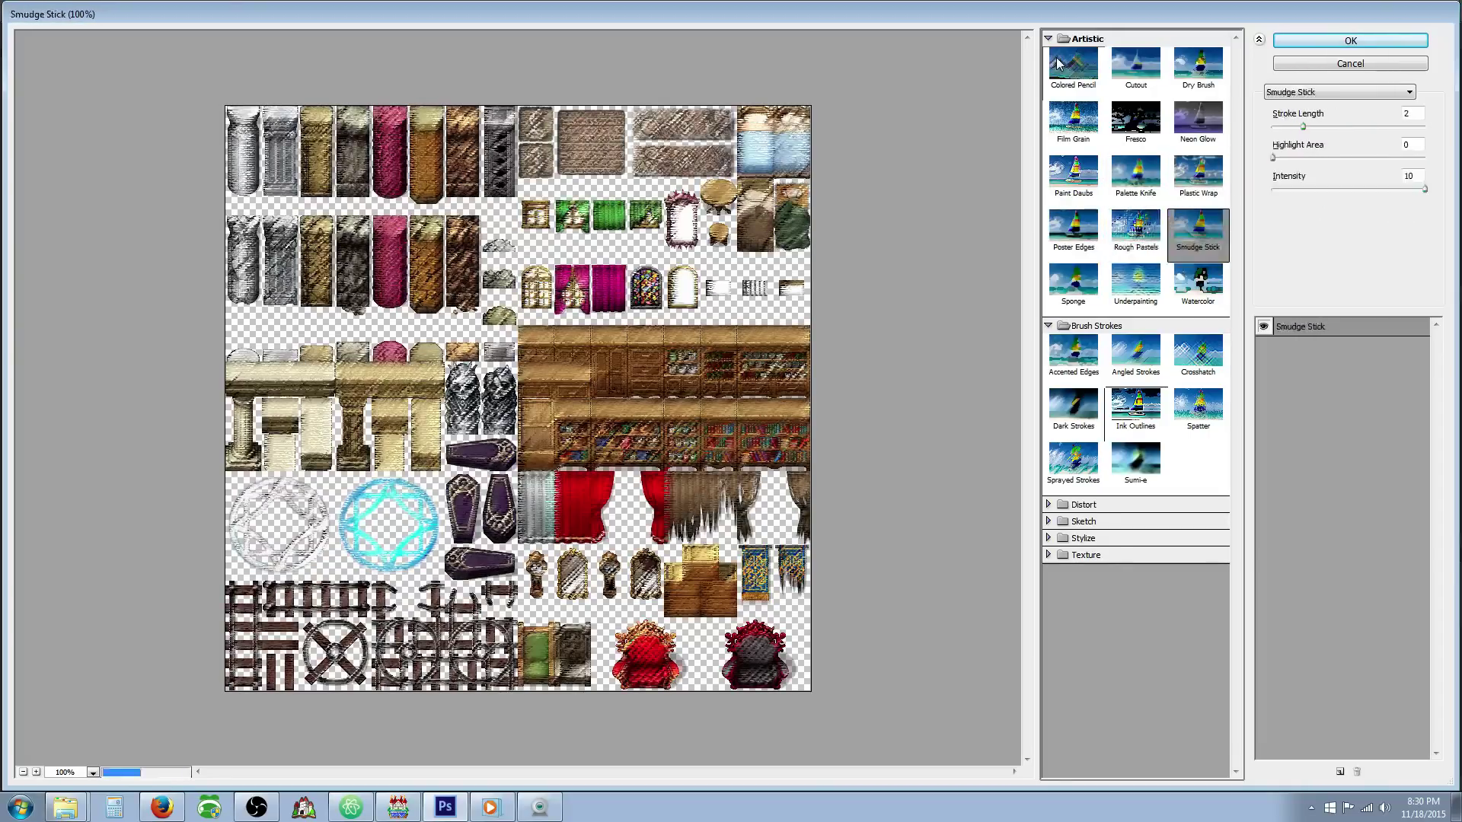
key(Right)
key(Right)
key(Right)
key(Right)
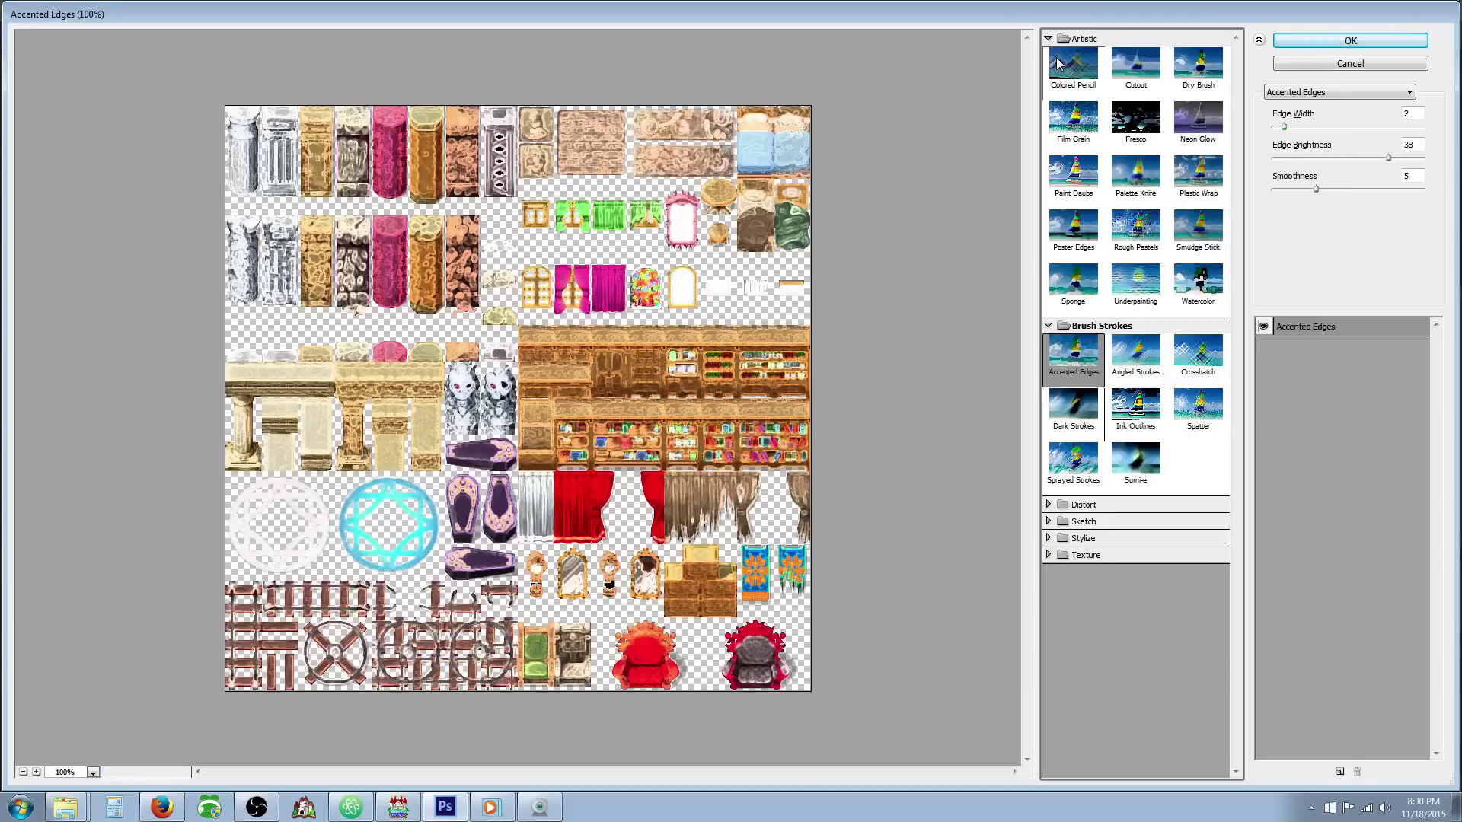
key(Right)
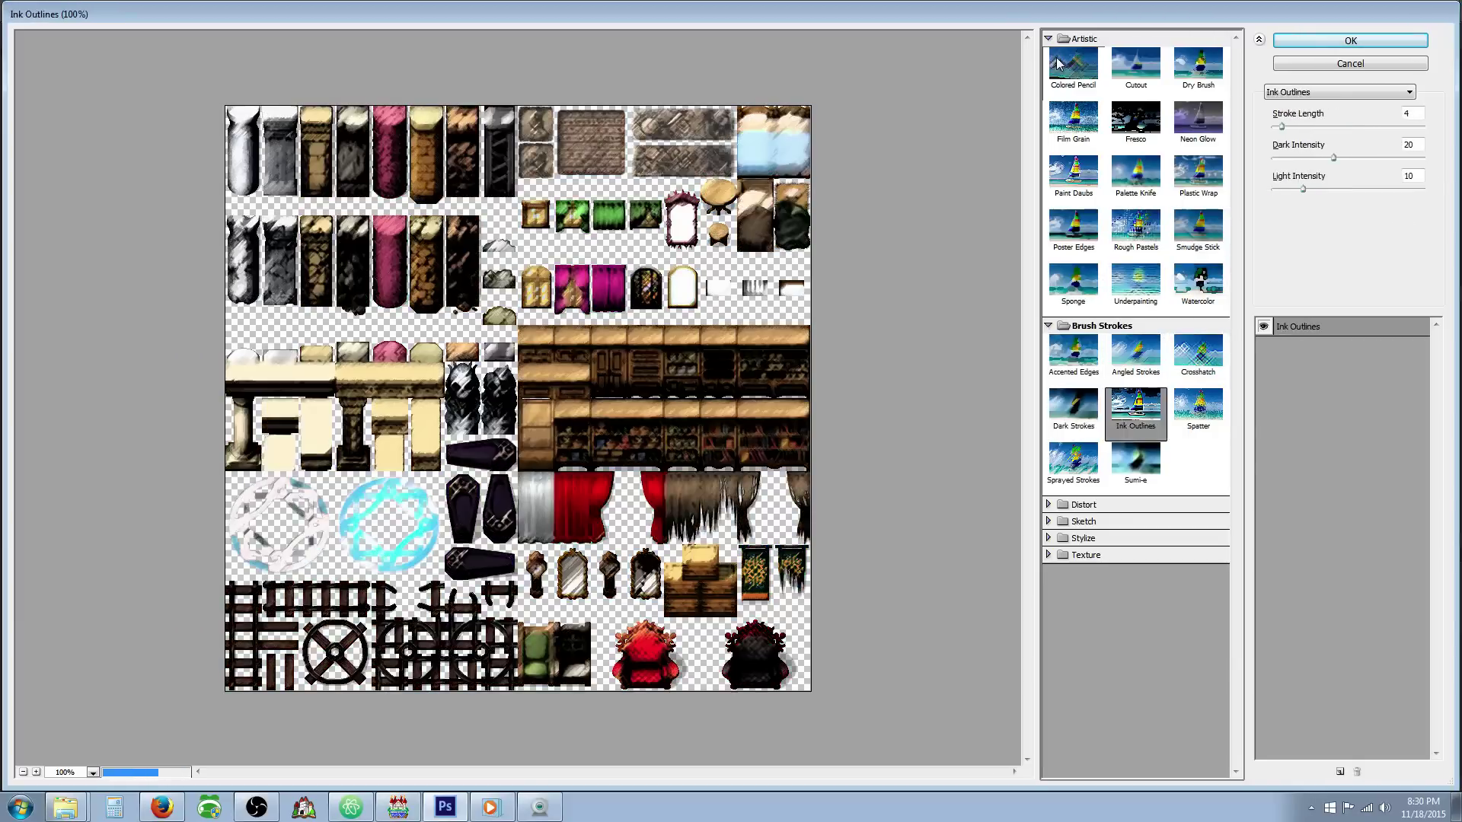
- Preview Sumi-e, Diffuse Glow, Glass, Ocean Ripple and the Sketch effects
key(Right)
key(Right)
key(Right)
key(Right)
key(Right)
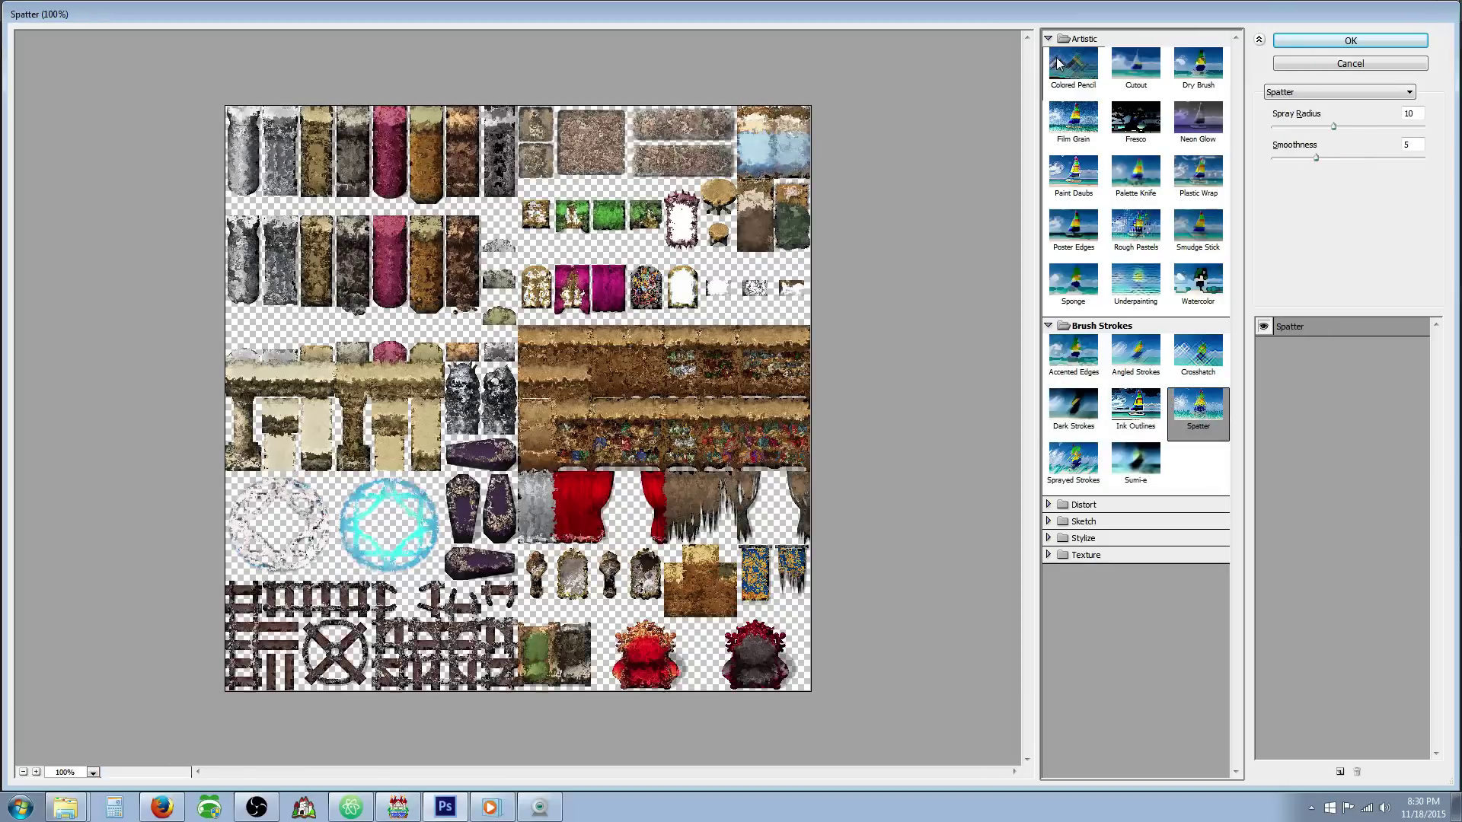
key(Left)
key(Right)
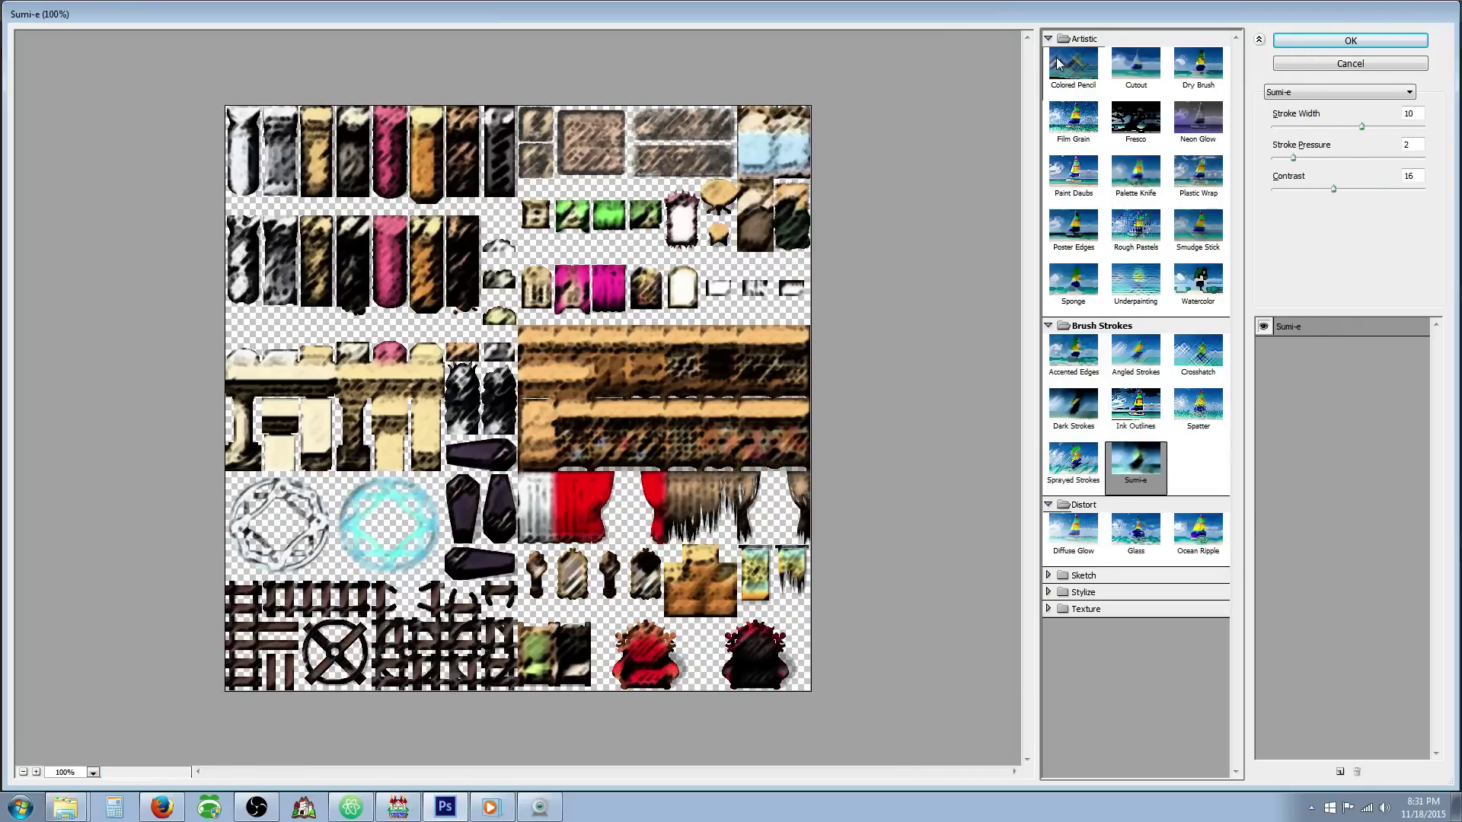
key(Right)
key(Left)
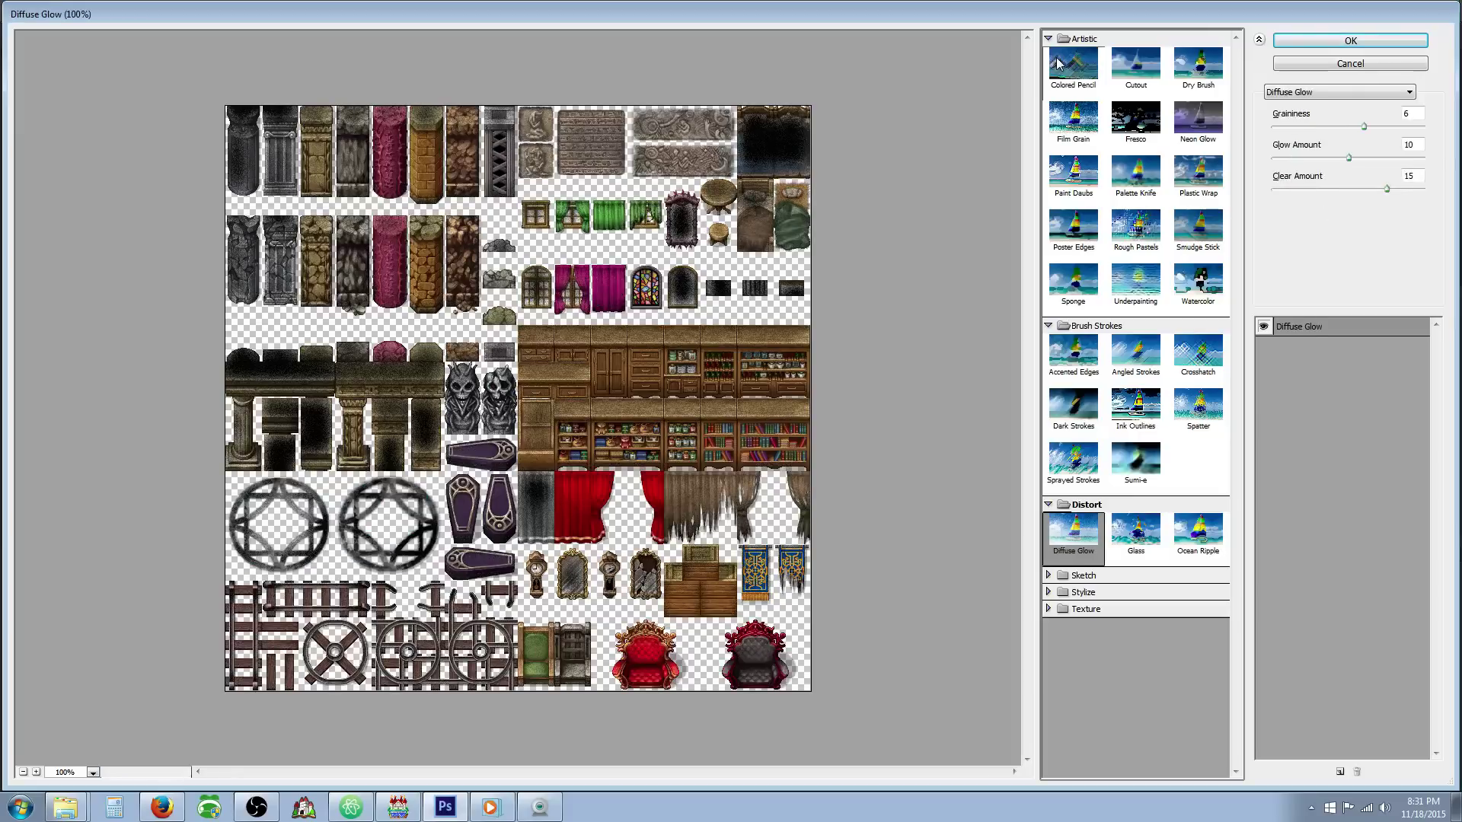
key(Right)
key(Right)
key(Right)
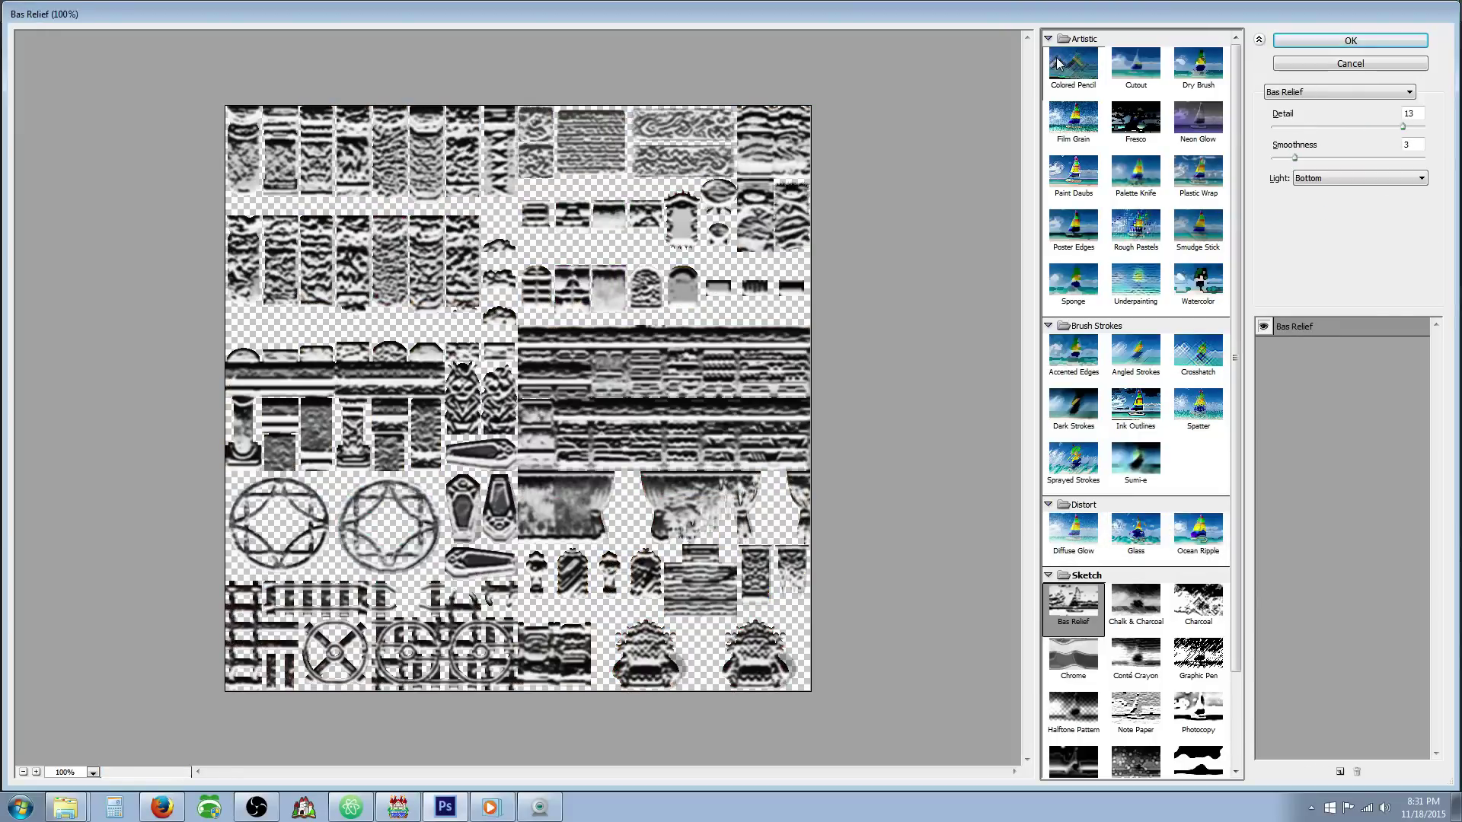
key(Right)
key(Right)
key(Down)
key(Right)
key(Right)
key(Right)
key(Right)
key(Right)
key(Right)
key(Right)
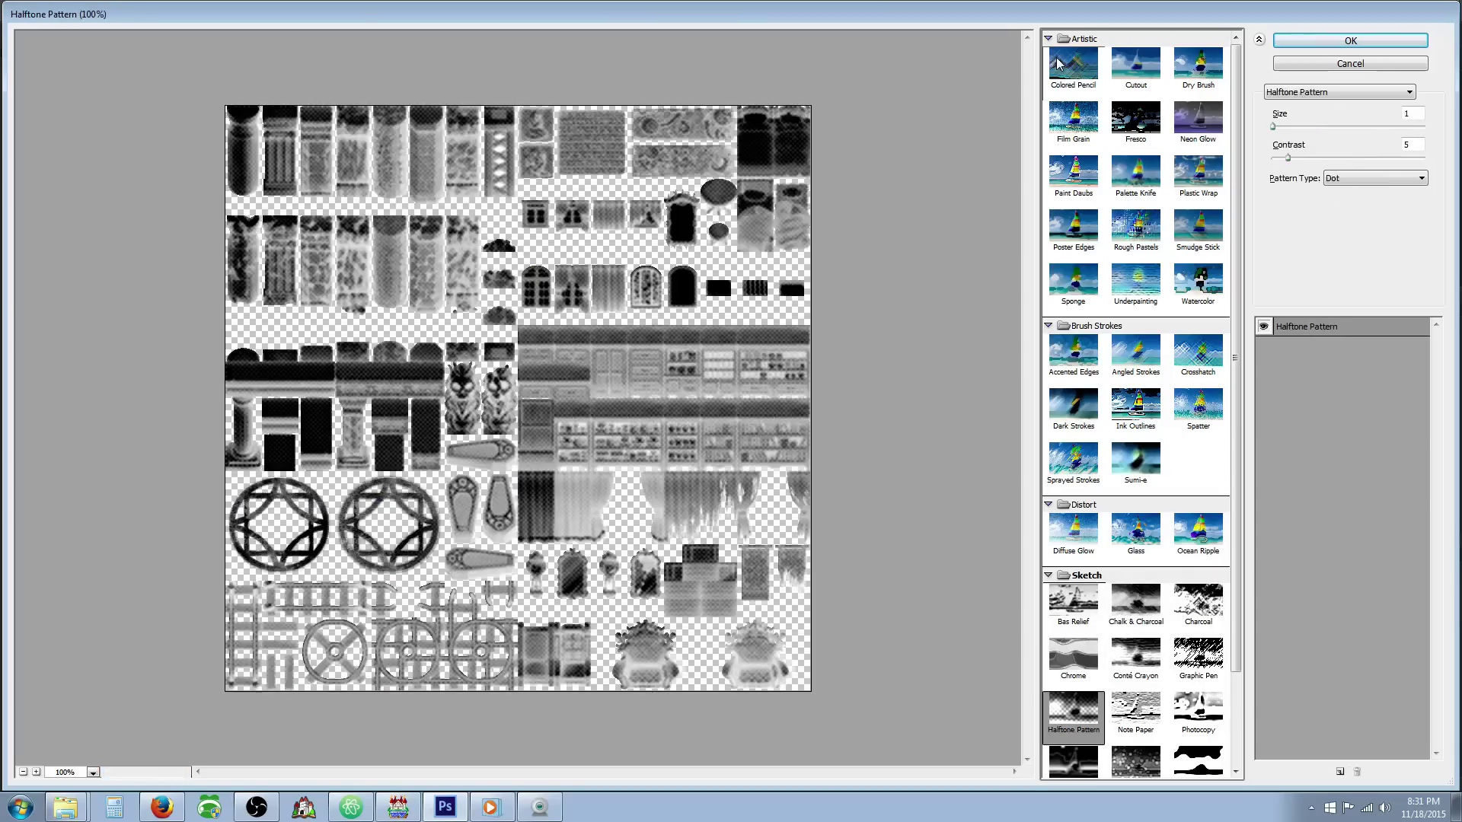
key(Right)
key(Right)
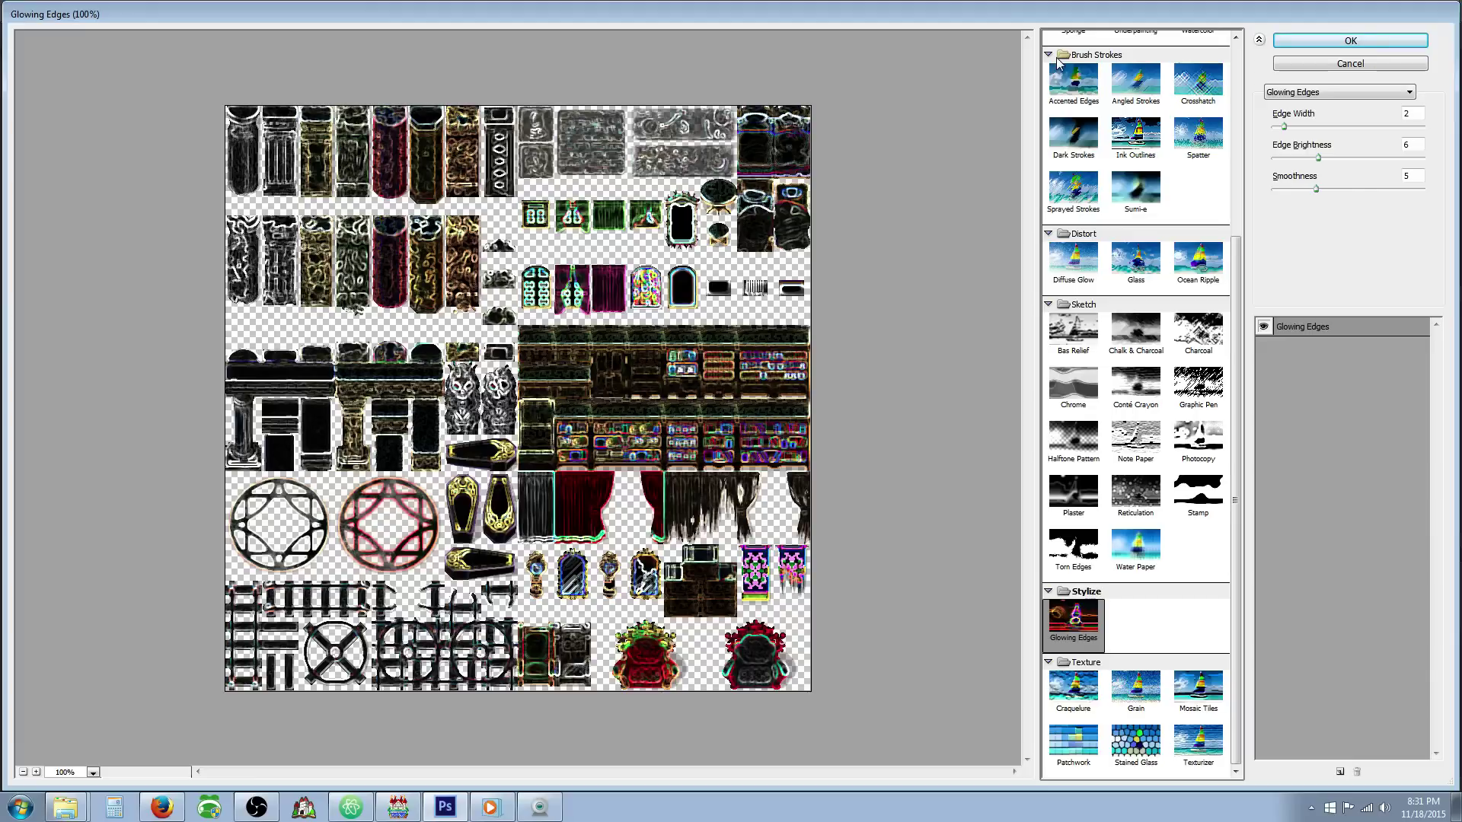
- Compare Craquelure, Grain, Texturizer and Patchwork textures, then choose Artistic > Cutout
click(1074, 693)
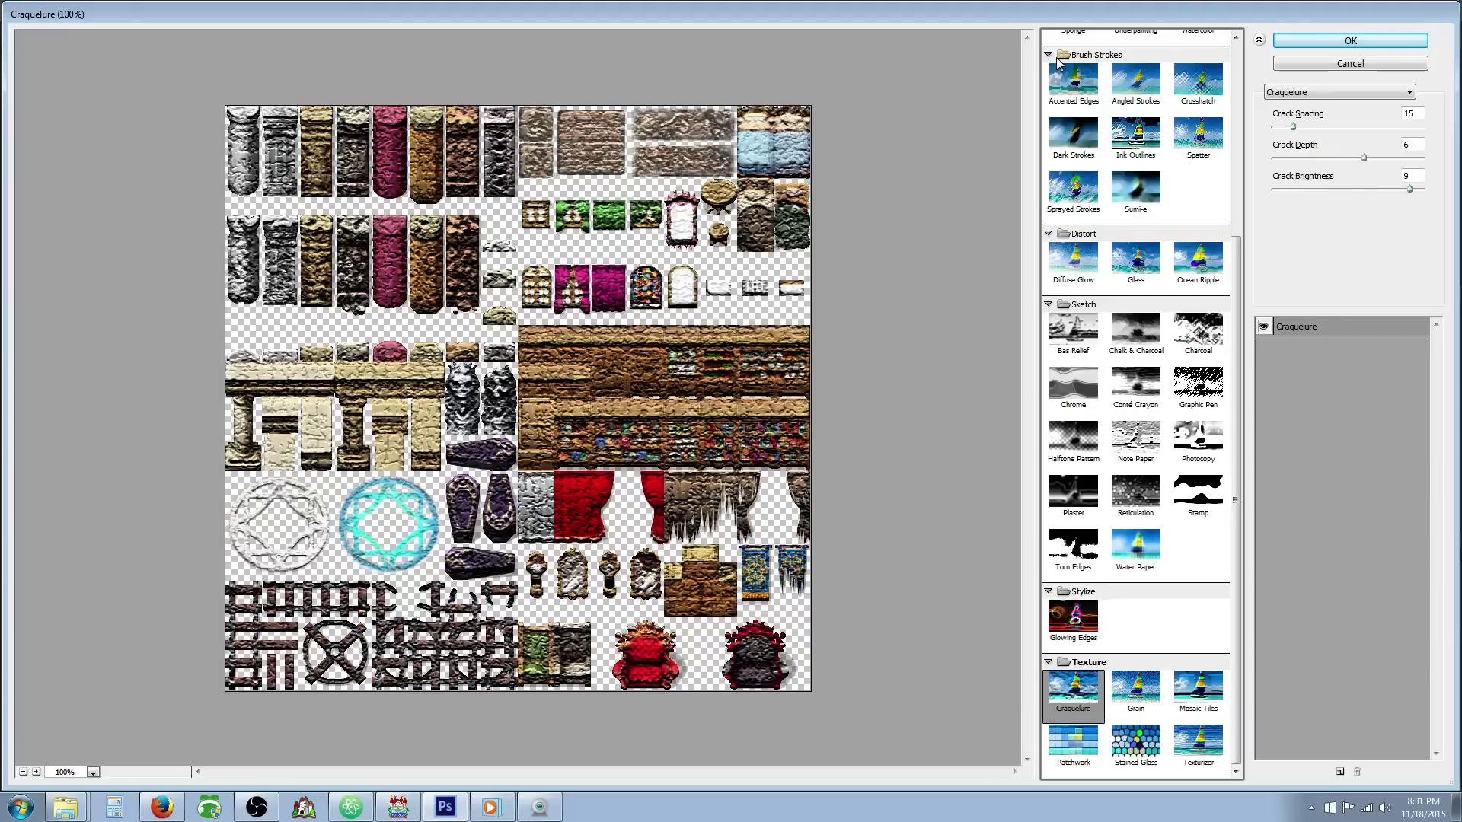
click(1135, 692)
click(1073, 692)
click(1135, 693)
key(Right)
key(Right)
key(Right)
key(Right)
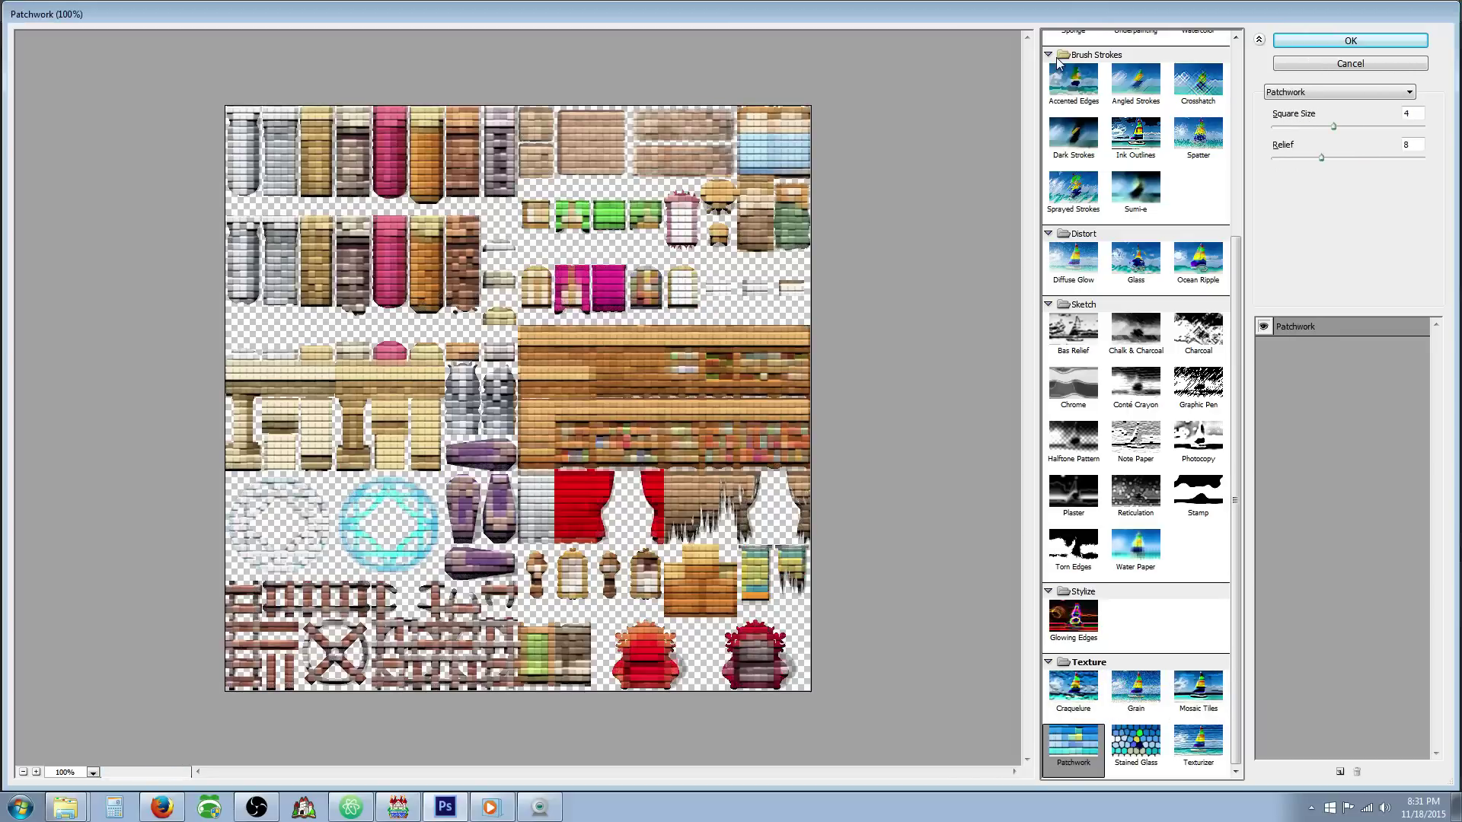
key(Left)
key(Left)
scroll(1132, 129, up, 5)
click(1135, 67)
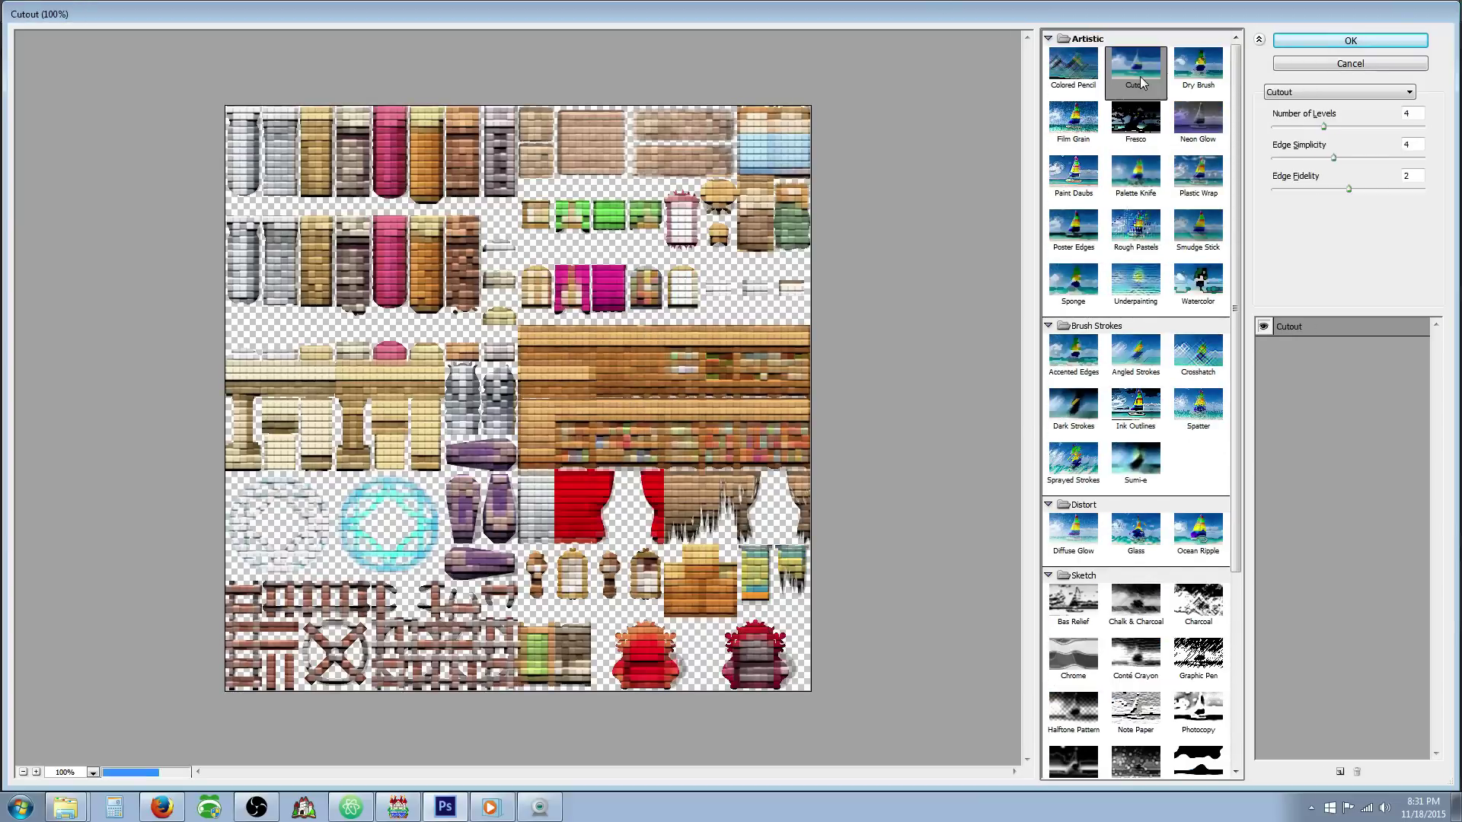
- Apply Cutout to Dungeon_C, save a PNG copy as Dungeon_C_cutout.png, and close the document
click(1279, 44)
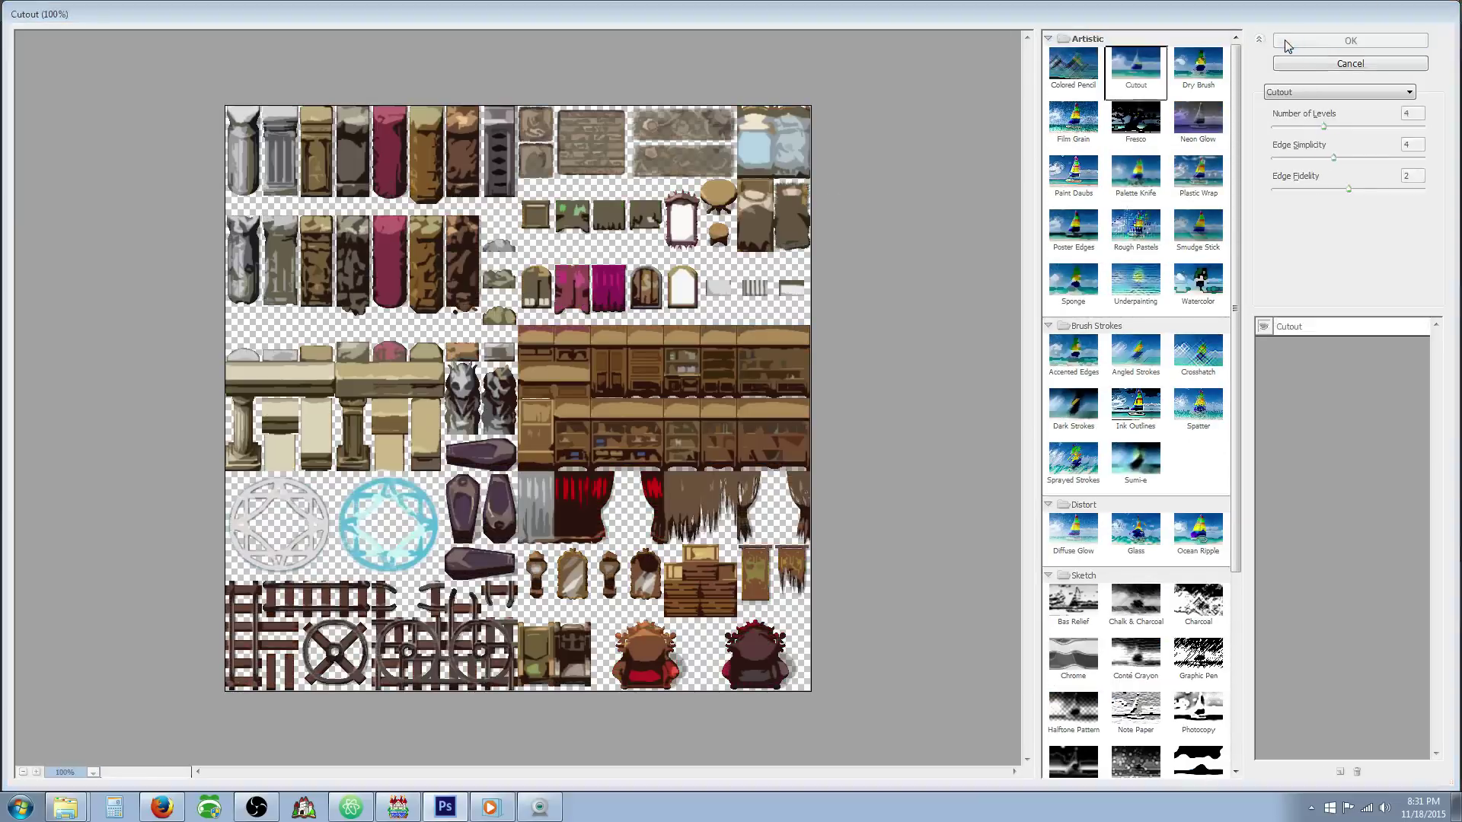
click(42, 10)
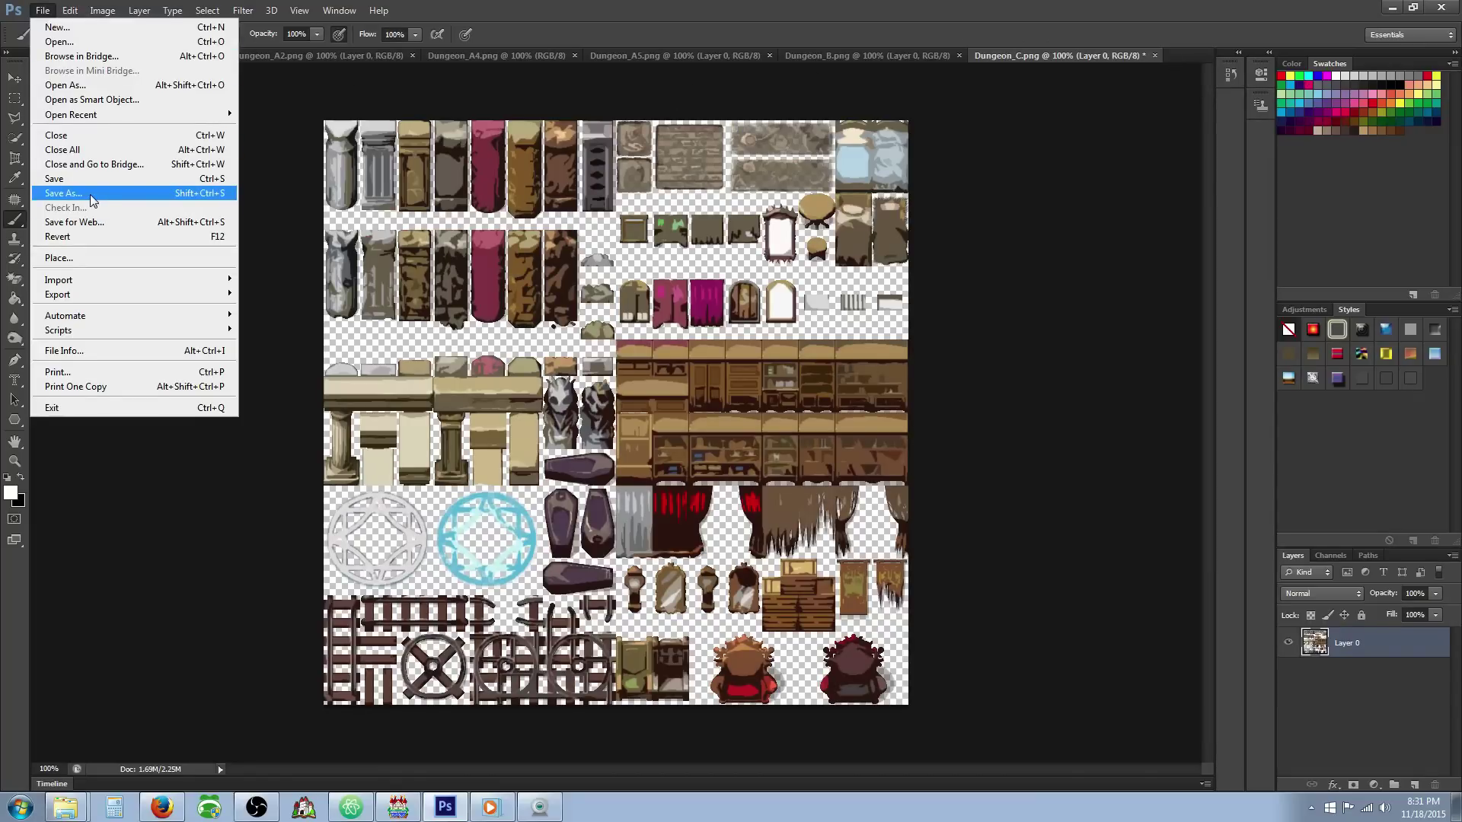
click(92, 193)
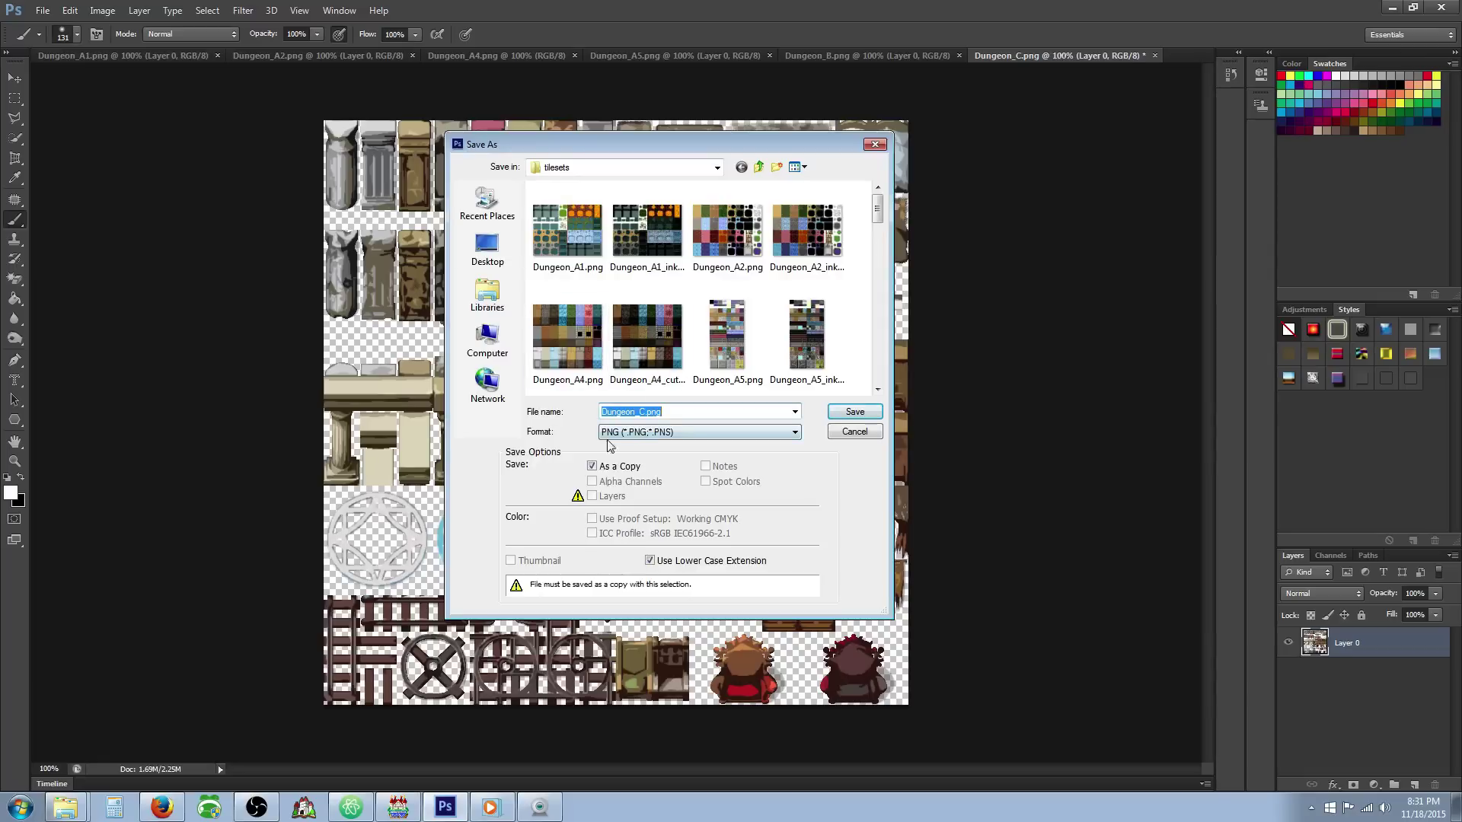
click(643, 412)
text(_cutout)
click(848, 413)
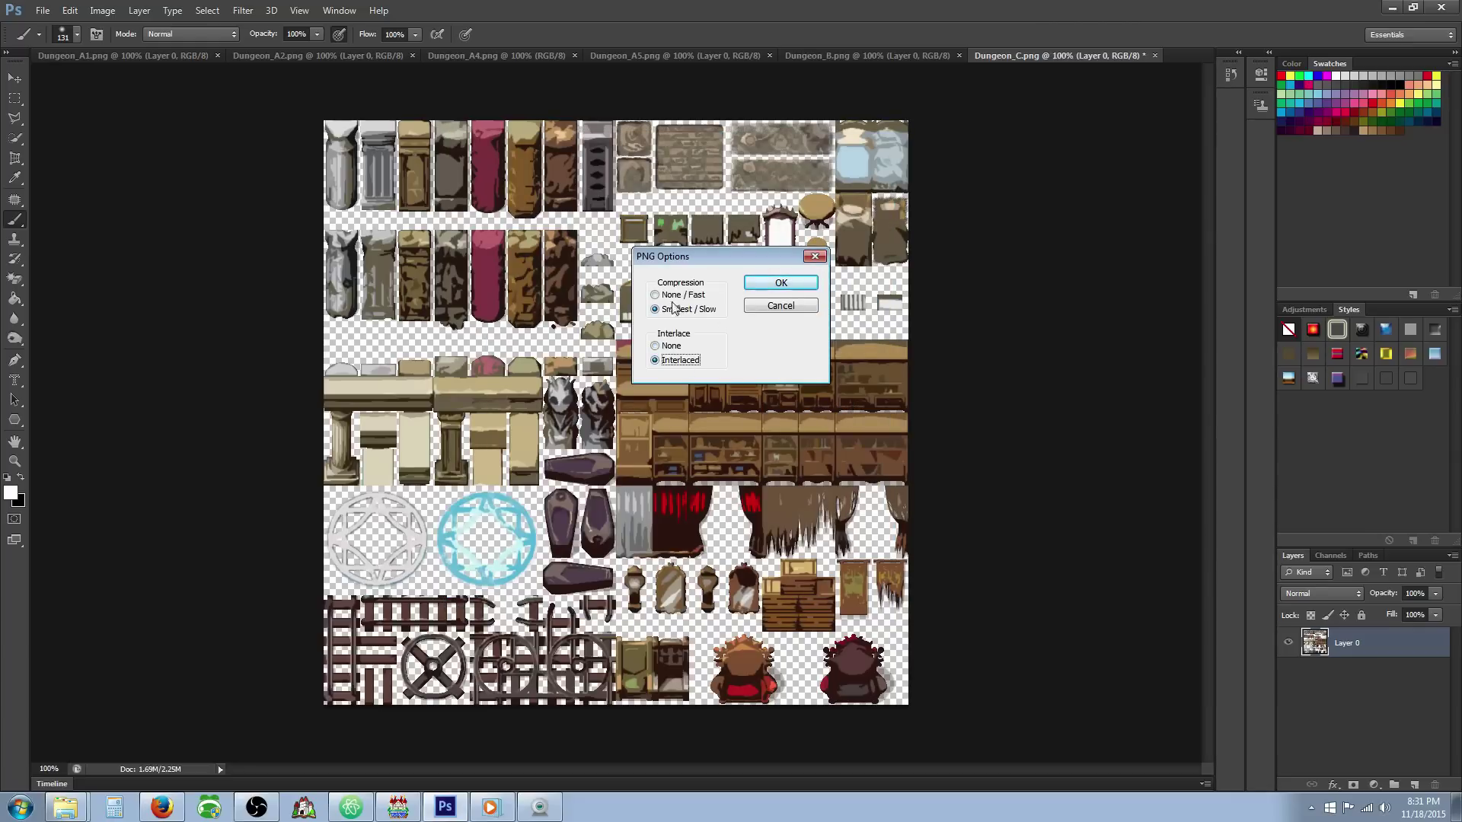
click(782, 286)
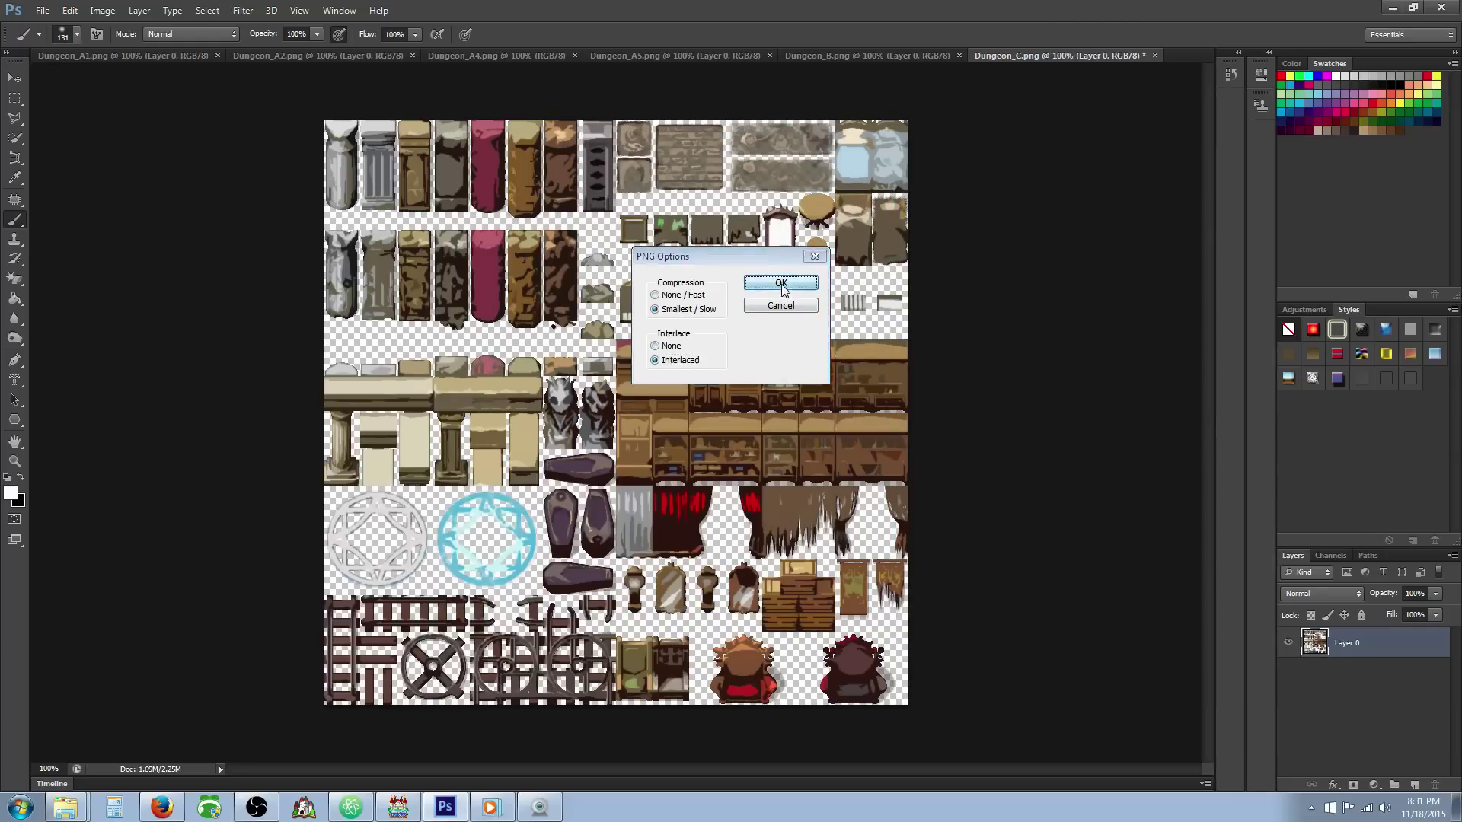
click(1154, 56)
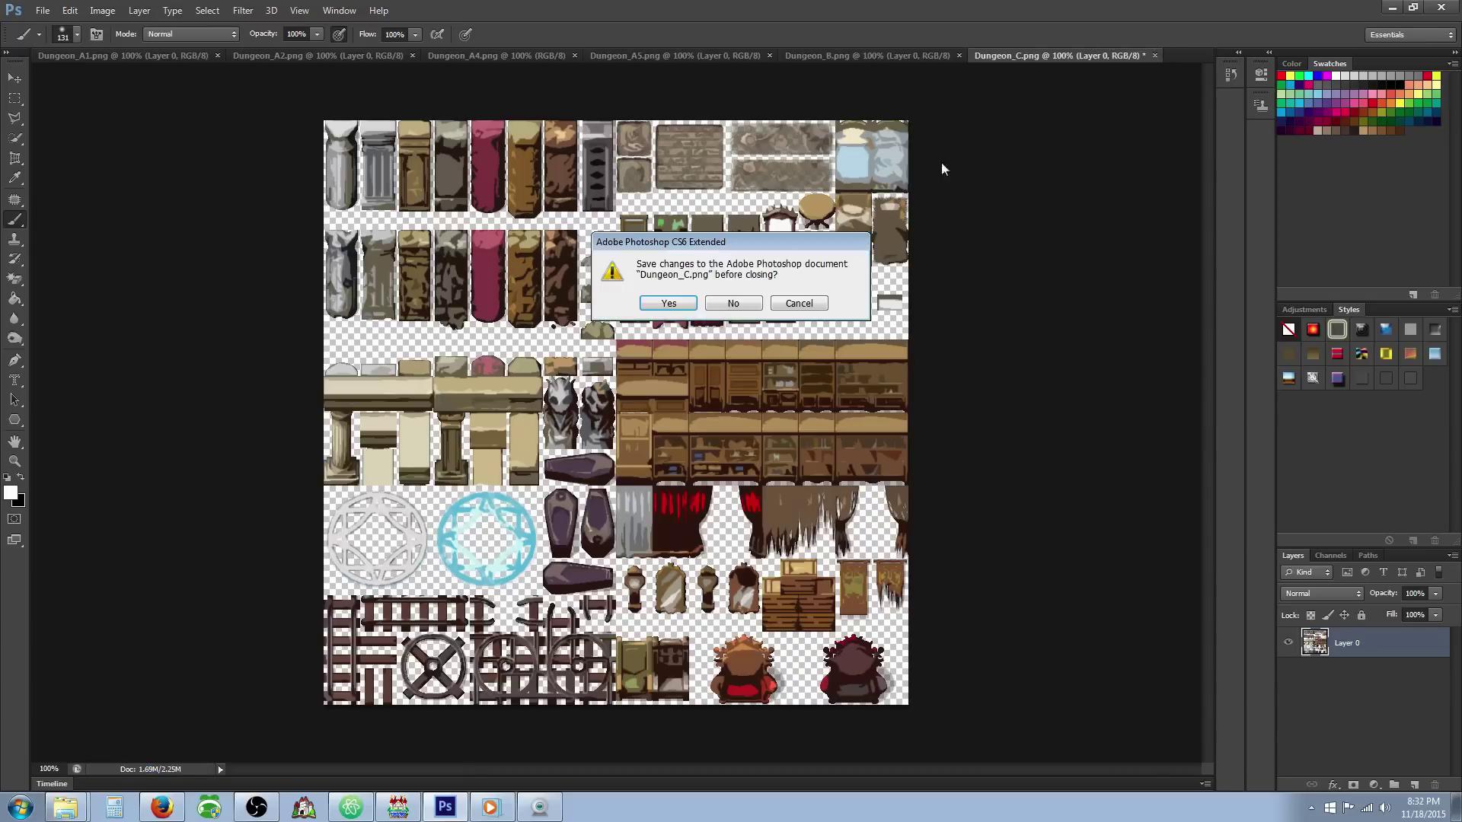
- Close Dungeon_C without saving and apply the Cutout filter to Dungeon_B
click(733, 304)
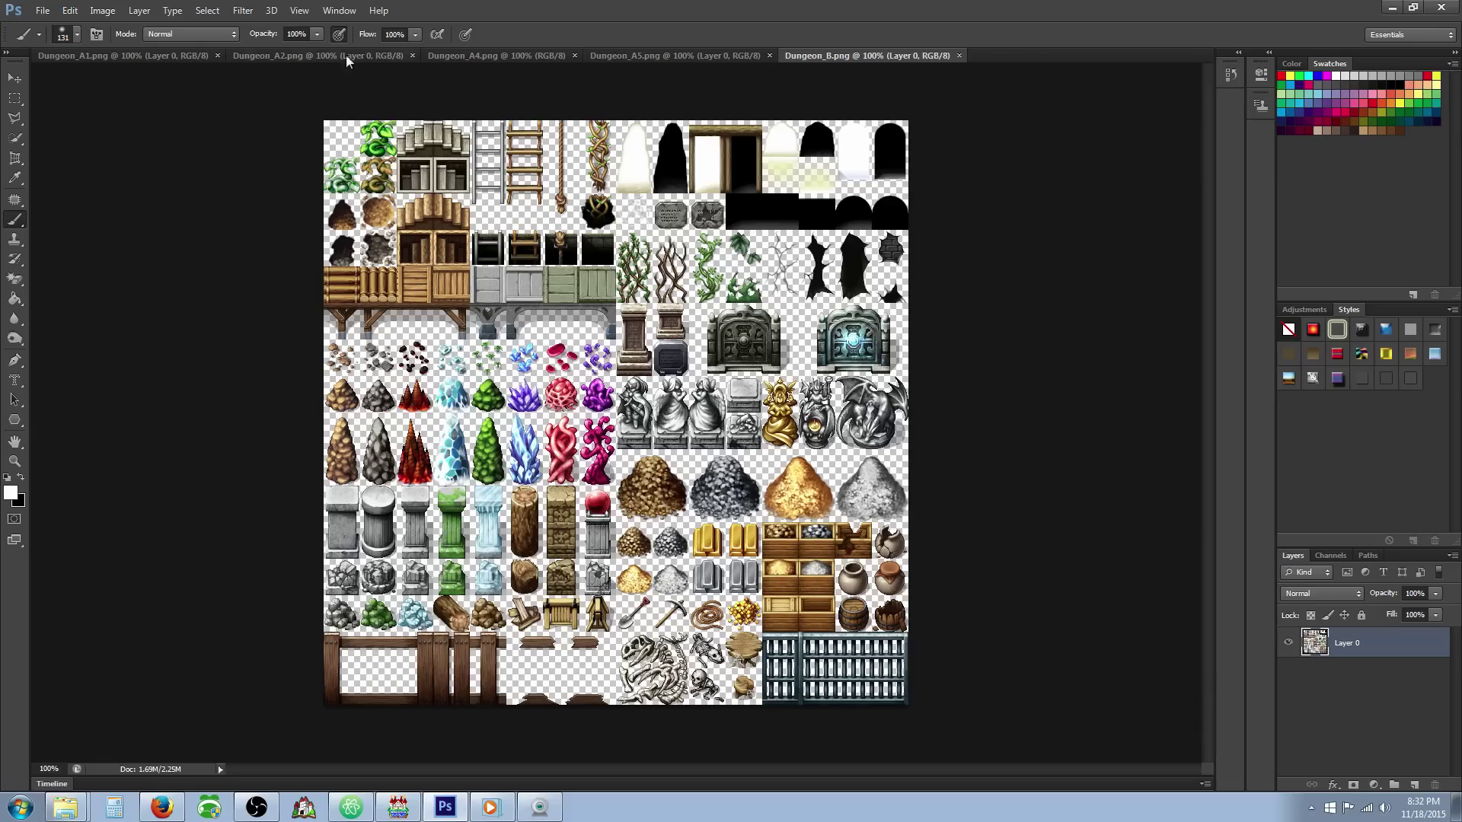
click(242, 10)
click(297, 85)
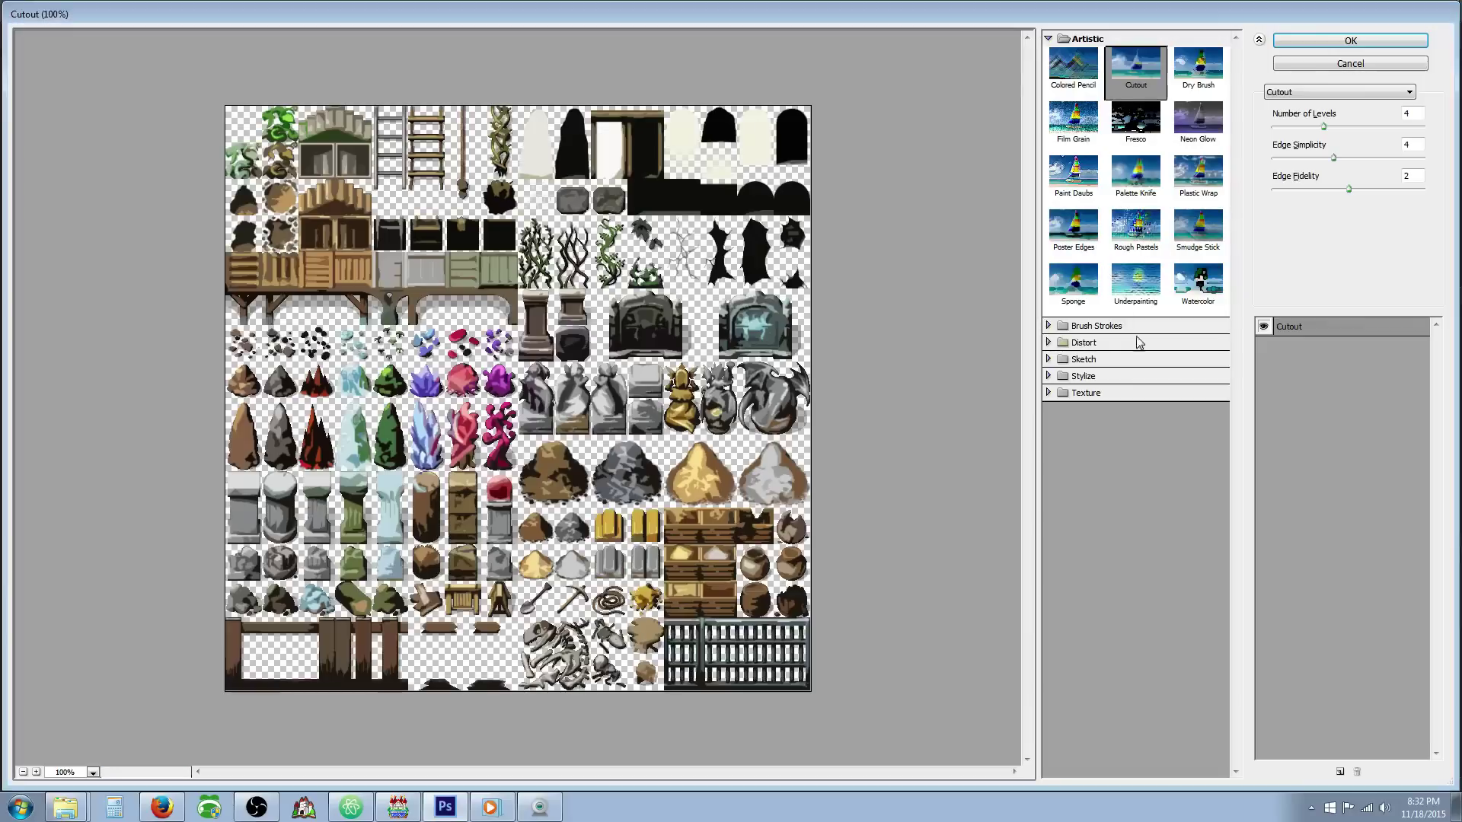
click(1352, 32)
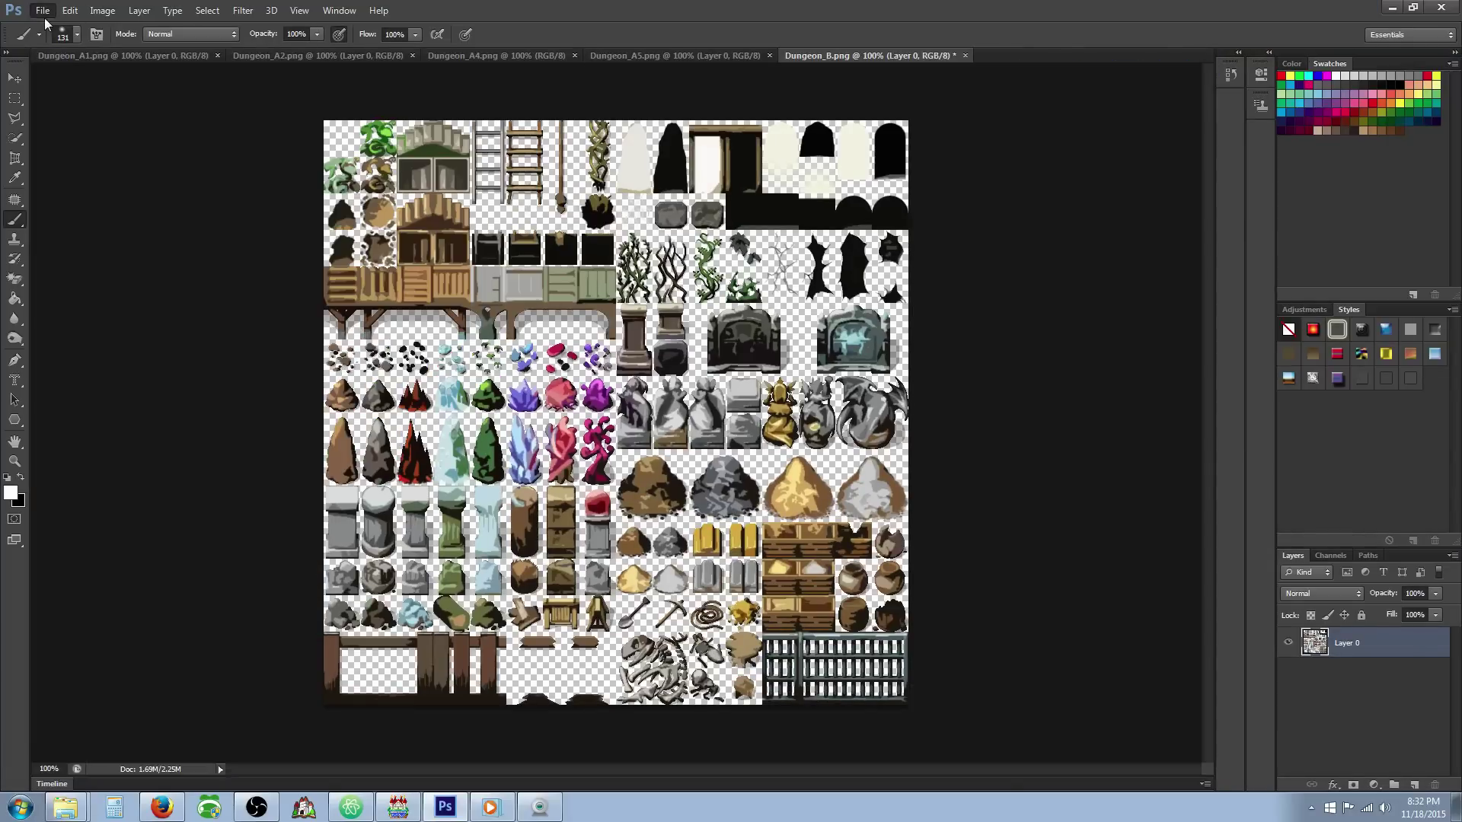
- Save Dungeon_B as Dungeon_B_cutout.png with default PNG options and close it
click(42, 10)
click(84, 197)
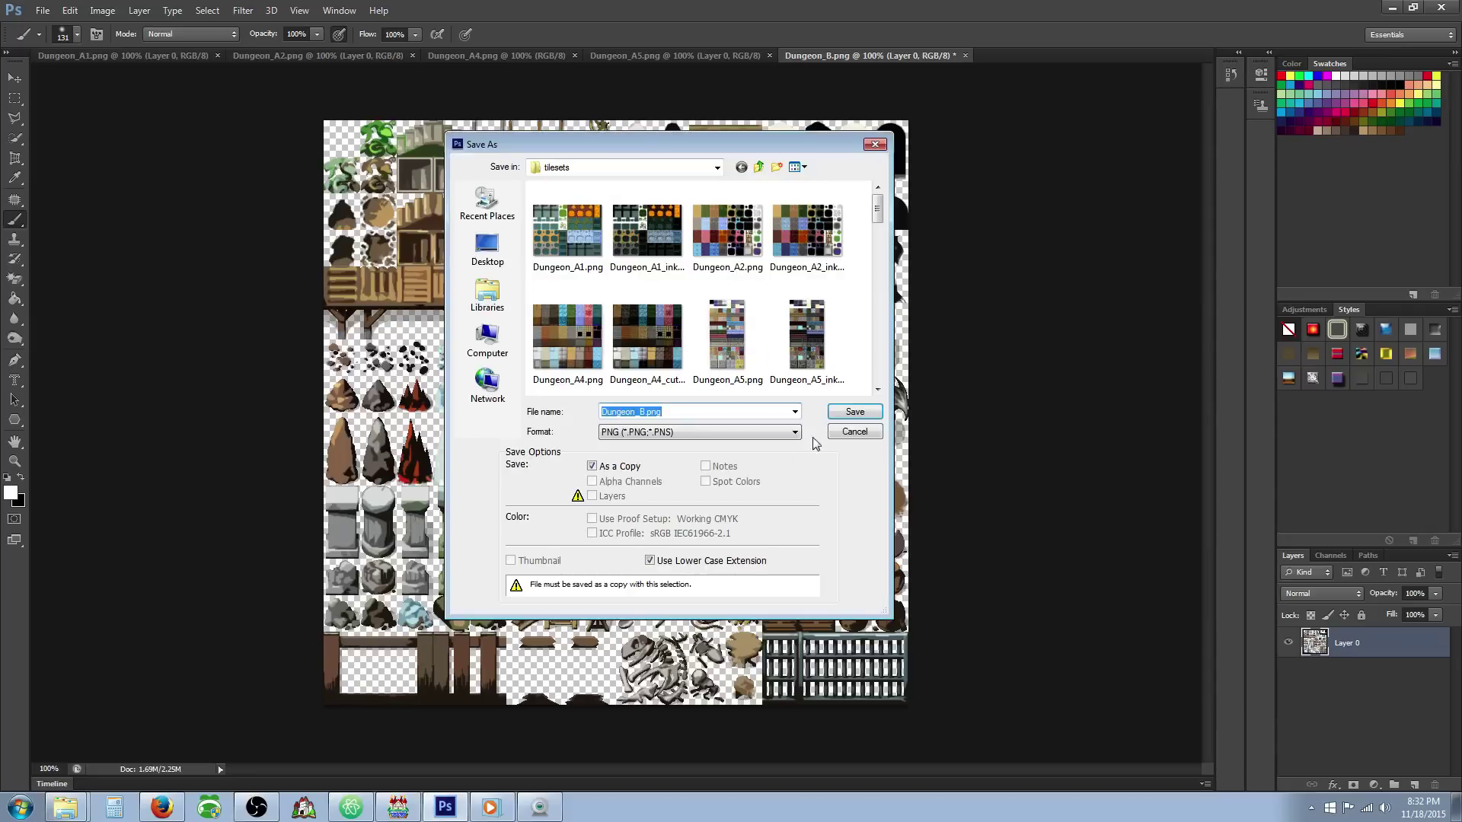
click(651, 411)
text(_cutout)
click(857, 417)
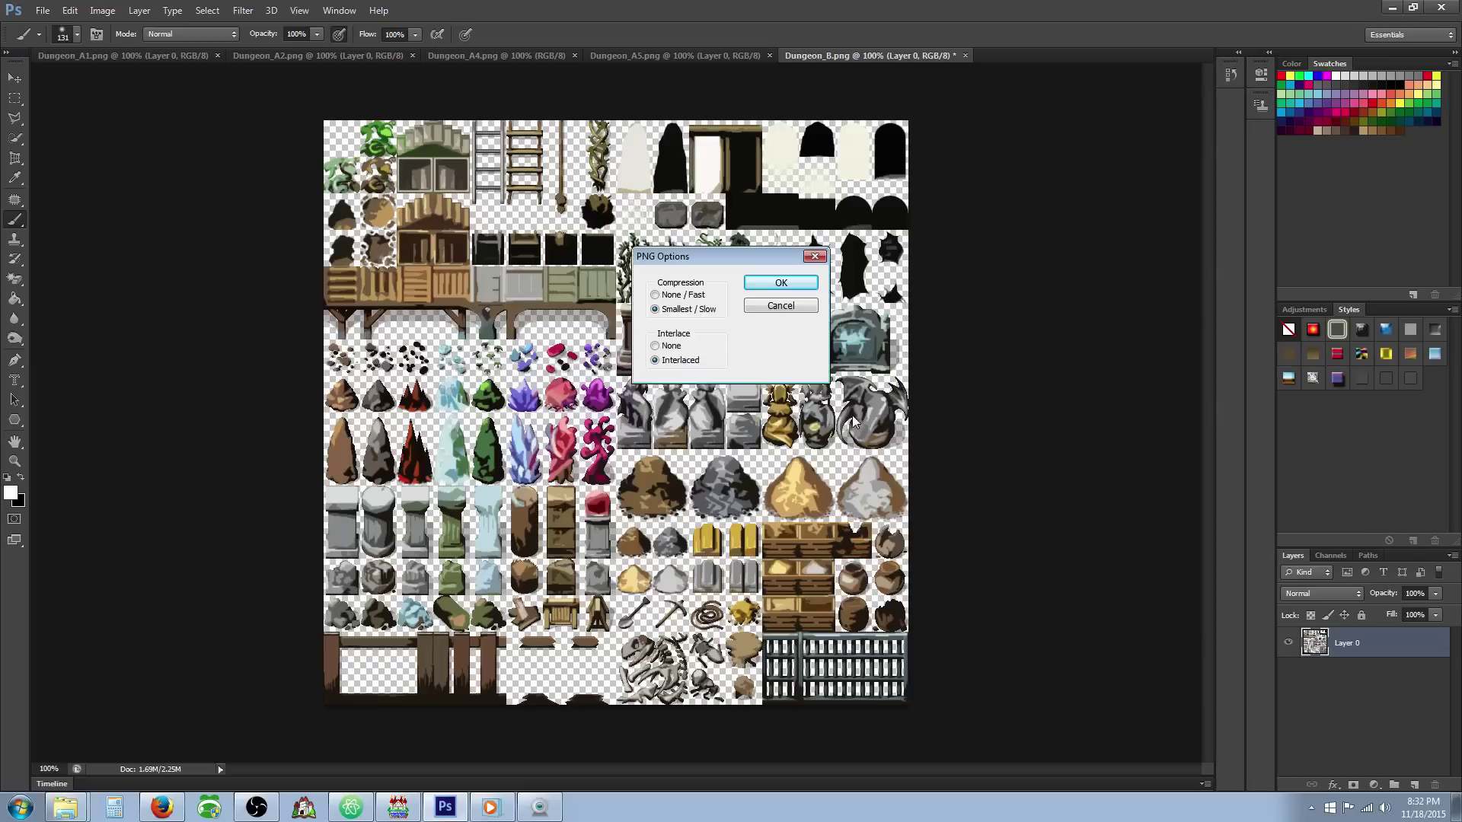
click(798, 287)
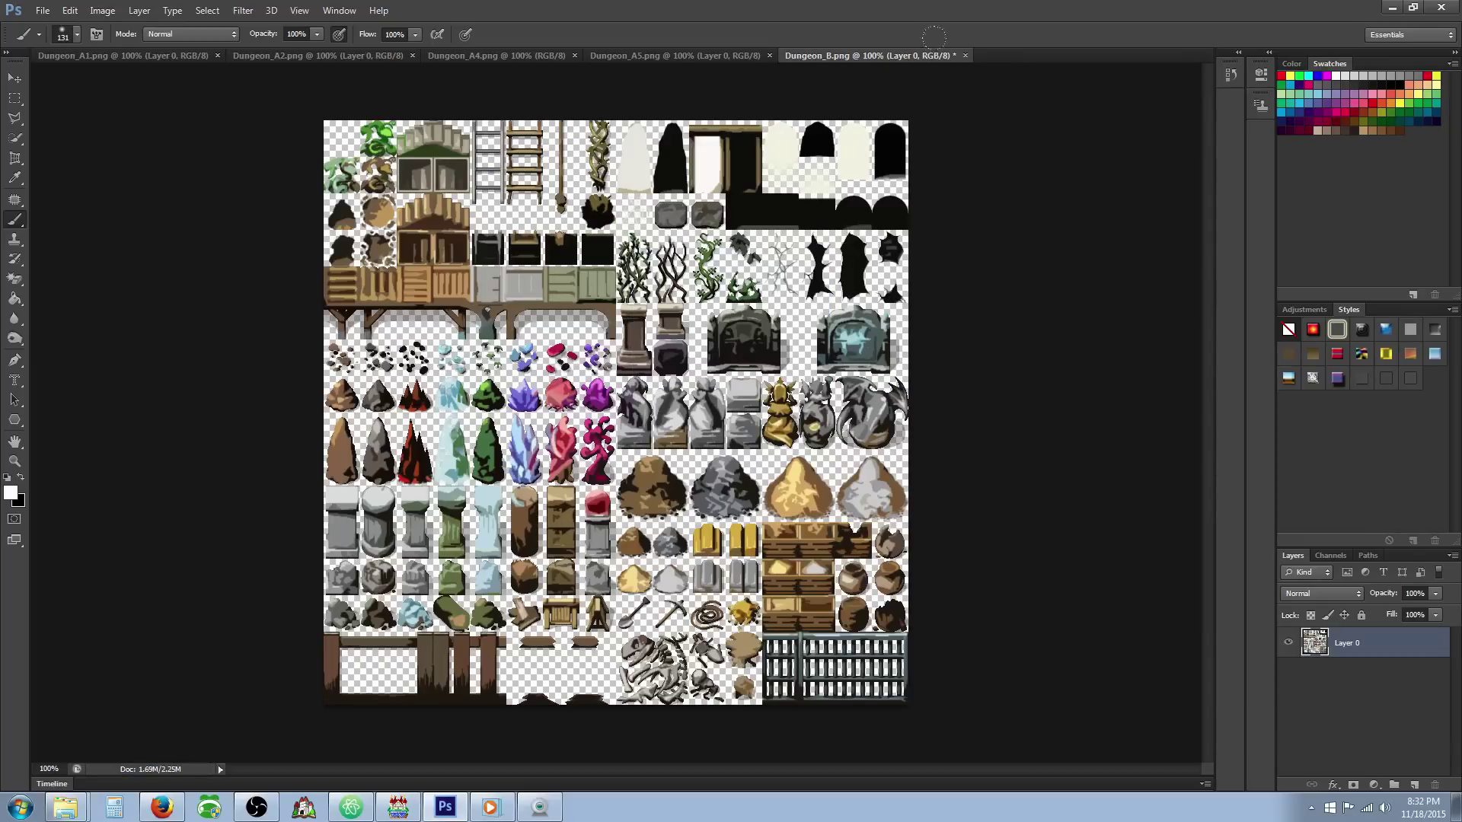
click(964, 55)
- Discard changes to the original Dungeon_B and apply the Cutout filter to Dungeon_A5
click(730, 305)
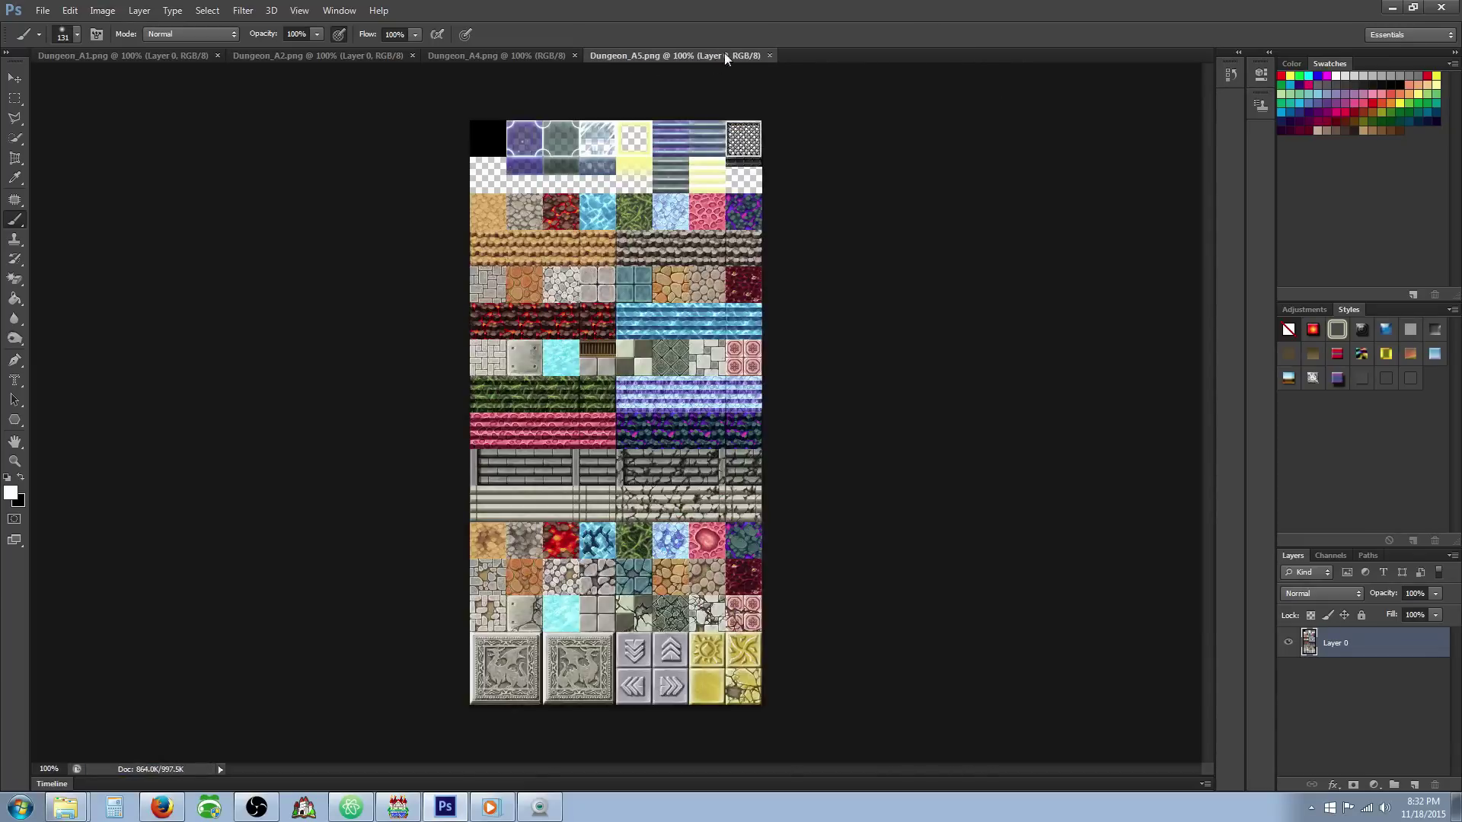
click(241, 11)
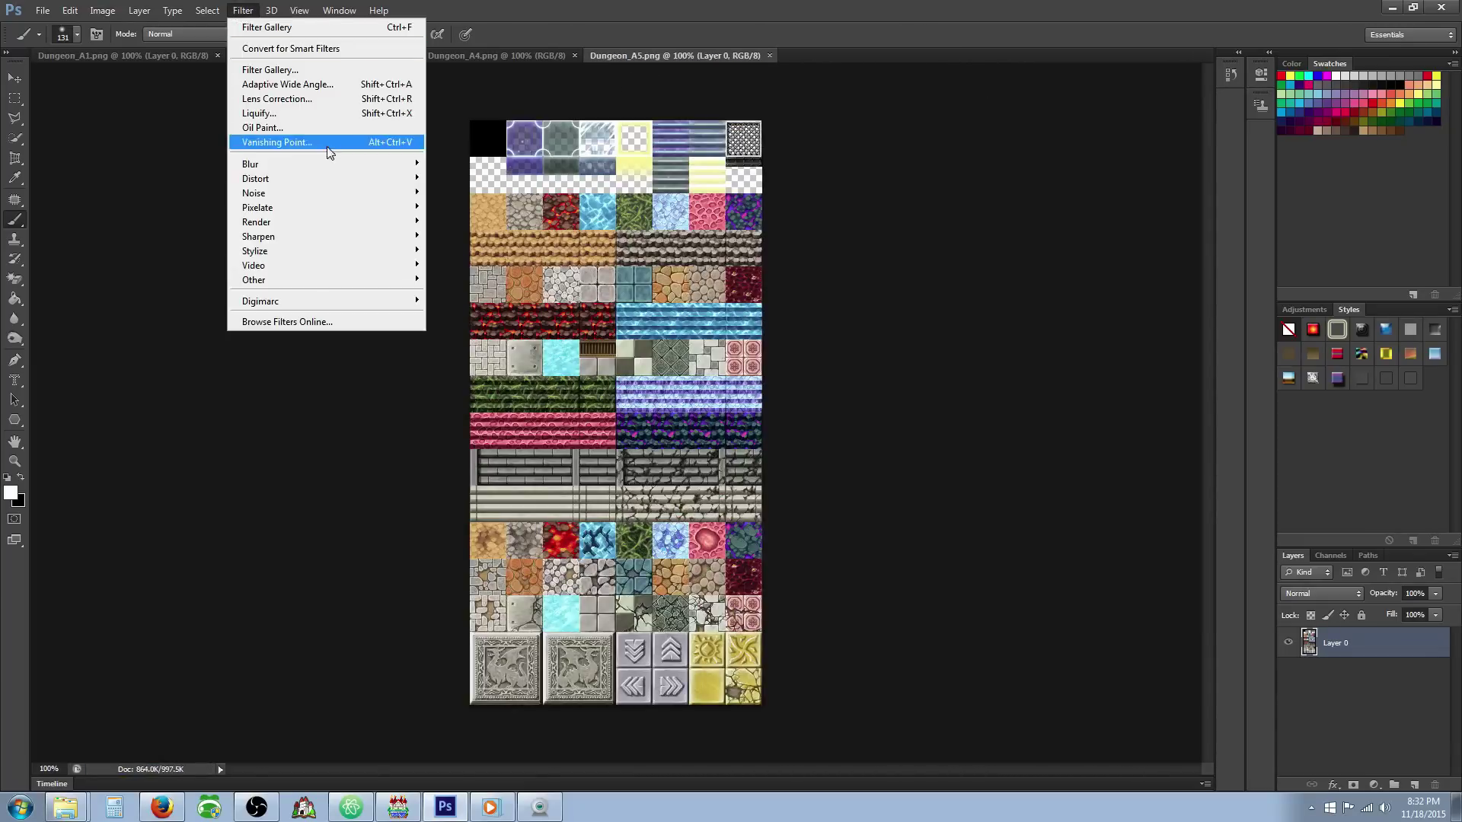
click(324, 81)
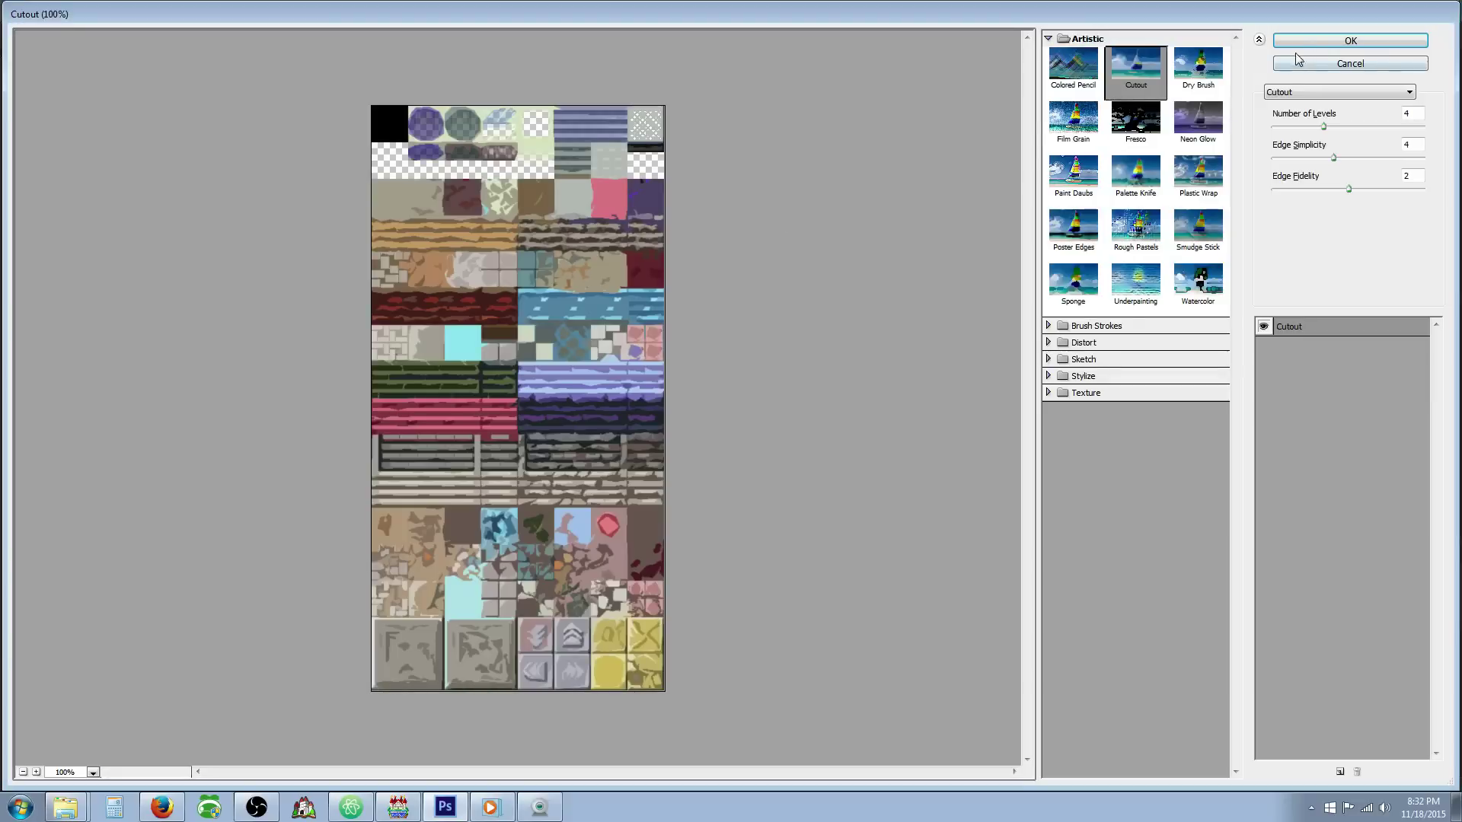
click(1297, 39)
- Save a PNG copy as Dungeon_A5_cutout.png and close the original without saving
click(43, 11)
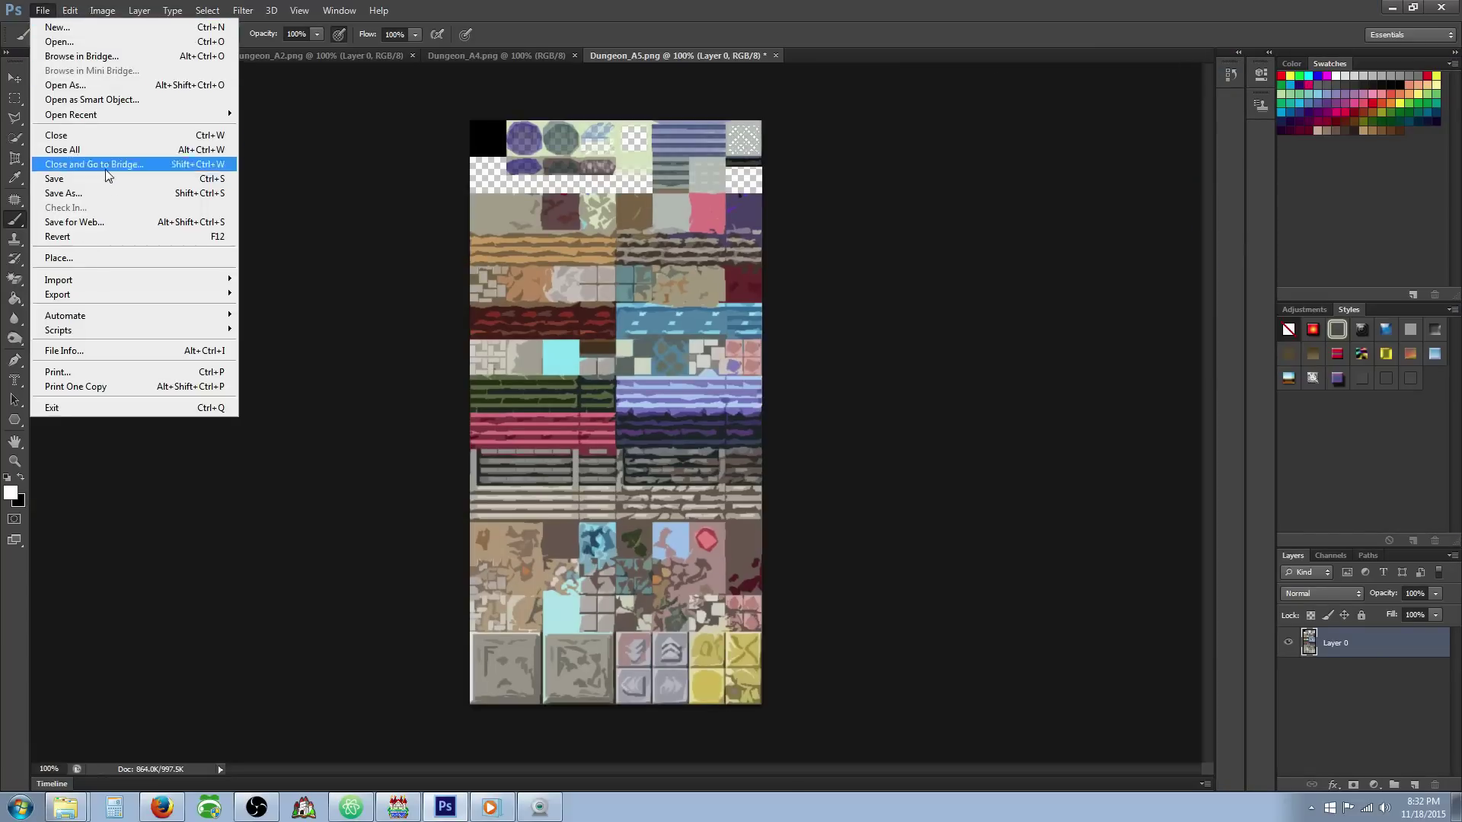
click(110, 195)
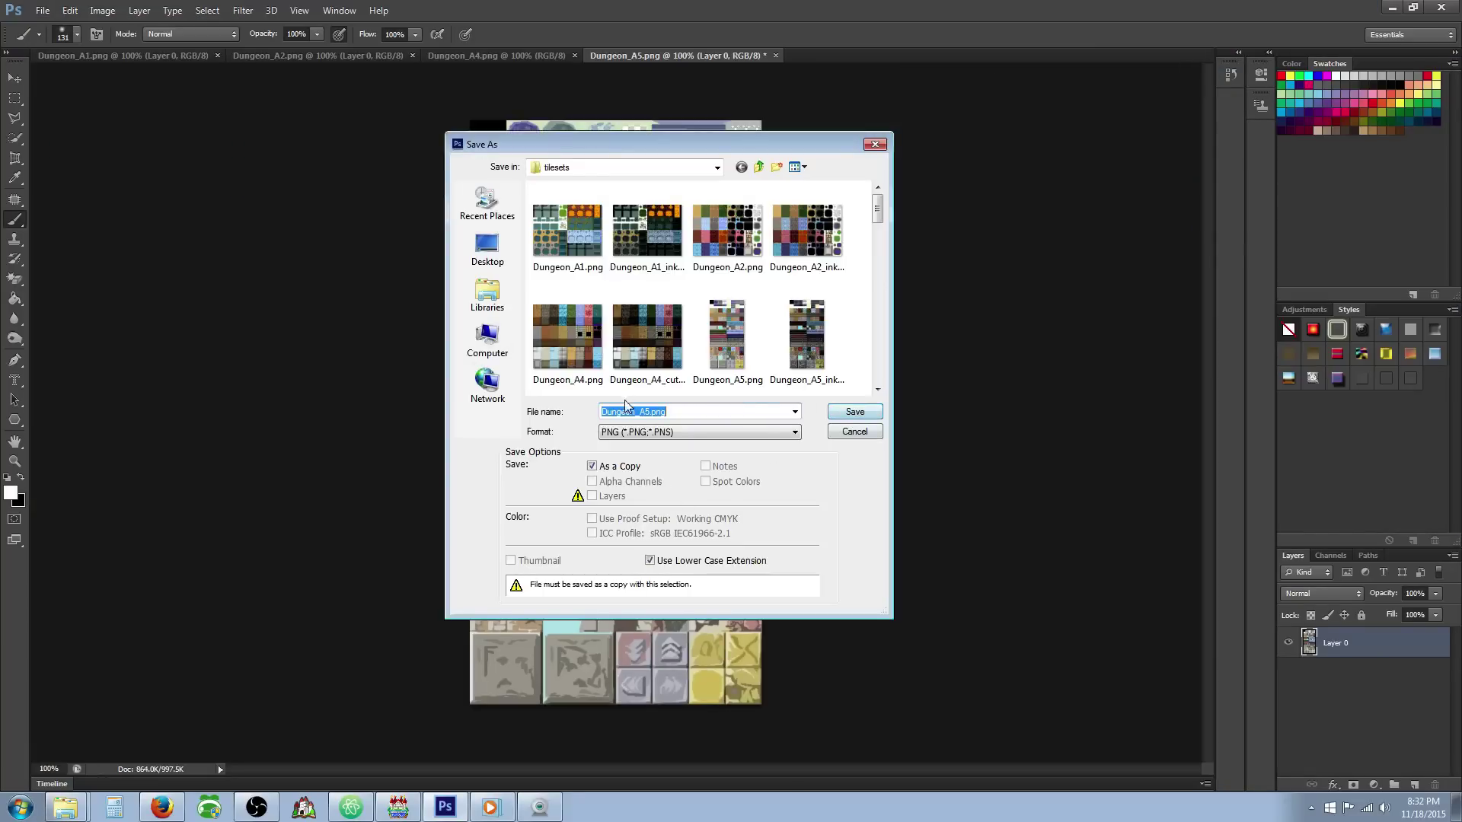
click(652, 412)
text(_cutout)
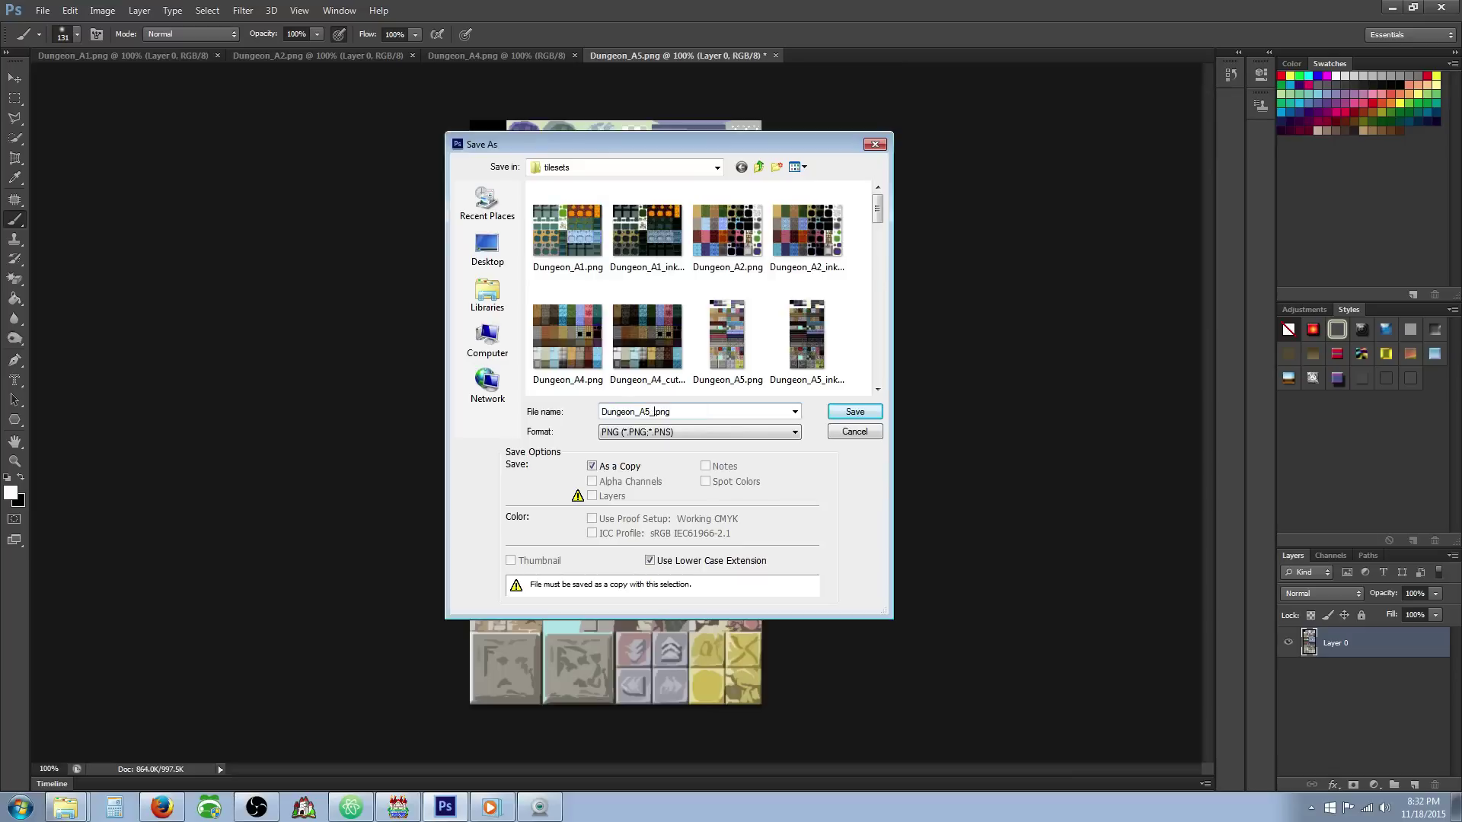
click(849, 411)
click(807, 292)
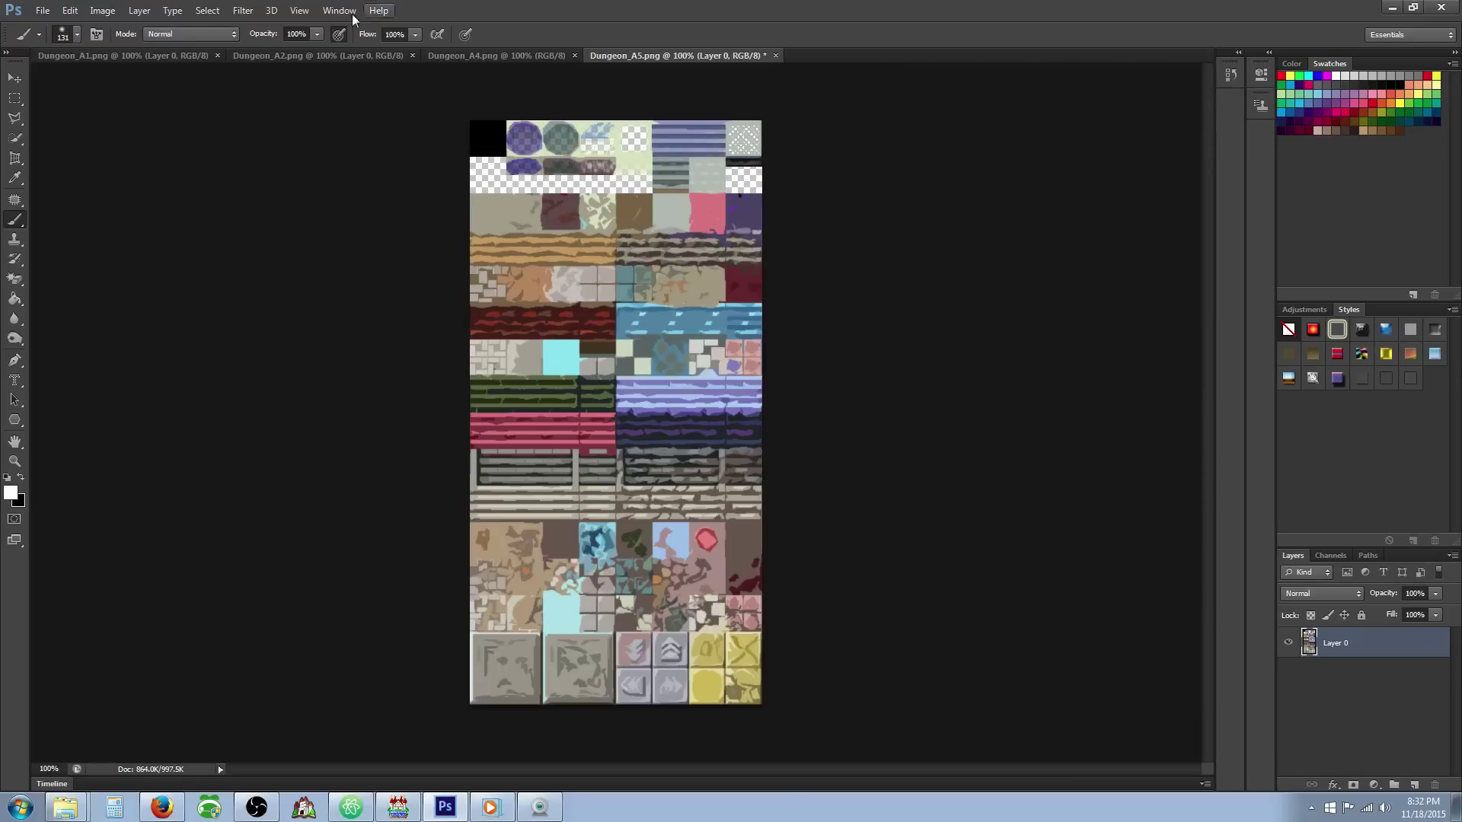
click(775, 56)
click(729, 304)
- Apply the Cutout filter from the Filter Gallery to Dungeon_A4
click(244, 11)
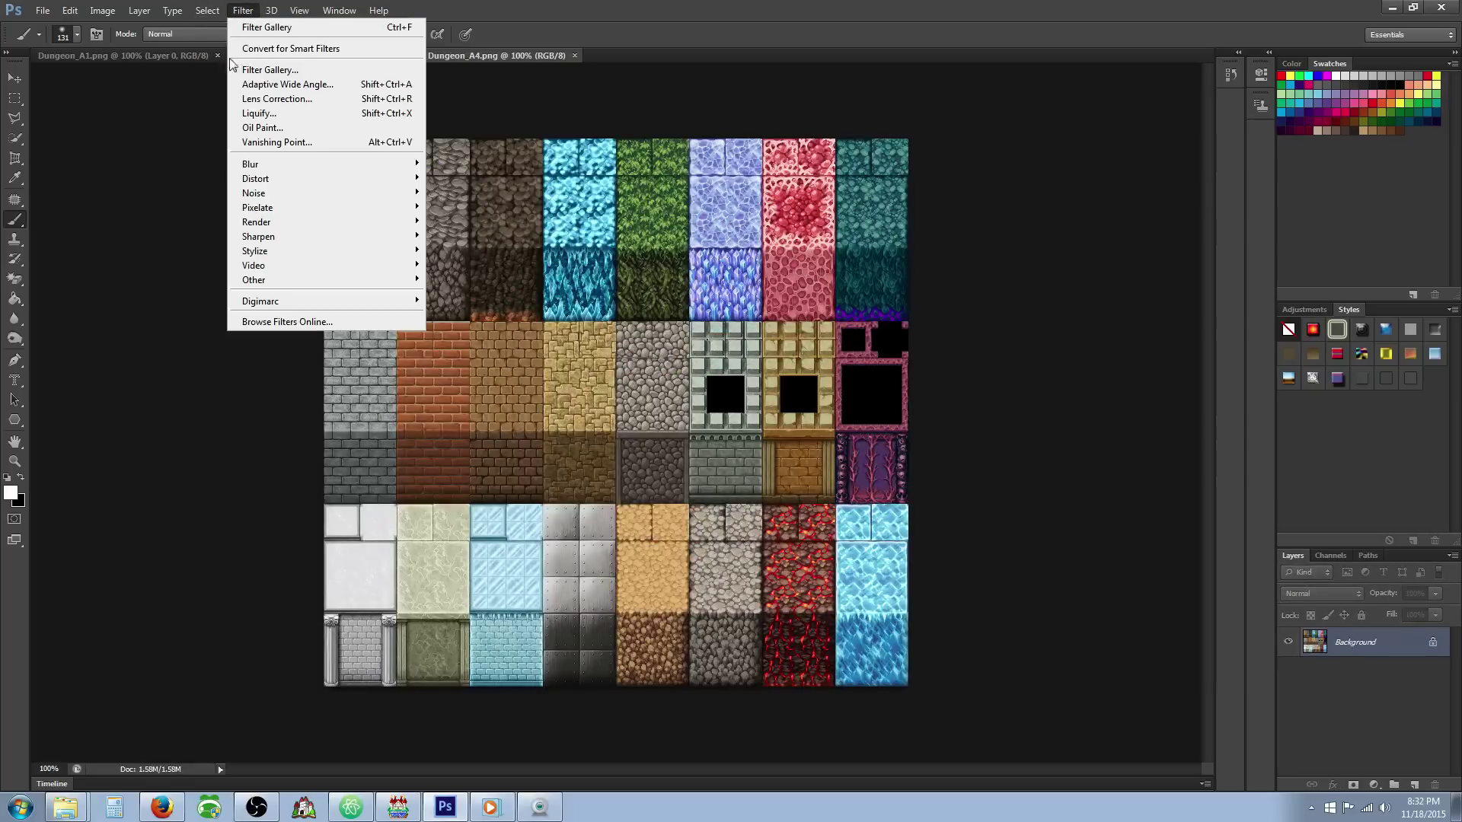
click(282, 73)
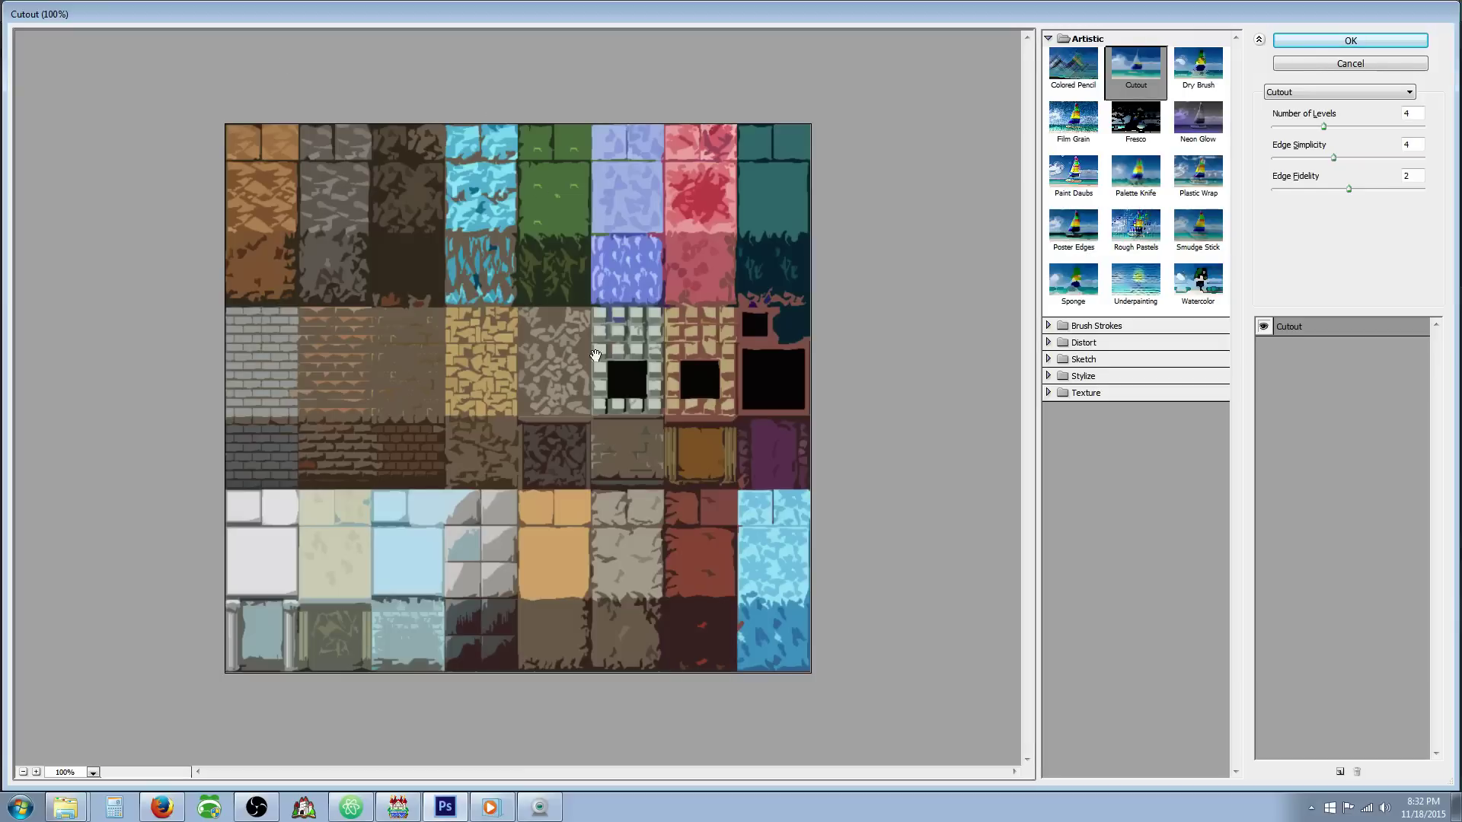
click(1291, 43)
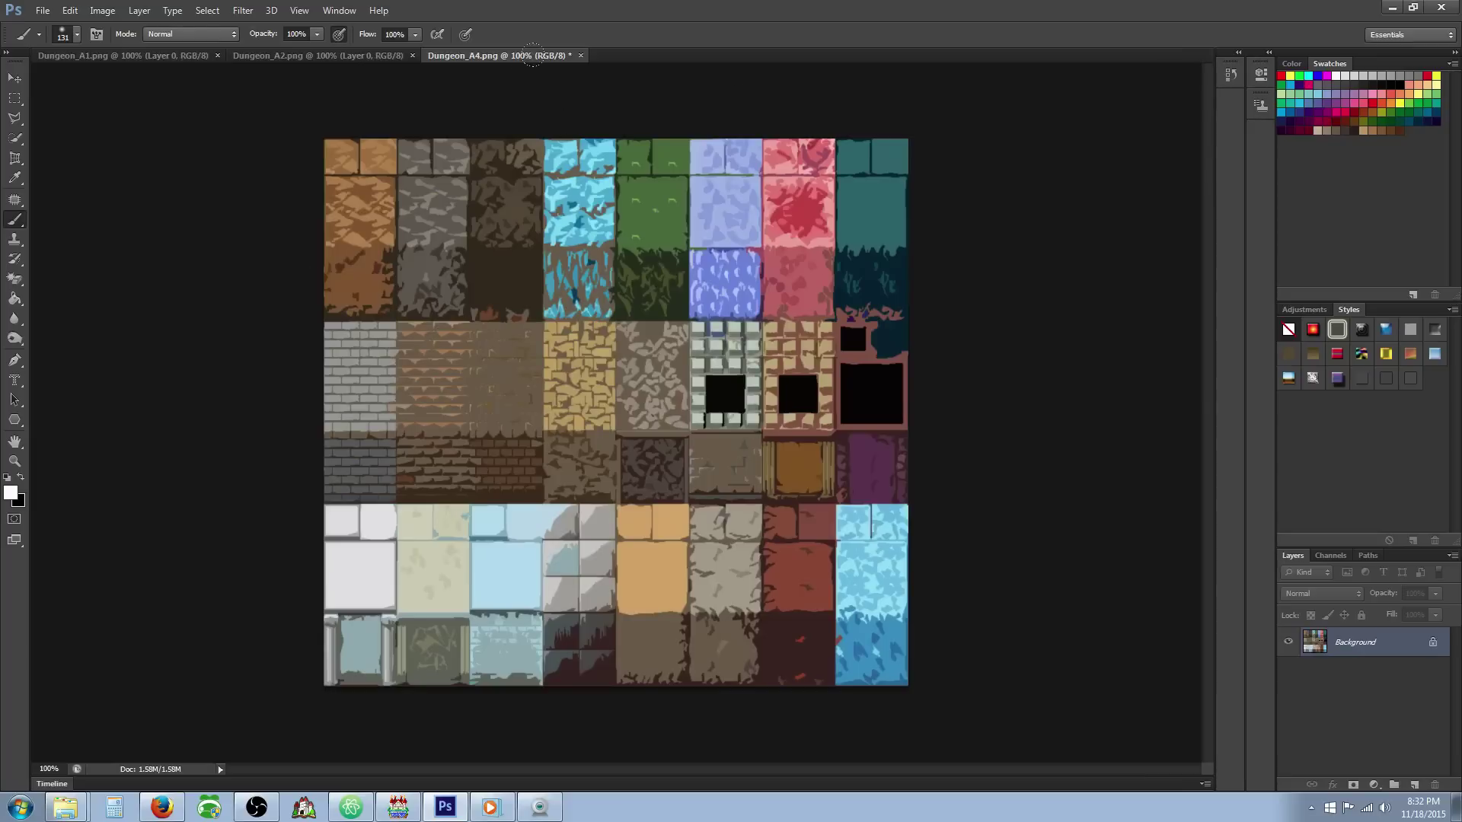
- Save Dungeon_A4 as Dungeon_A4_cutout.png with default PNG options
click(42, 11)
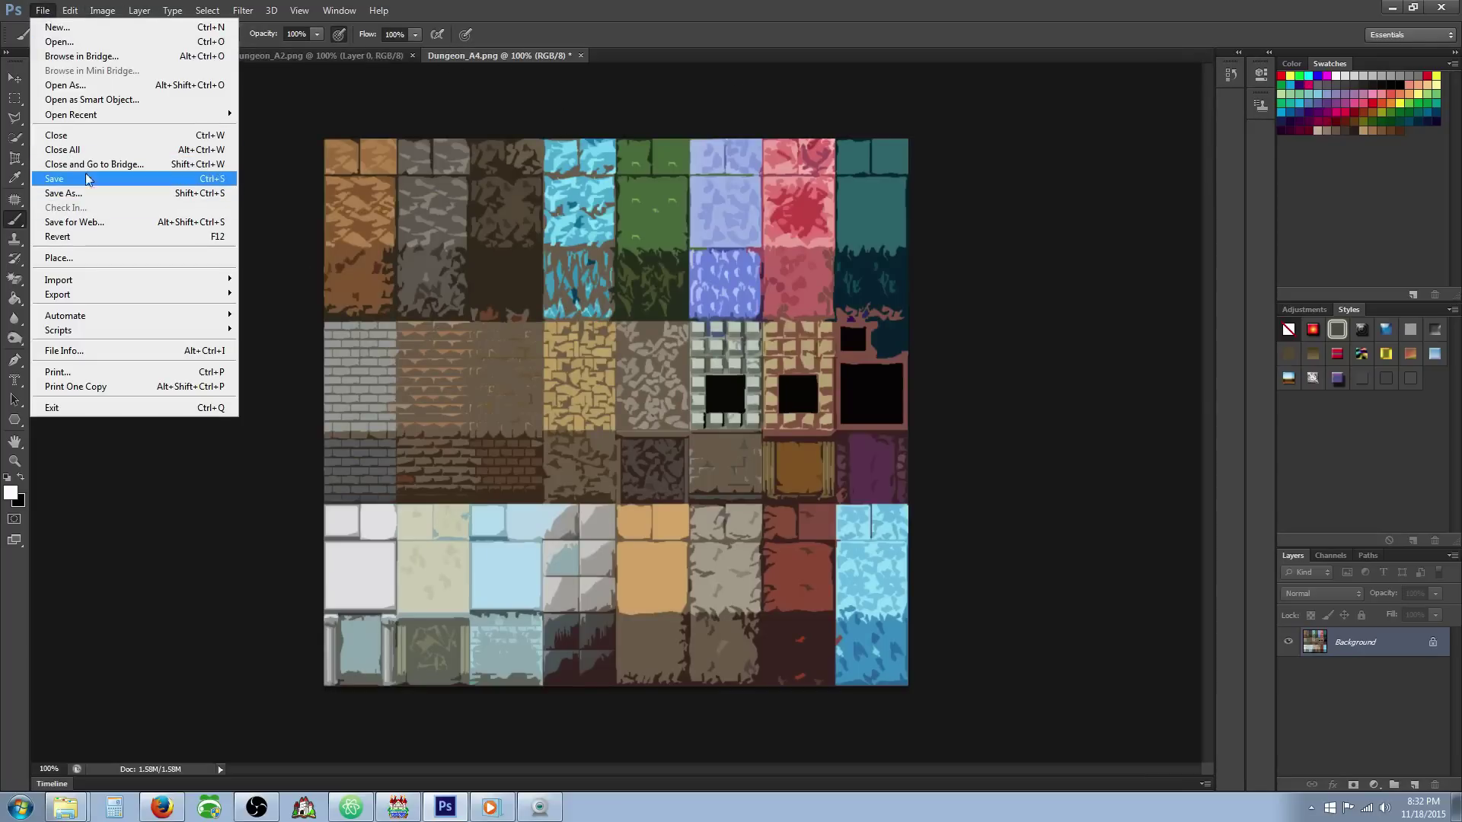
click(86, 179)
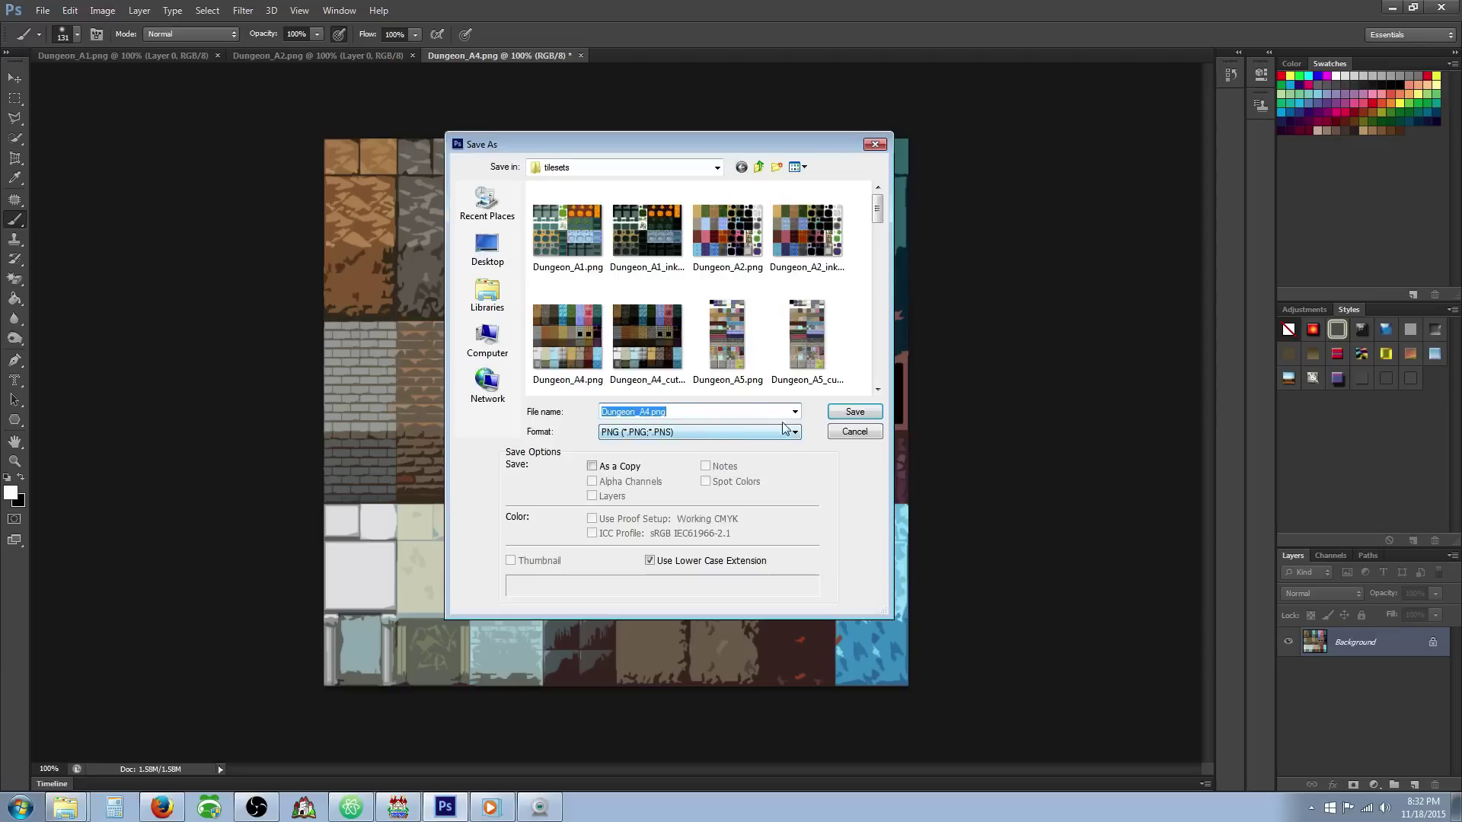
click(650, 412)
click(871, 415)
click(765, 283)
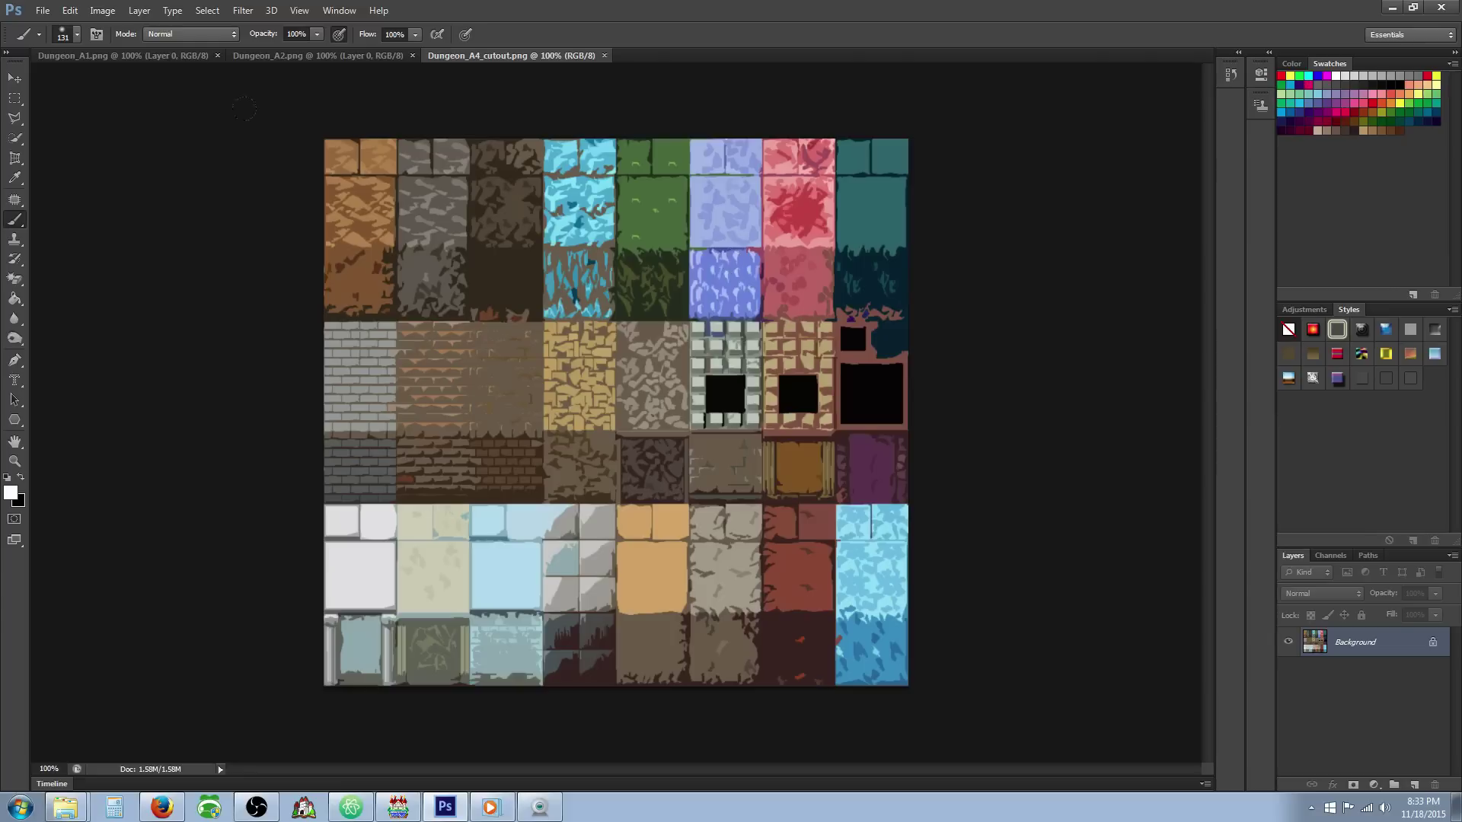
- Close Dungeon_A4_cutout and apply the Cutout filter to Dungeon_A2
click(604, 55)
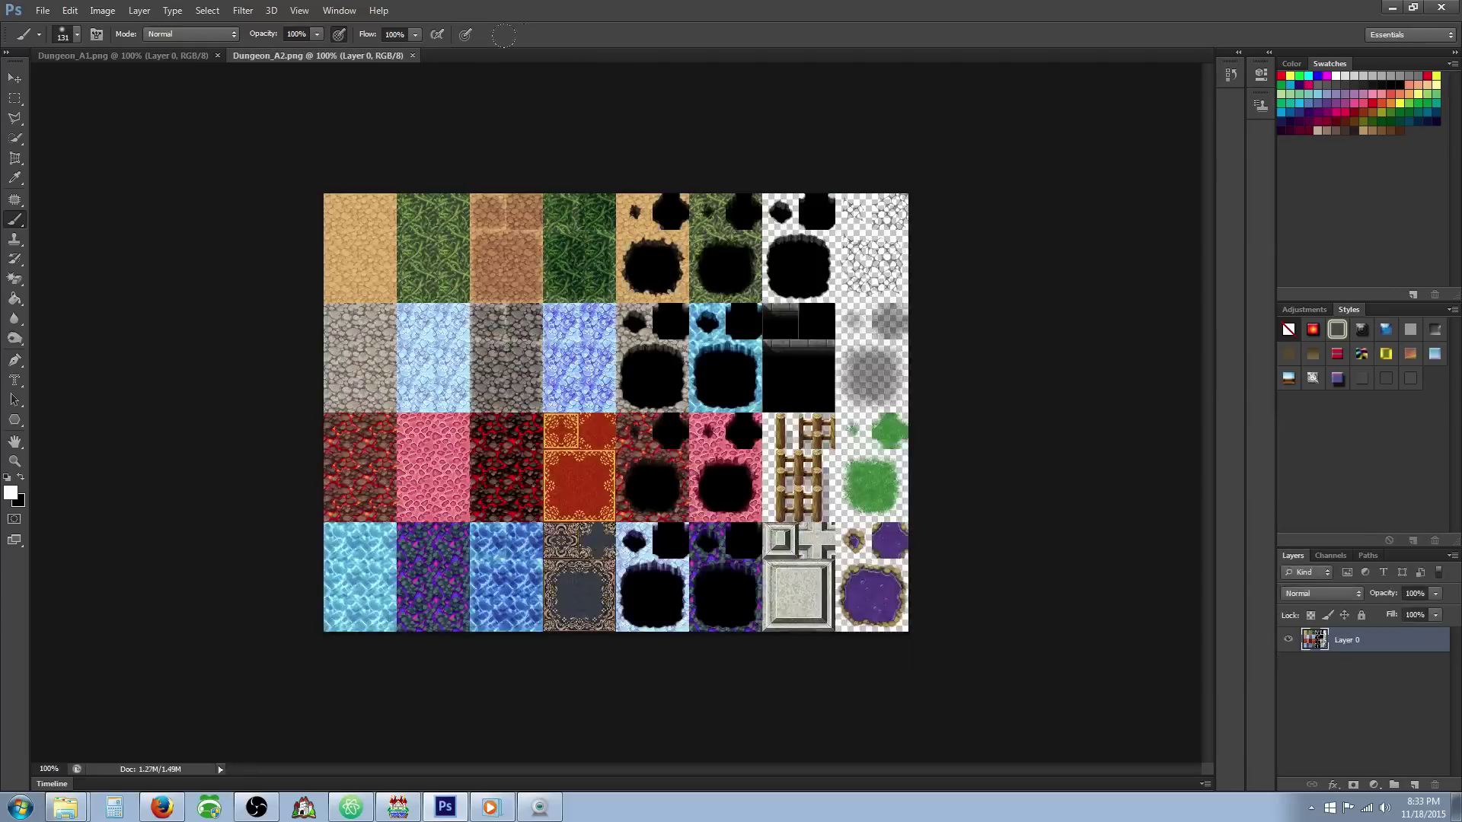
click(242, 10)
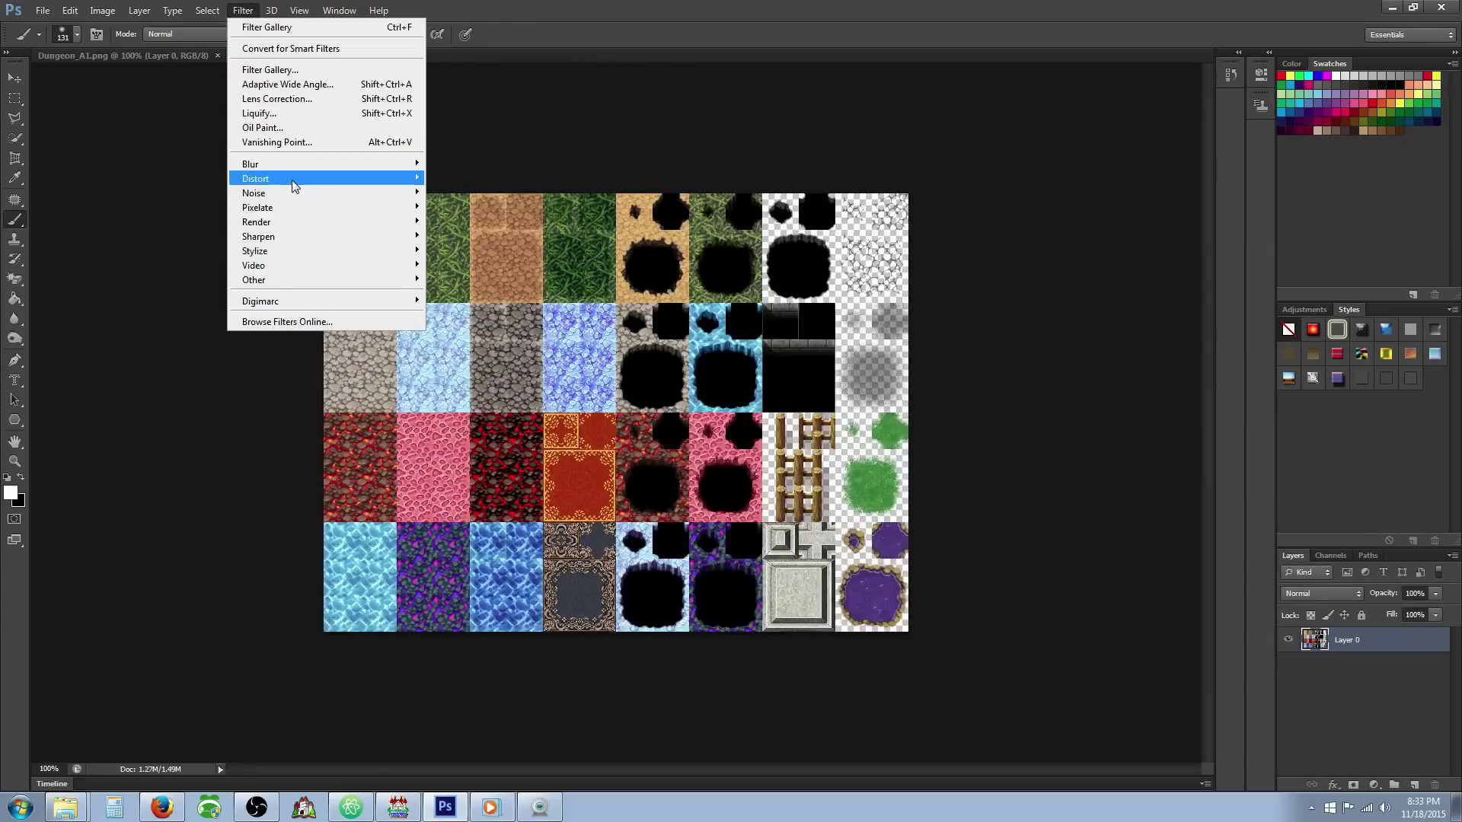
click(309, 70)
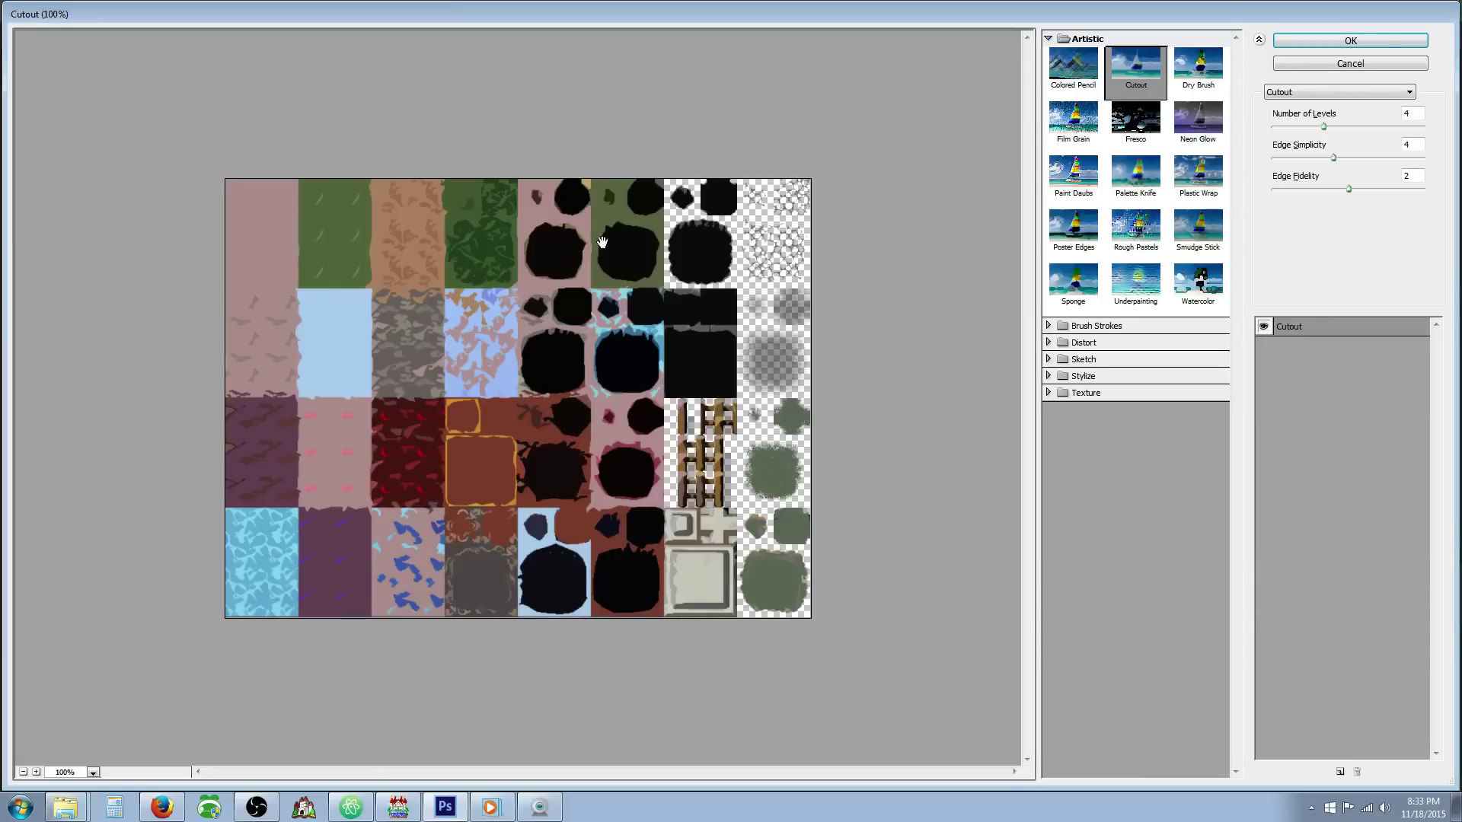
click(1315, 38)
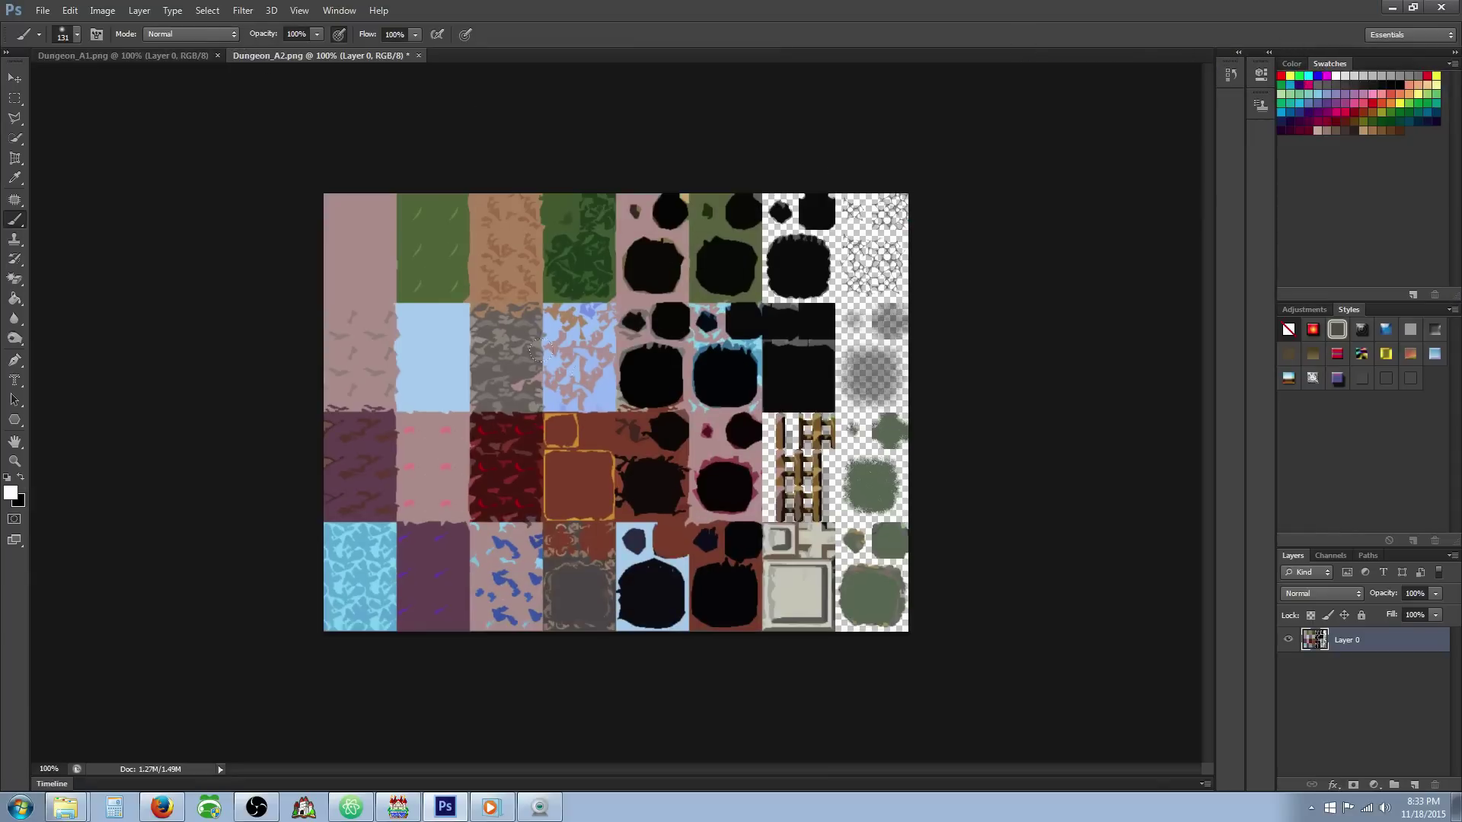
click(418, 55)
- Save Dungeon_A2 as Dungeon_A2_cutout.png, then close the original without saving
click(243, 10)
click(43, 10)
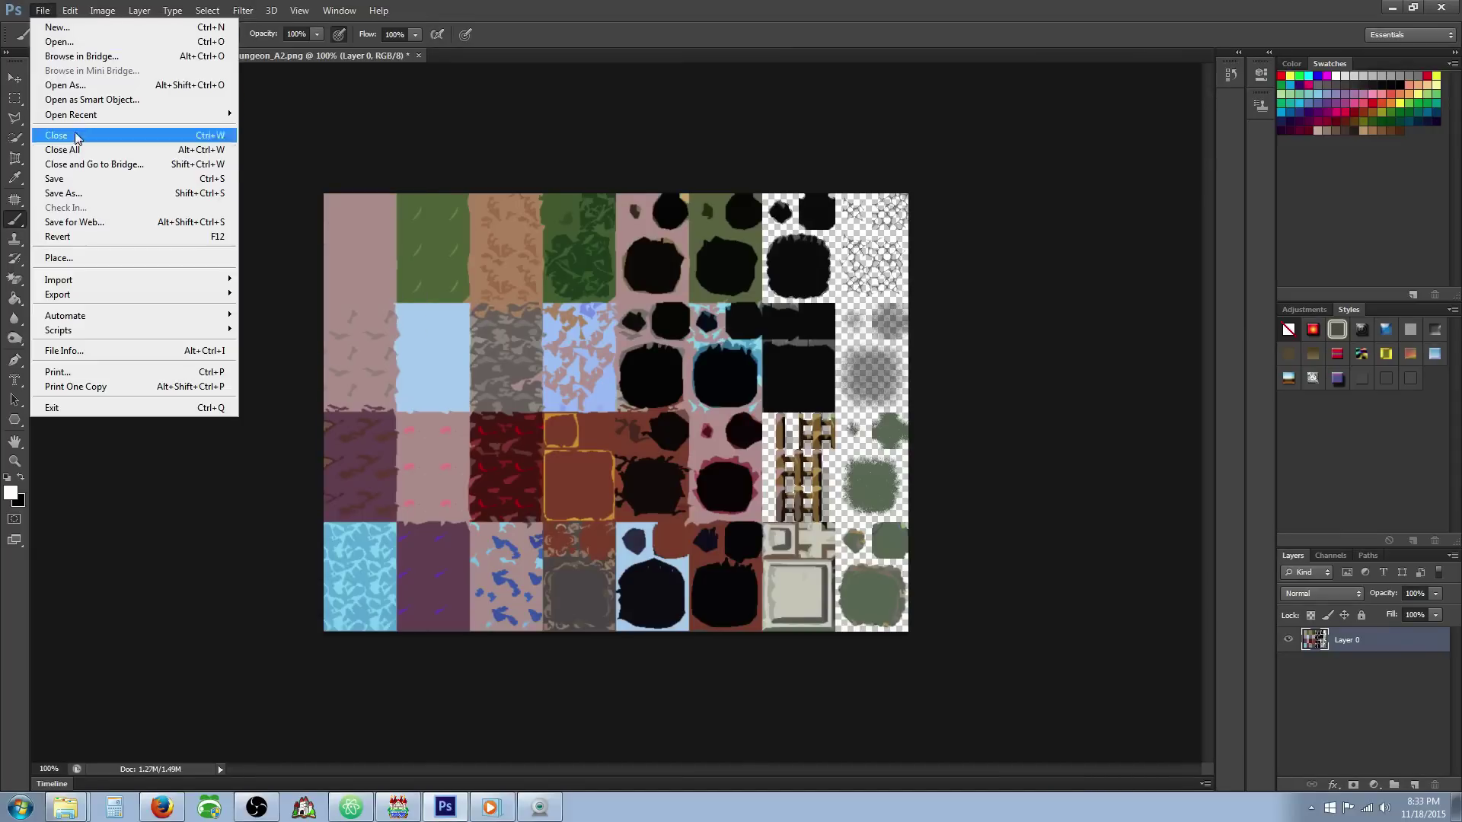
click(91, 194)
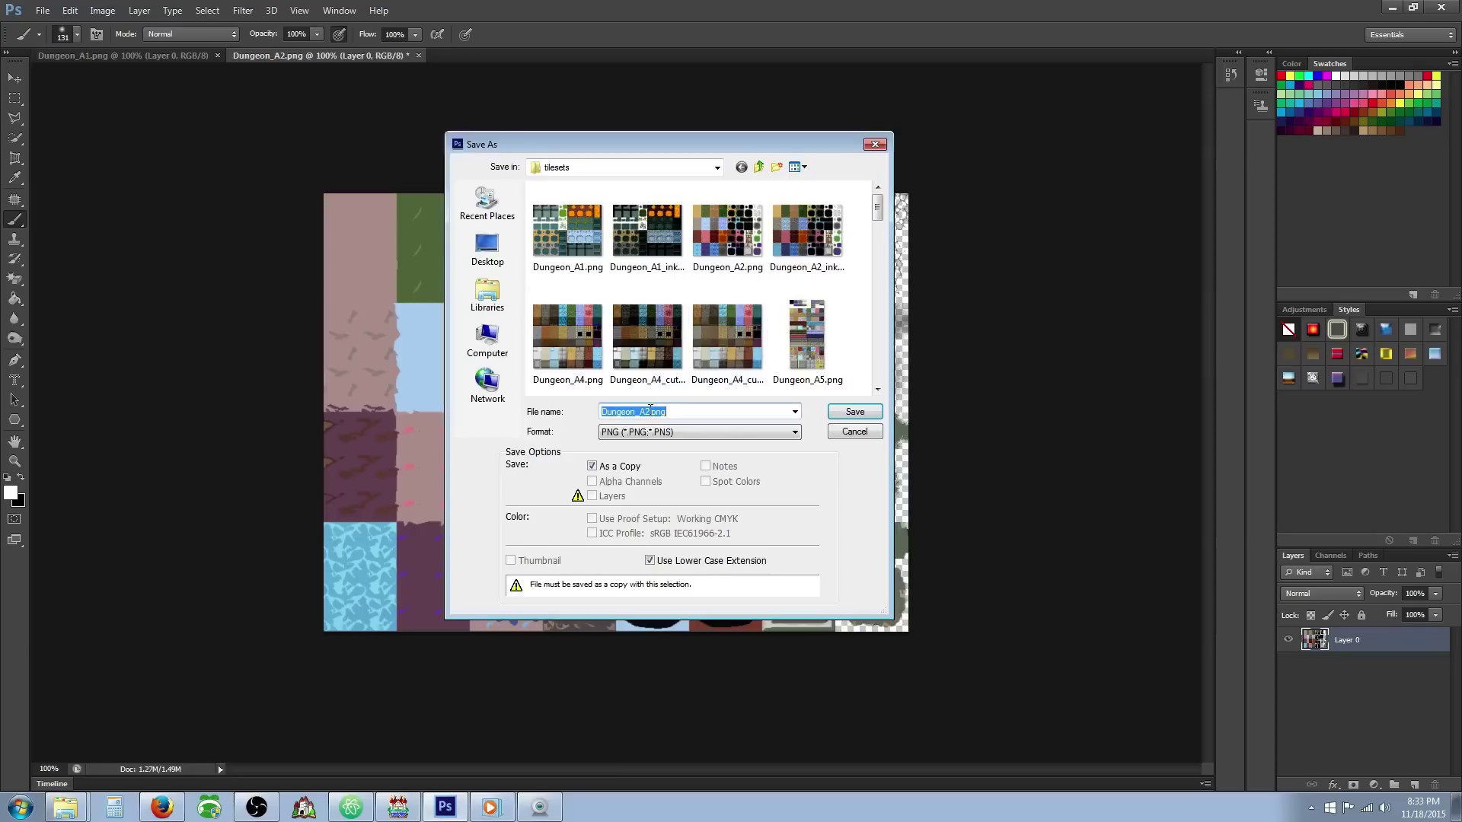
click(647, 411)
text(_cutout)
click(854, 412)
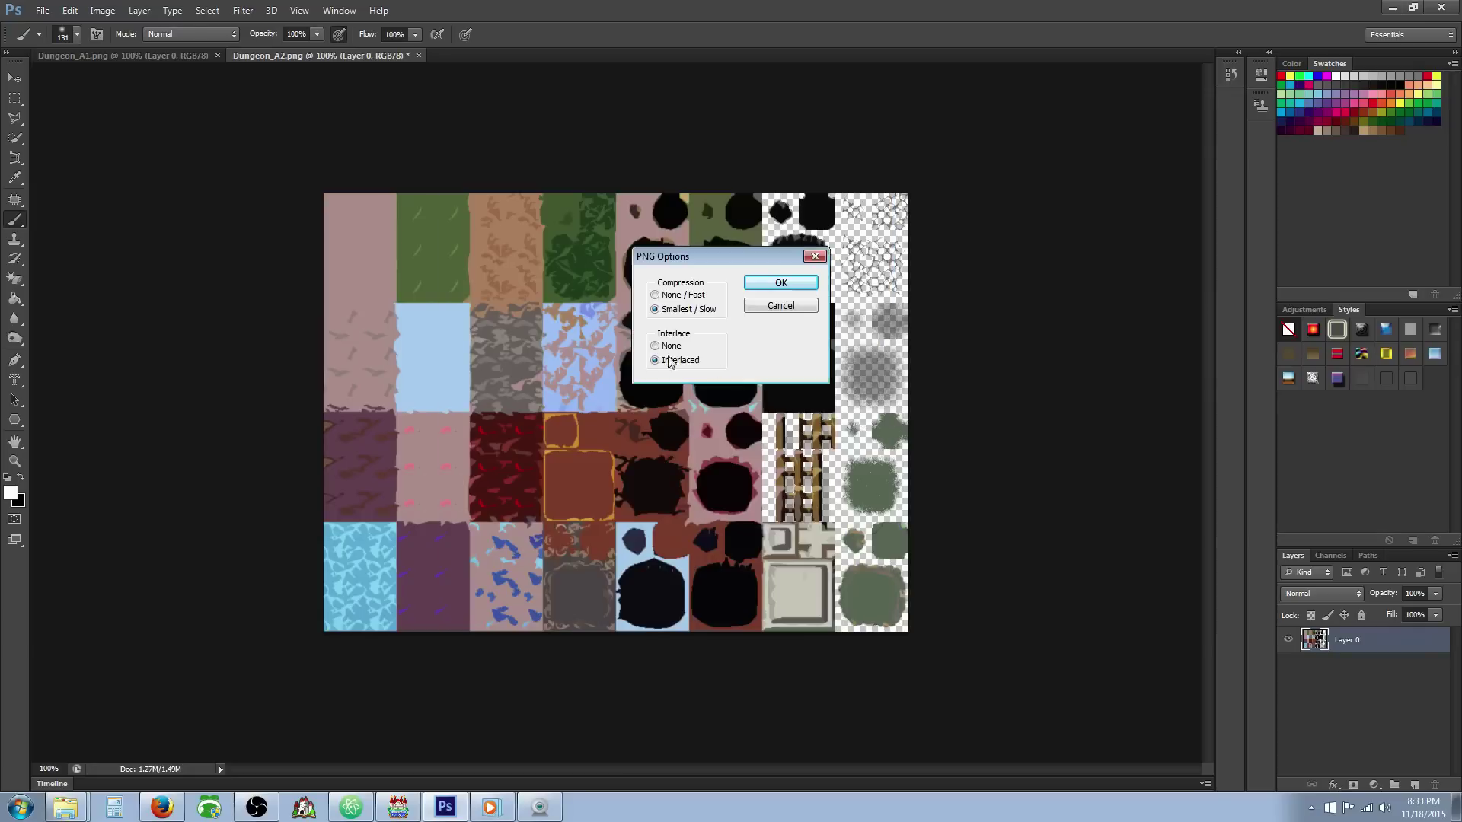
click(784, 284)
click(418, 56)
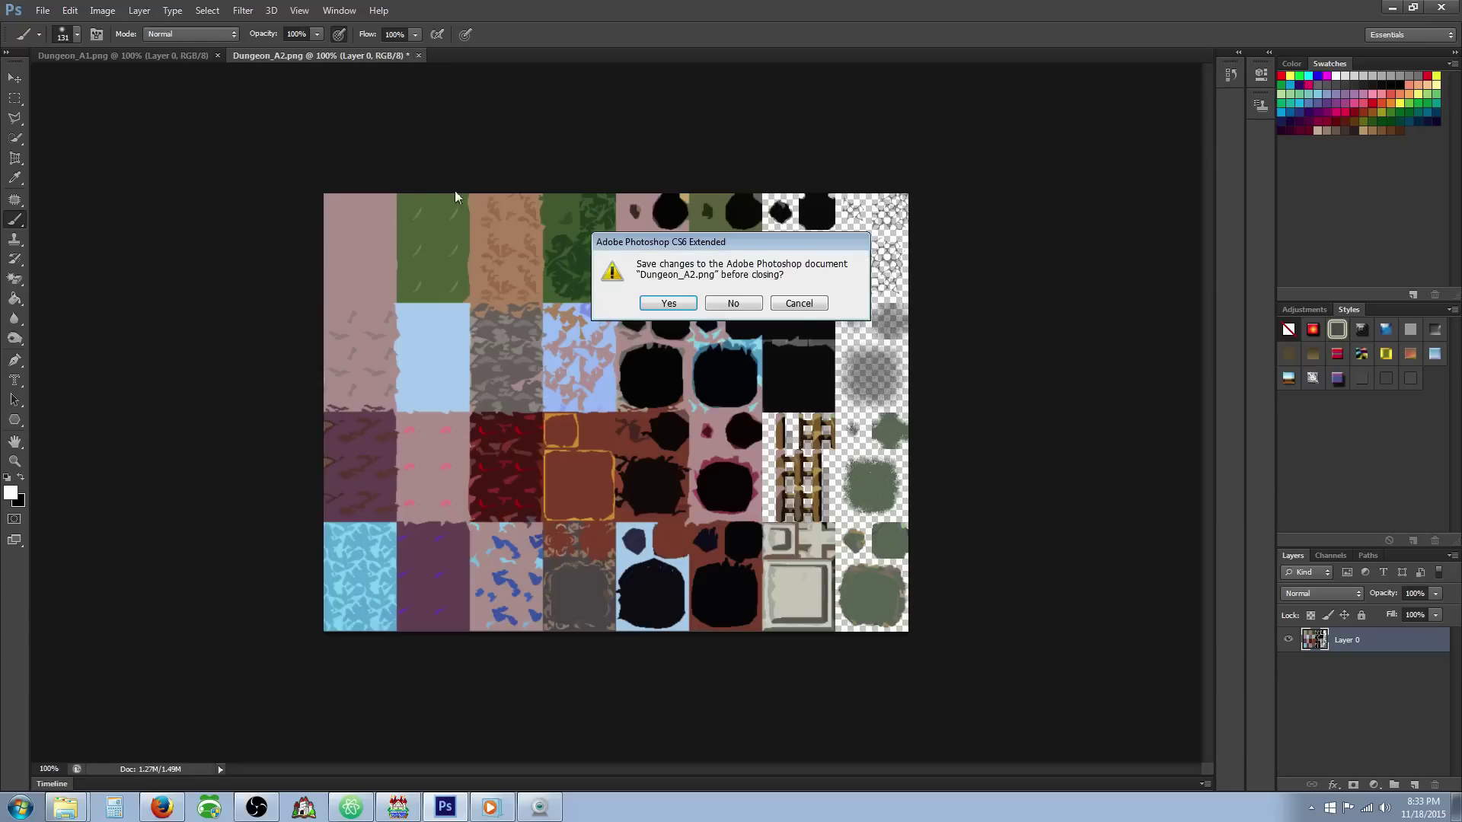
click(746, 306)
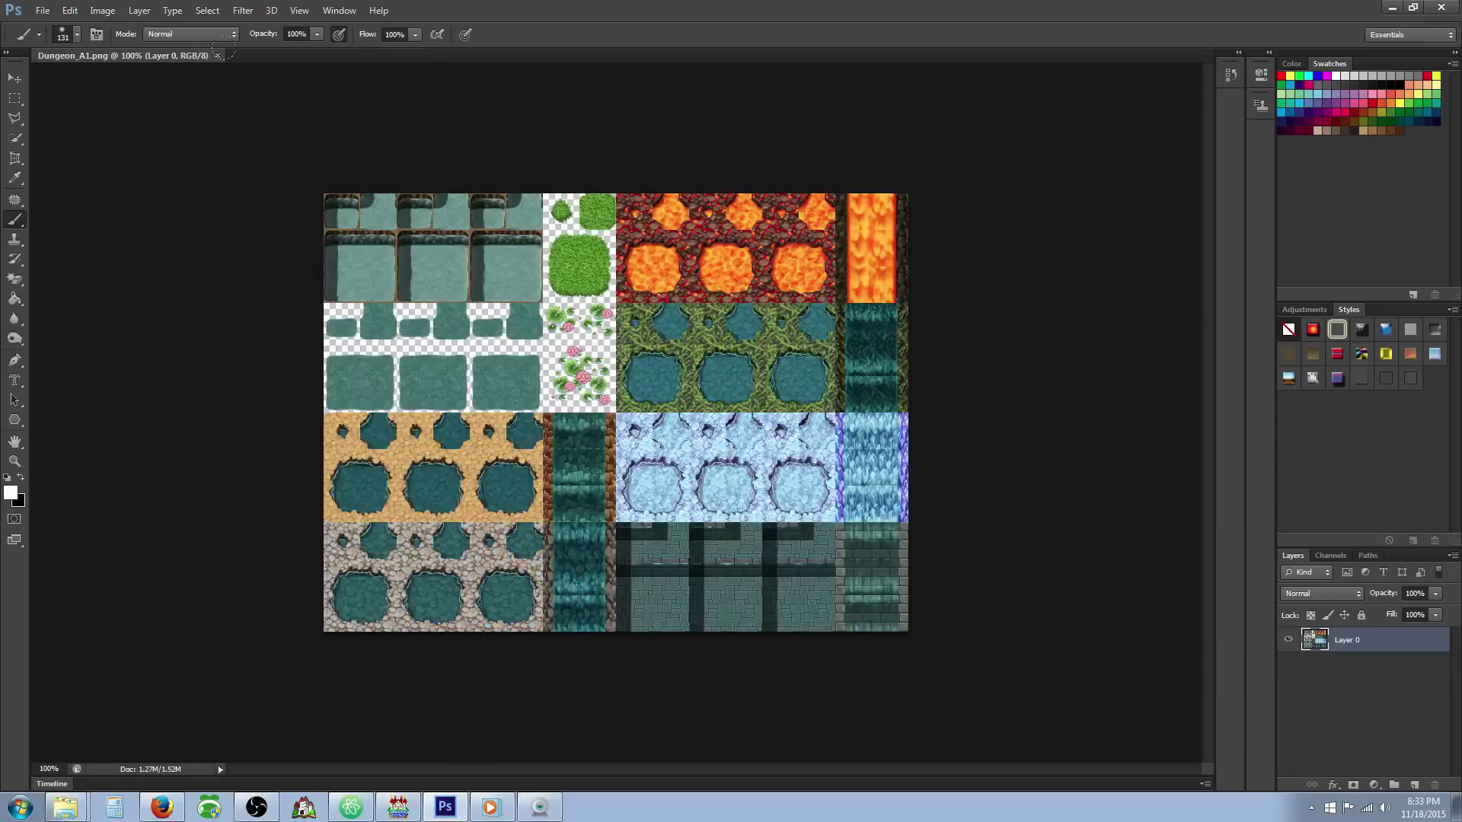
- Apply the Cutout filter from the Filter Gallery to Dungeon_A1
click(244, 11)
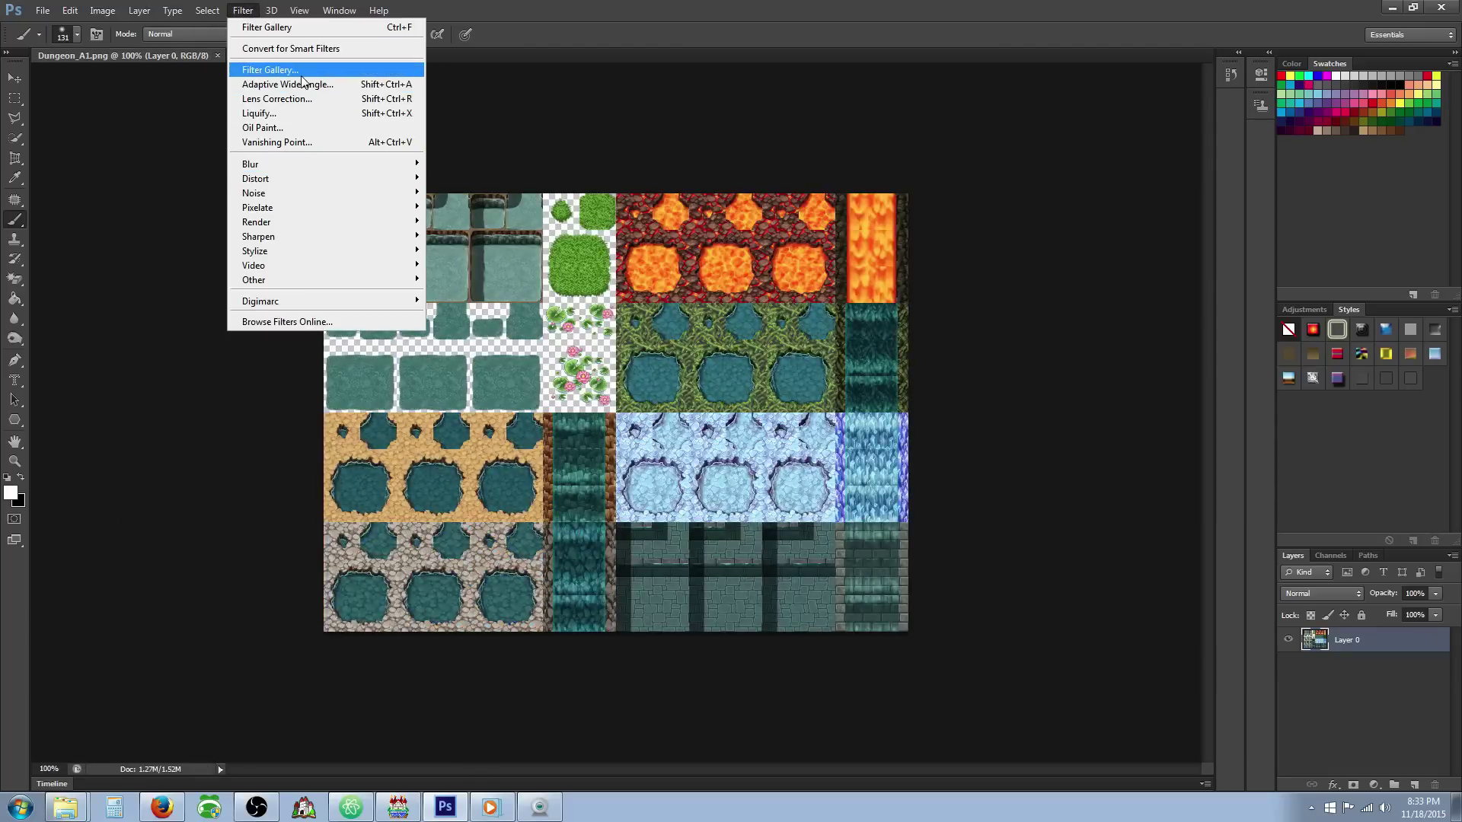
click(259, 70)
key(Return)
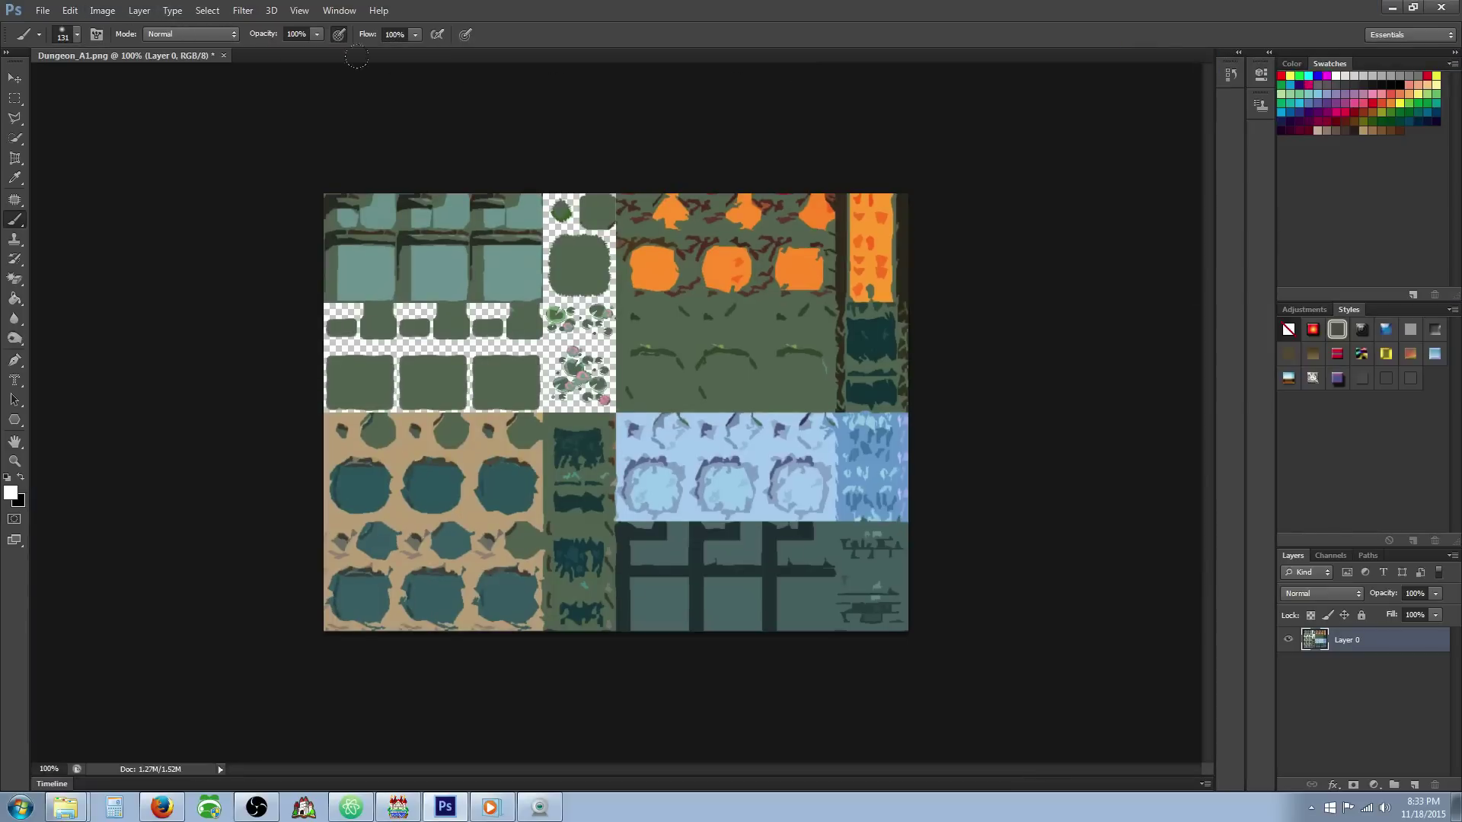
- Save Dungeon_A1's cutout copy as PNG, close the original unsaved, and minimize Photoshop
click(43, 11)
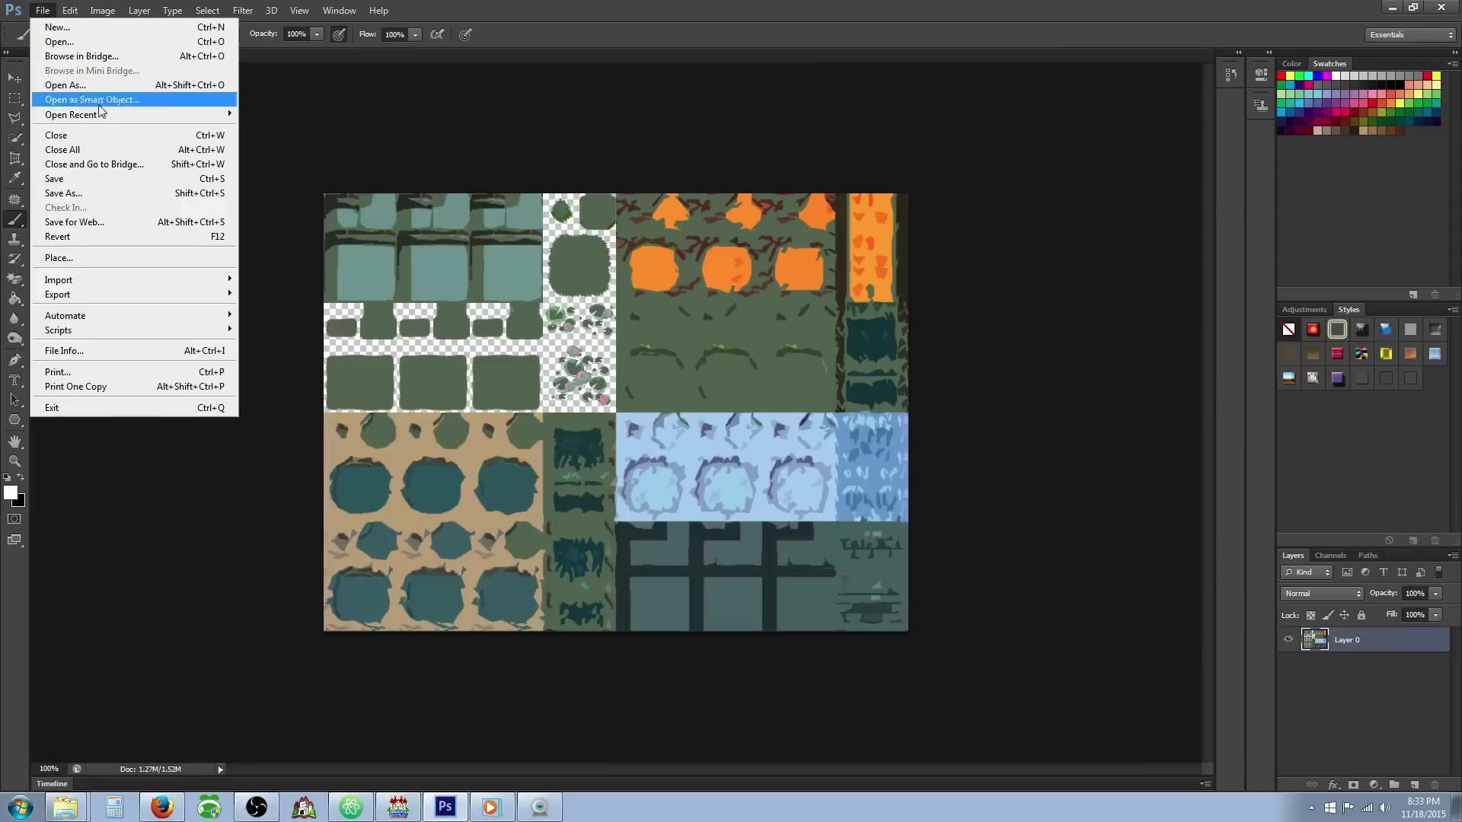
click(114, 193)
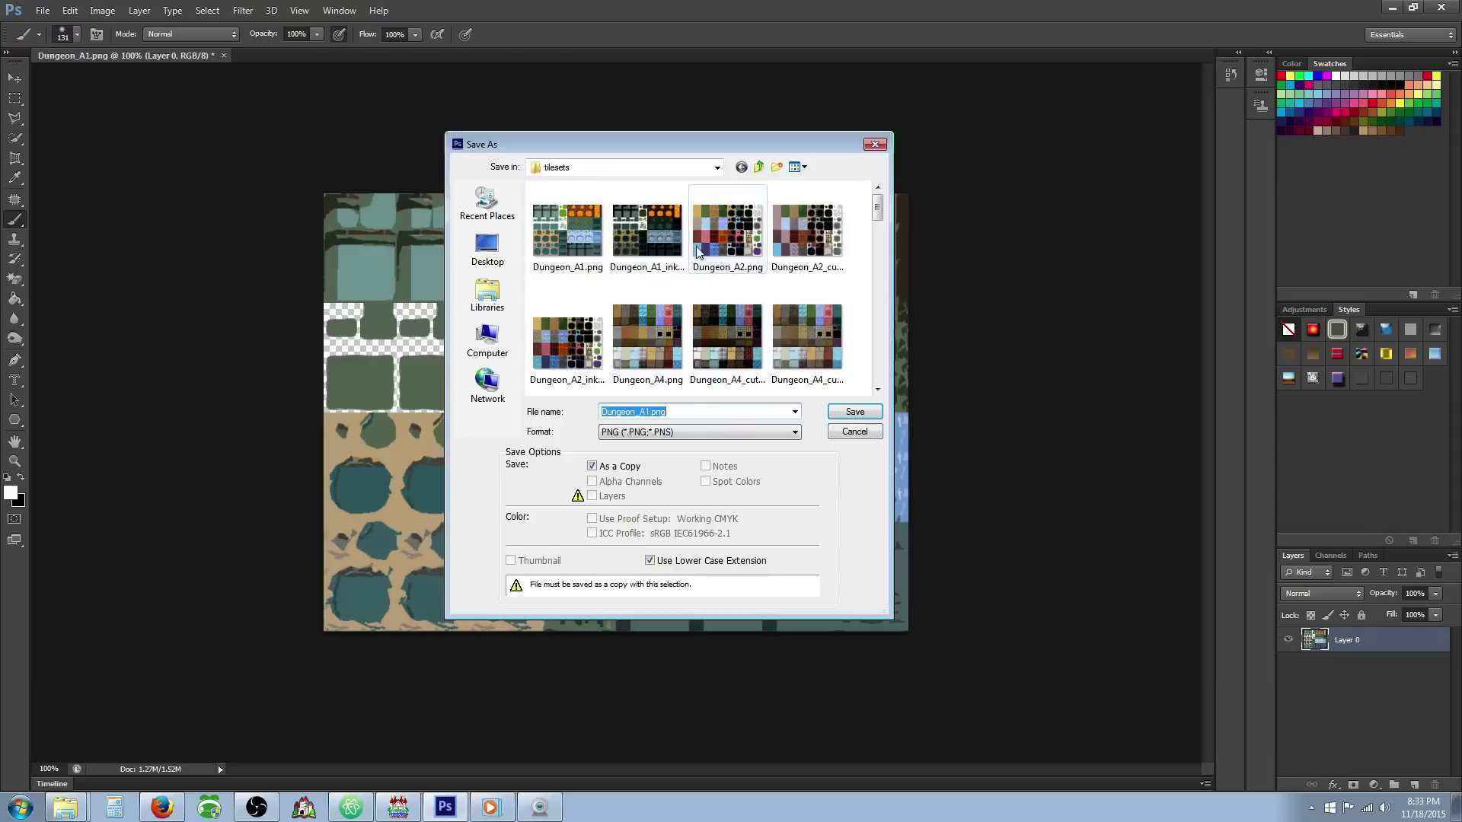
click(642, 412)
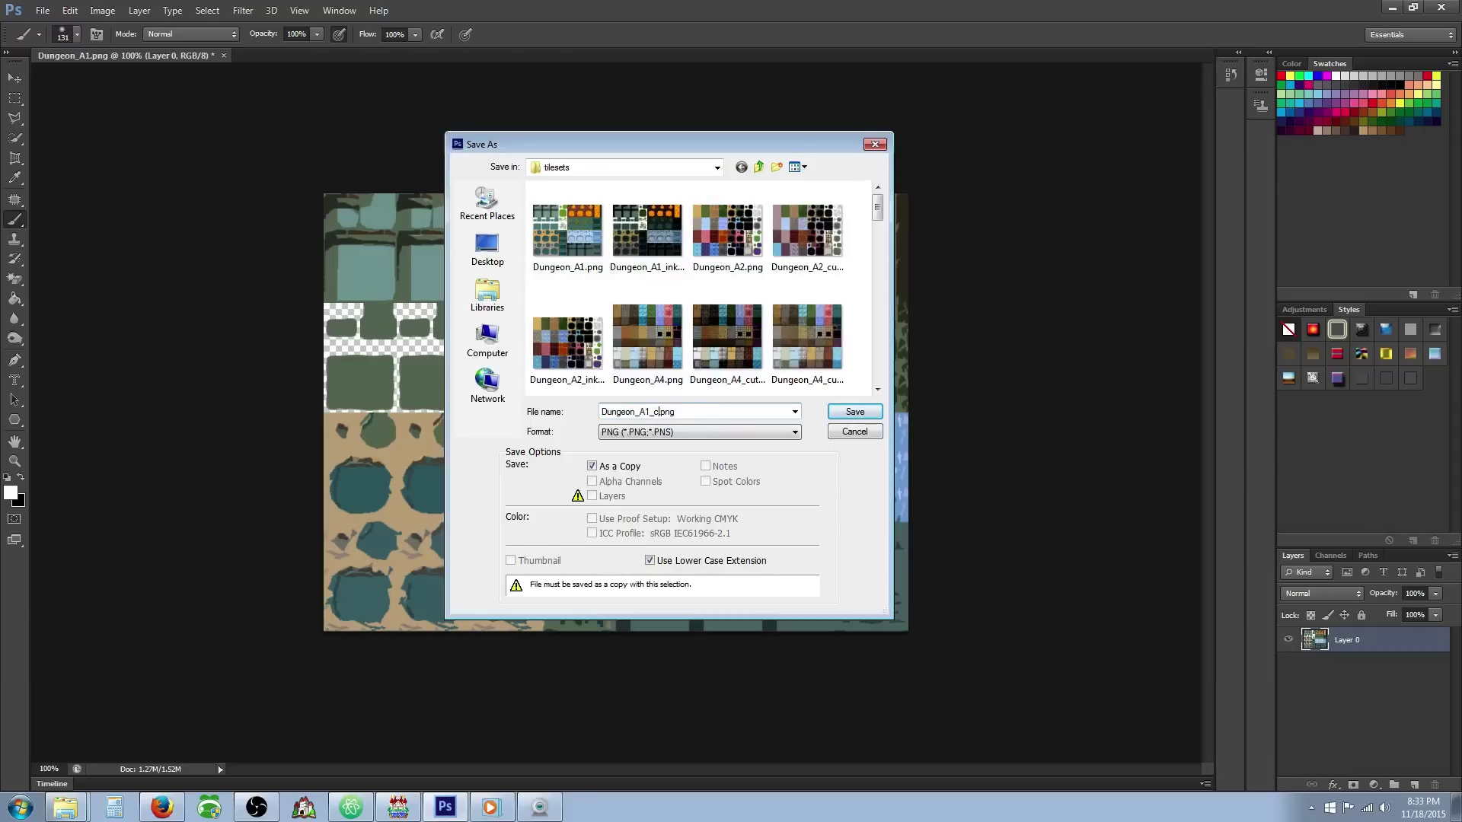
click(849, 411)
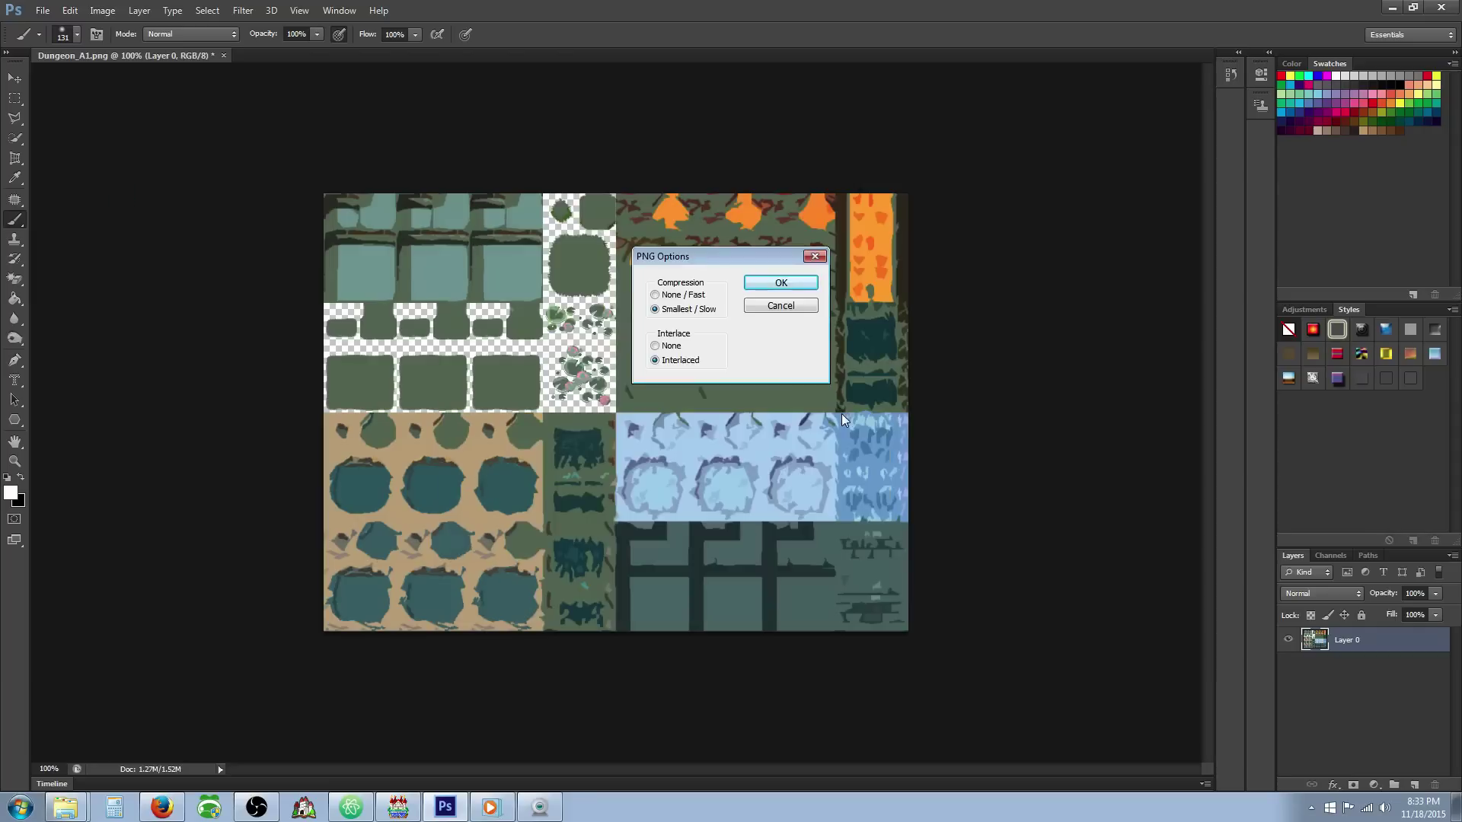
click(781, 282)
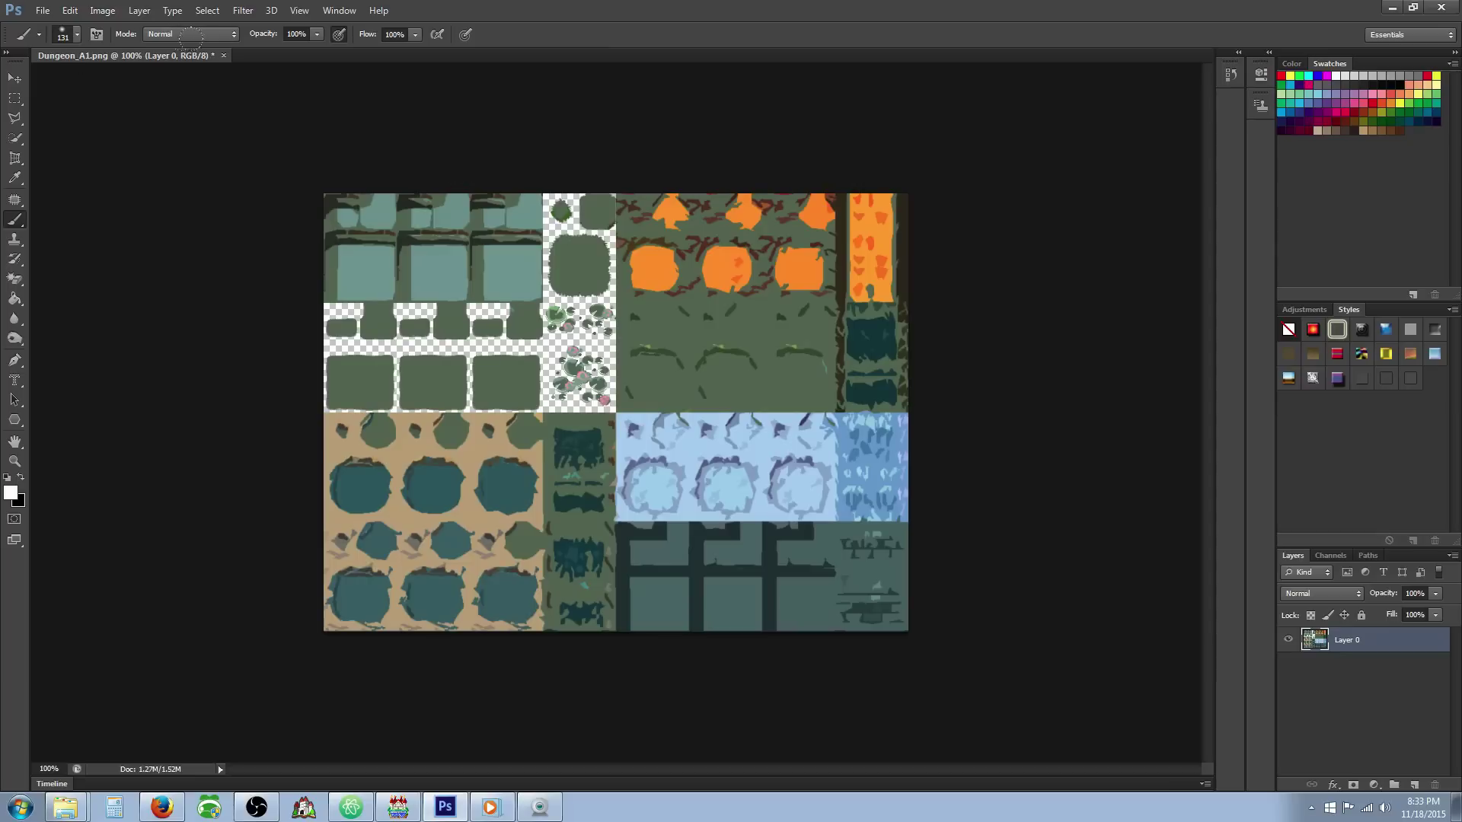
click(223, 55)
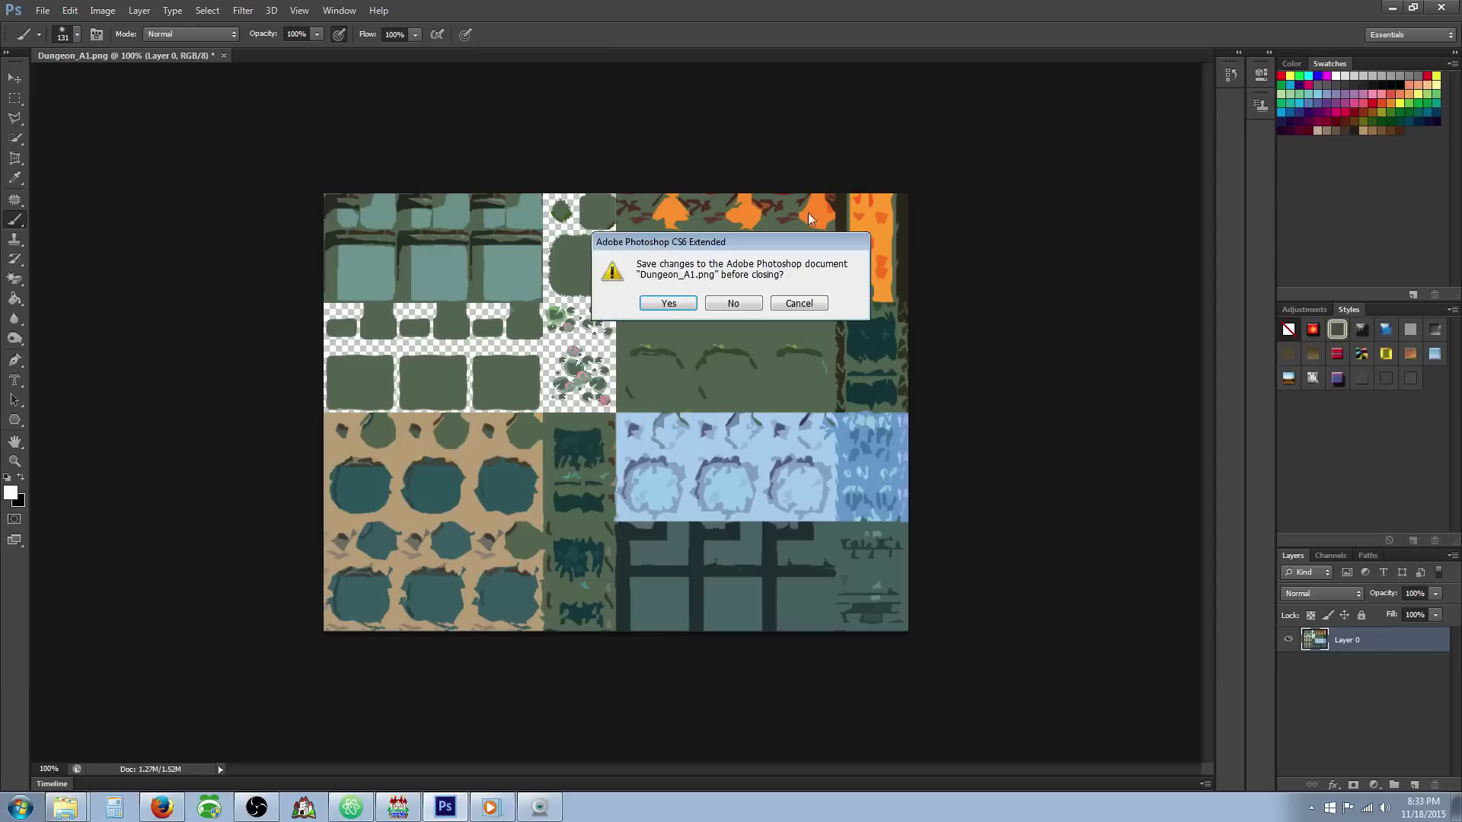
click(733, 305)
click(1392, 8)
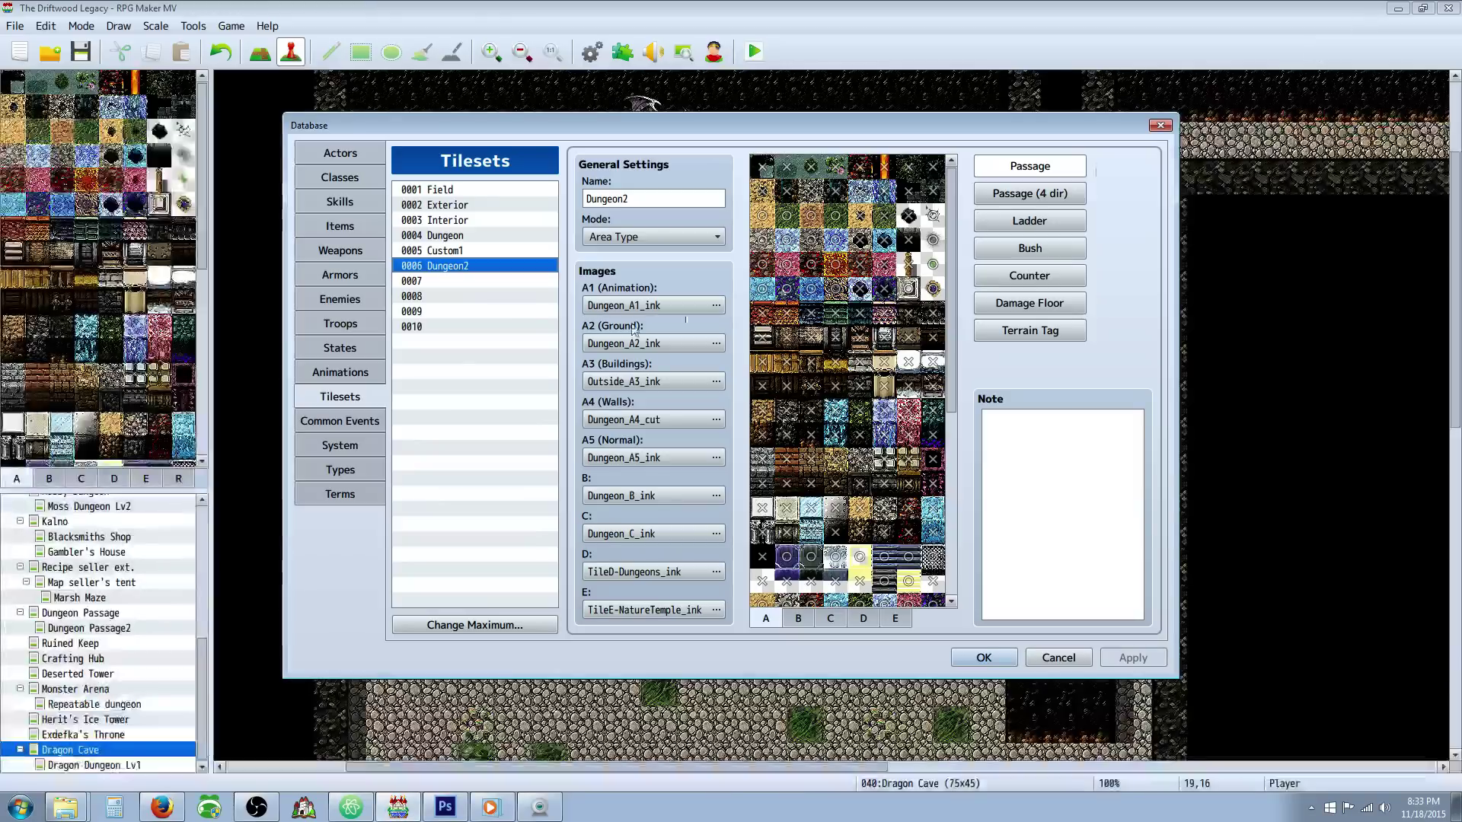
- Copy the 0004 Dungeon tileset and paste it into the empty slot 0007
click(455, 236)
right_click(455, 239)
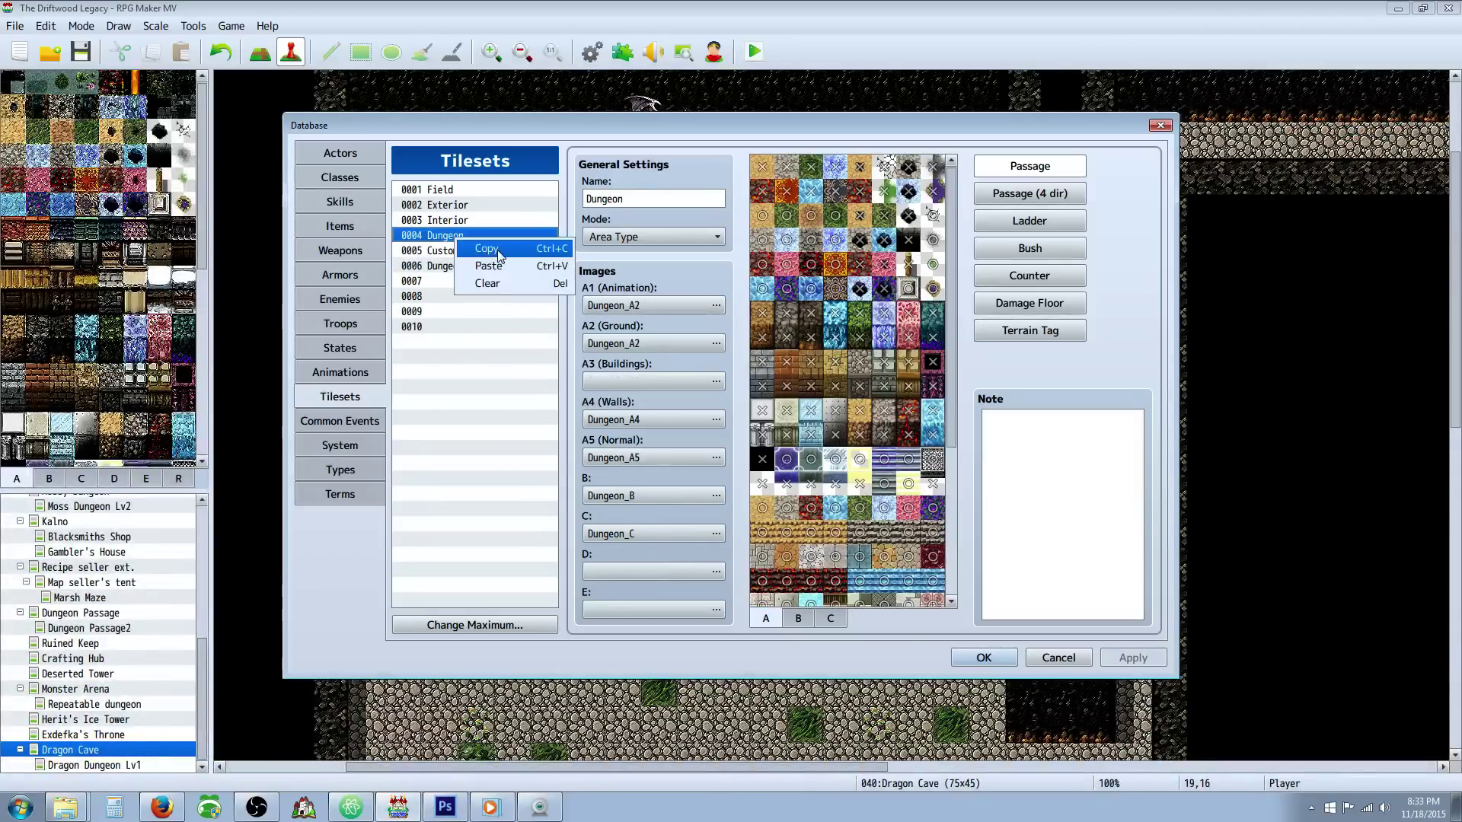
click(487, 248)
click(447, 281)
right_click(447, 281)
click(488, 302)
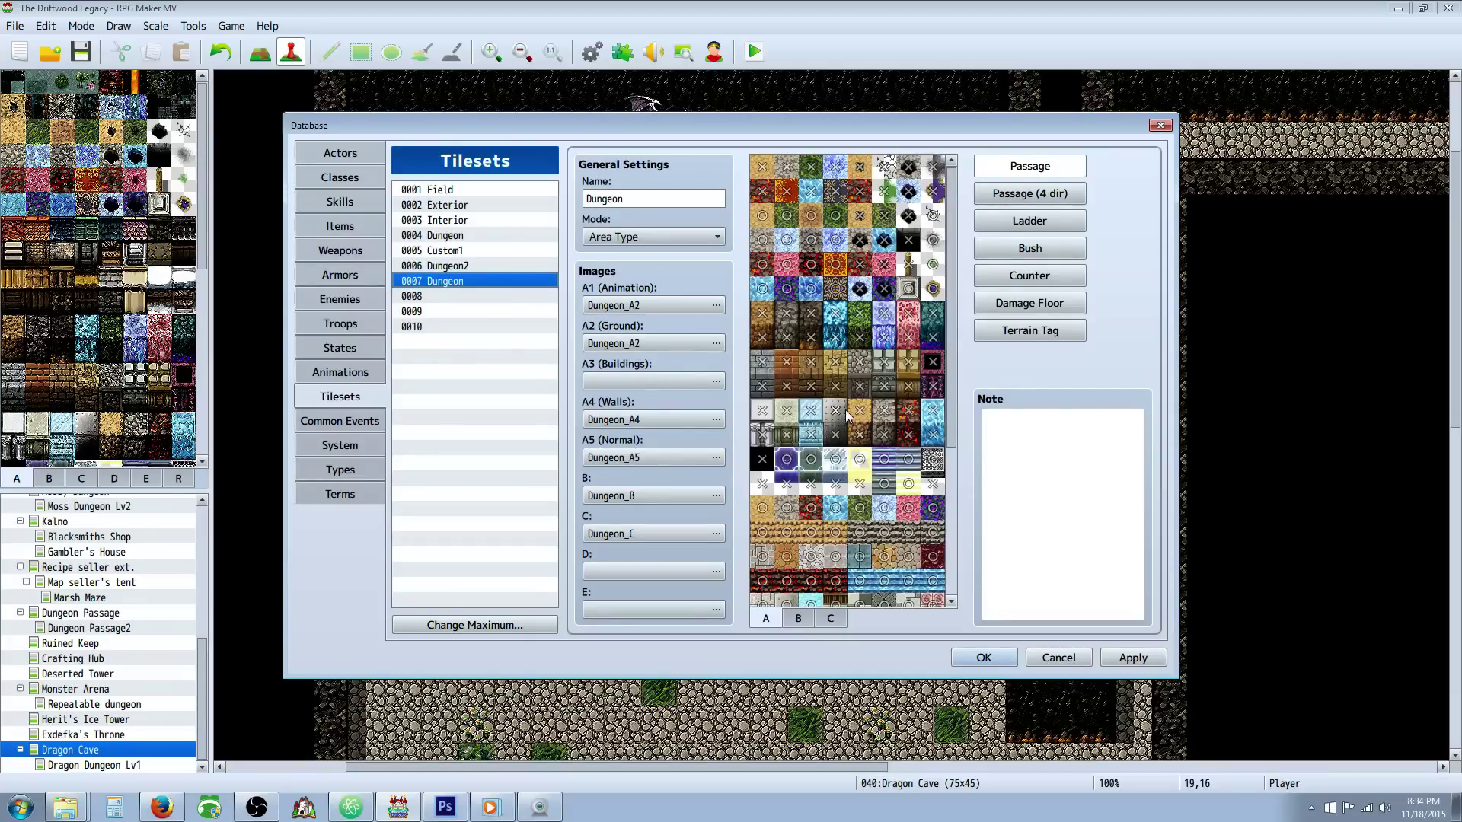
click(830, 619)
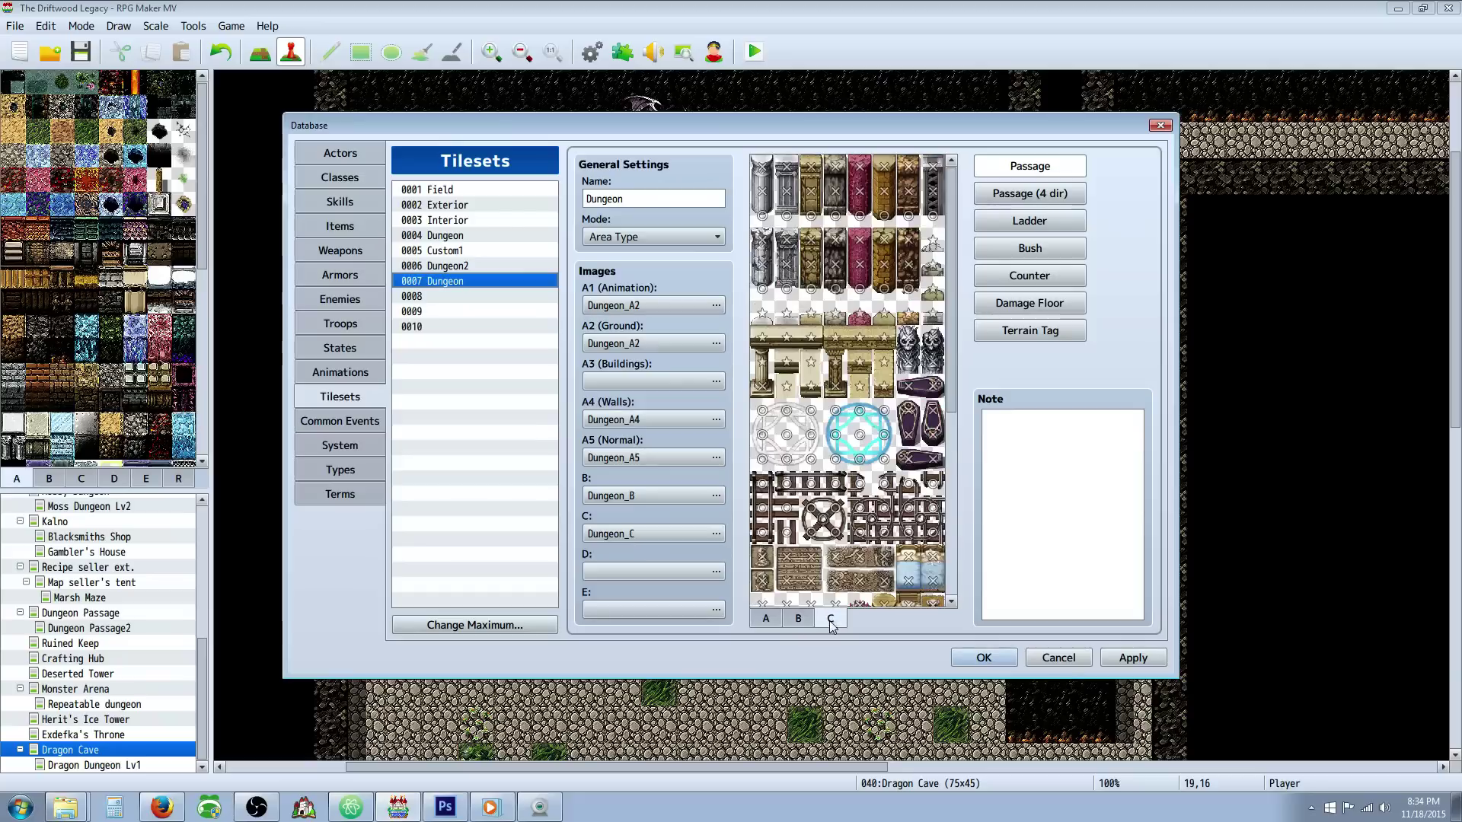
click(798, 618)
click(766, 619)
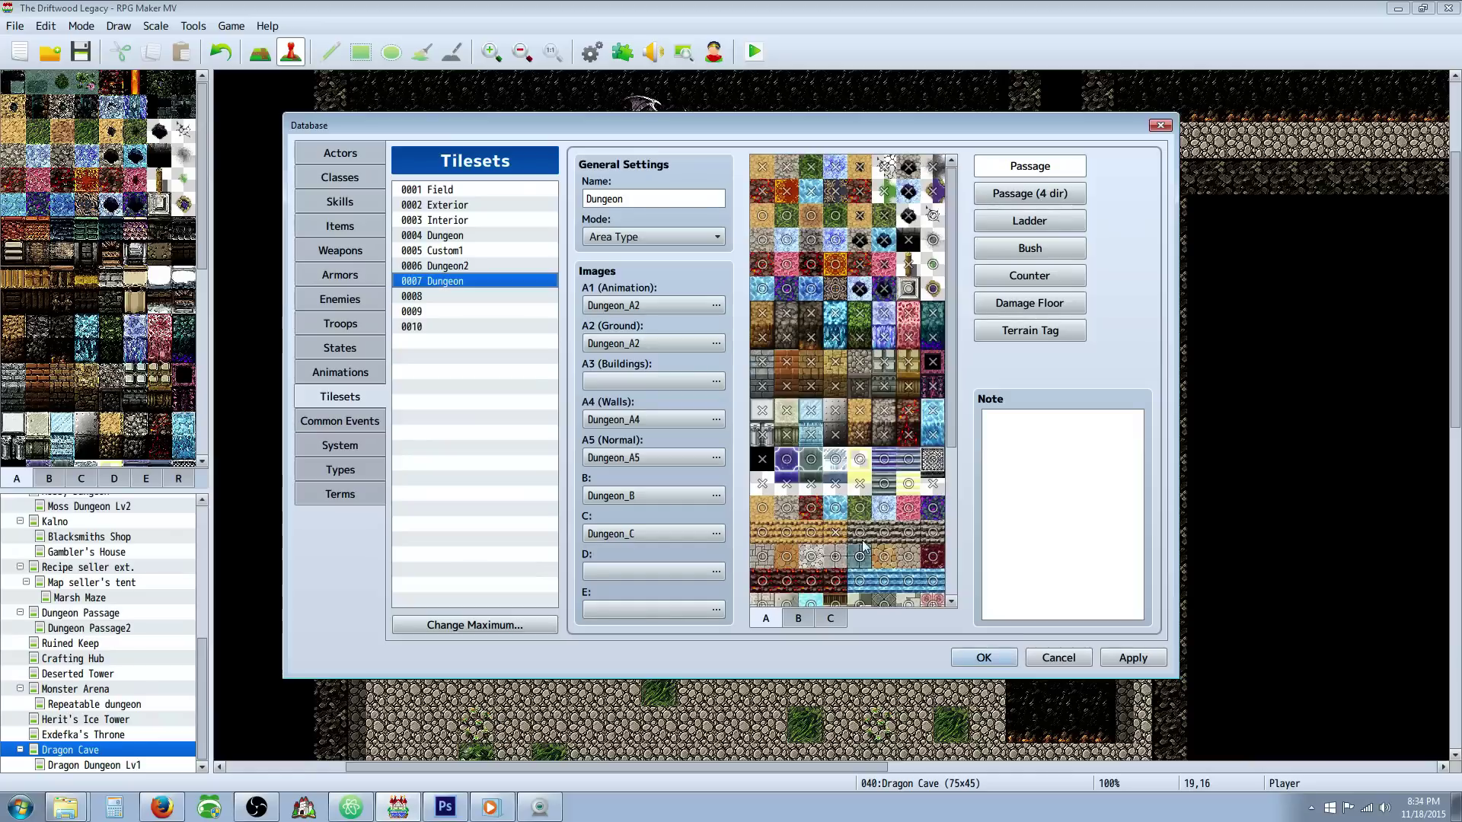
click(835, 531)
click(797, 620)
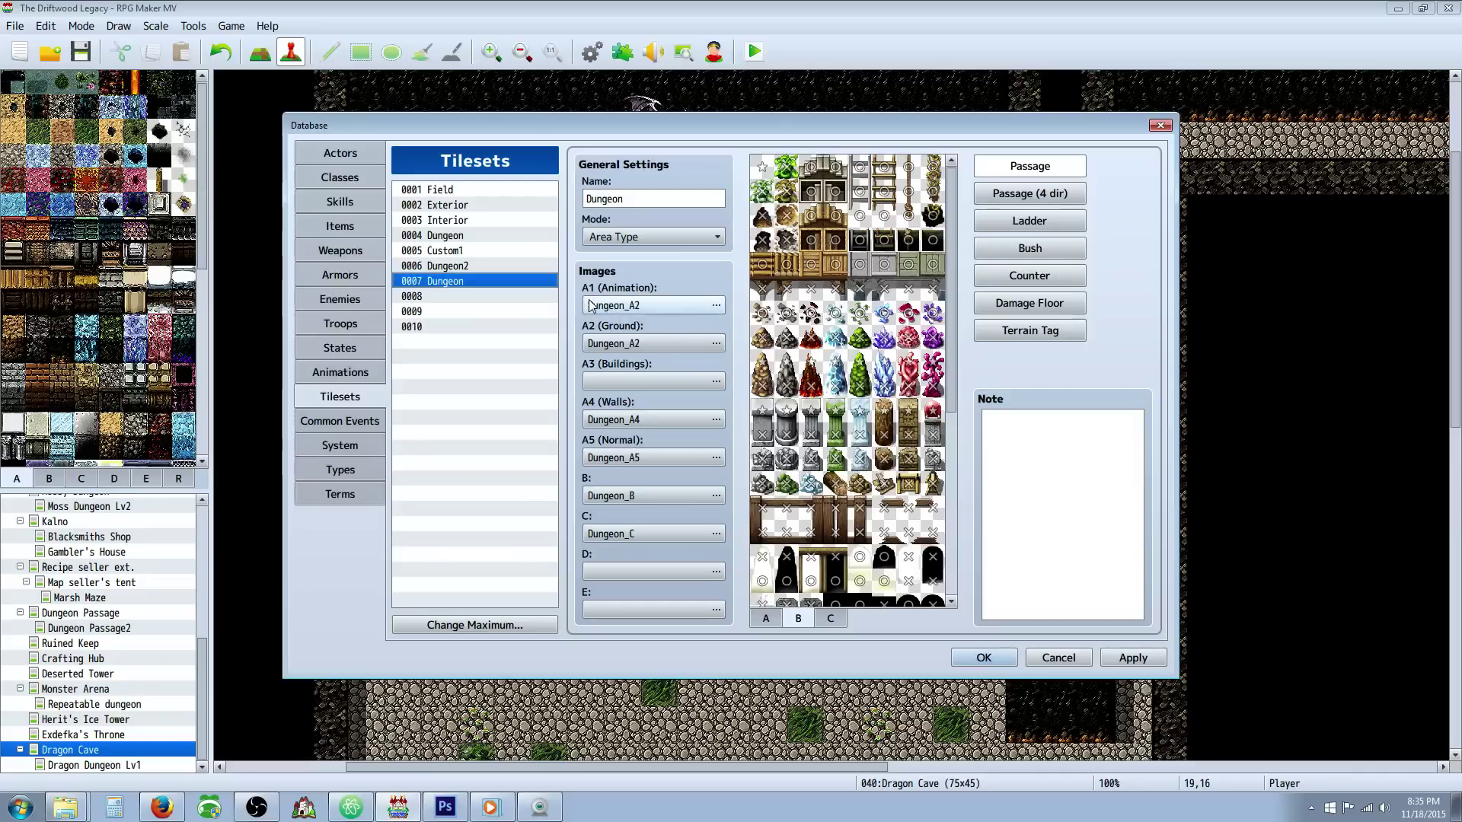
- Rename the tileset to Dungeon_cutout and set its A1 image to Dungeon_A1_cutout
click(717, 306)
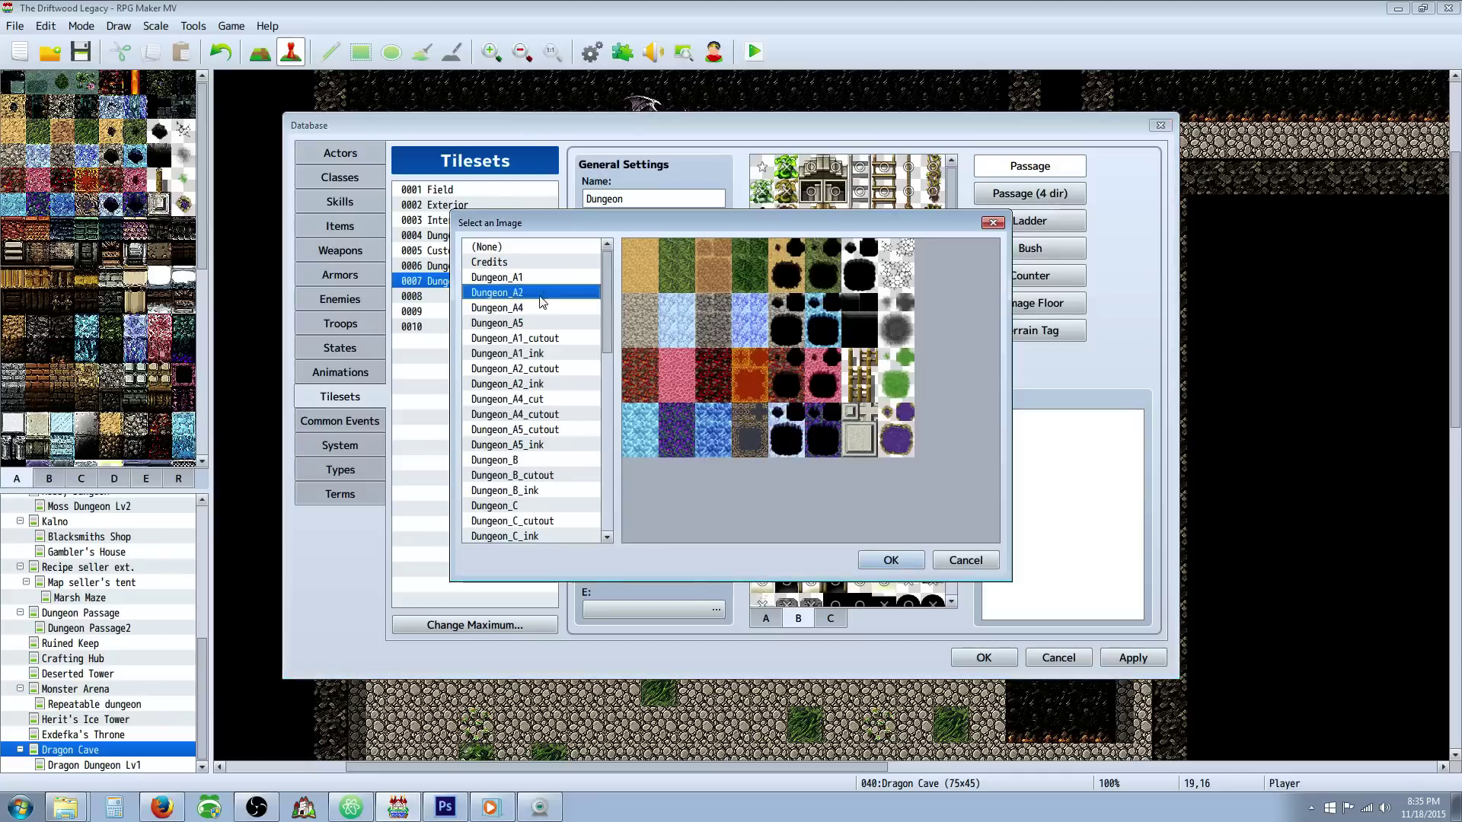
click(554, 370)
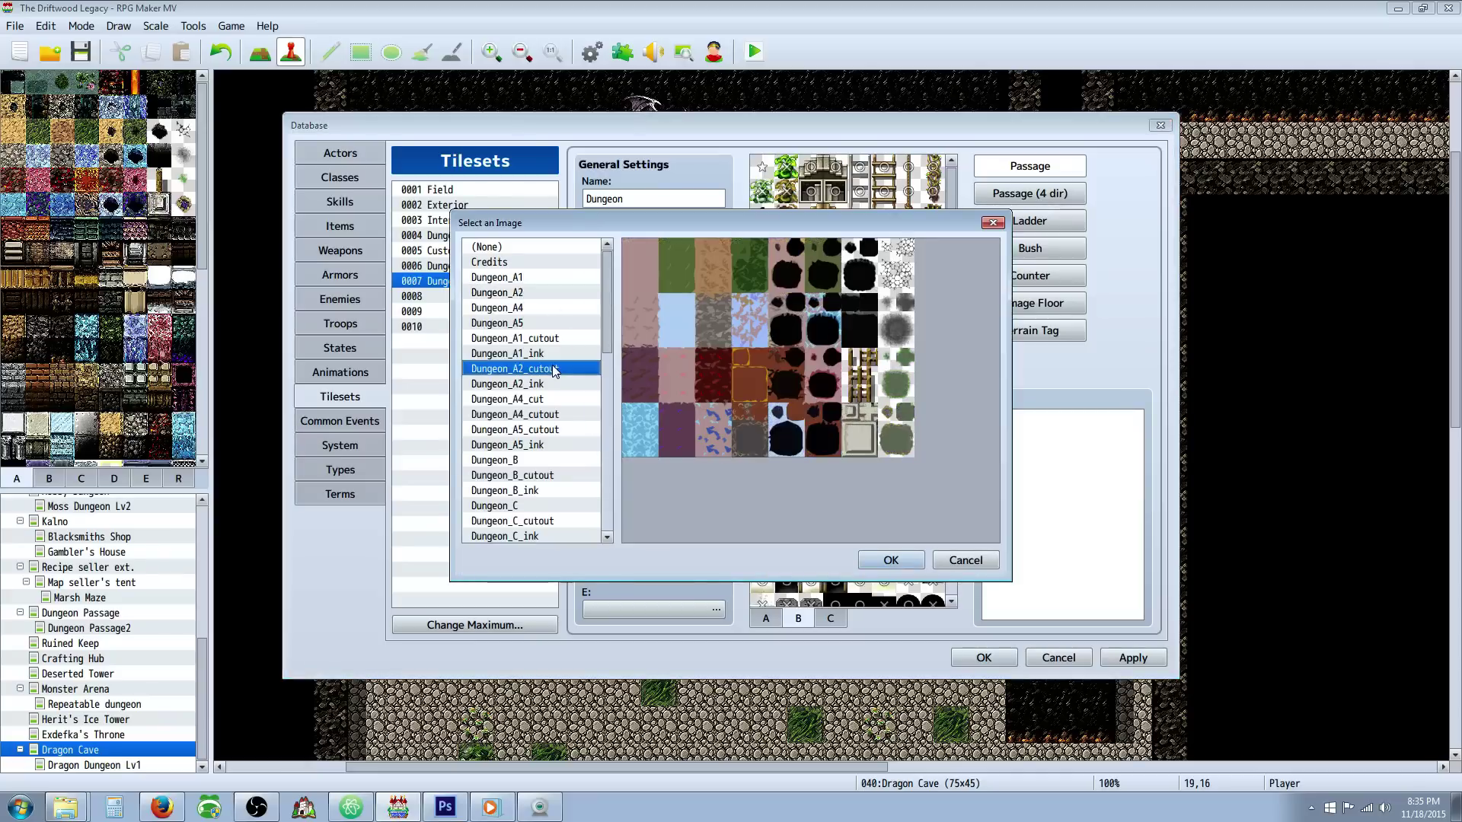
click(868, 559)
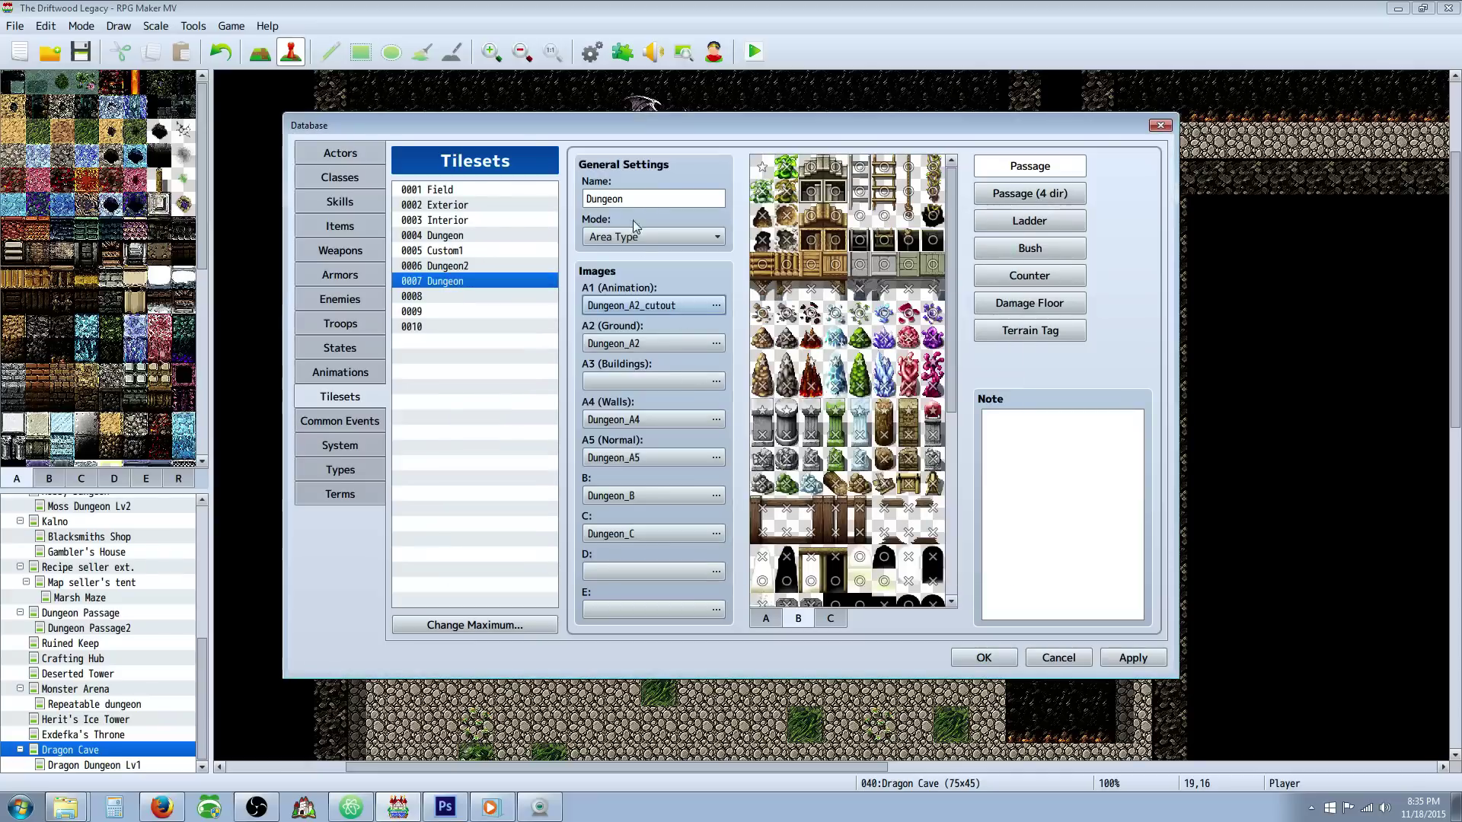
click(659, 197)
text(_cutout)
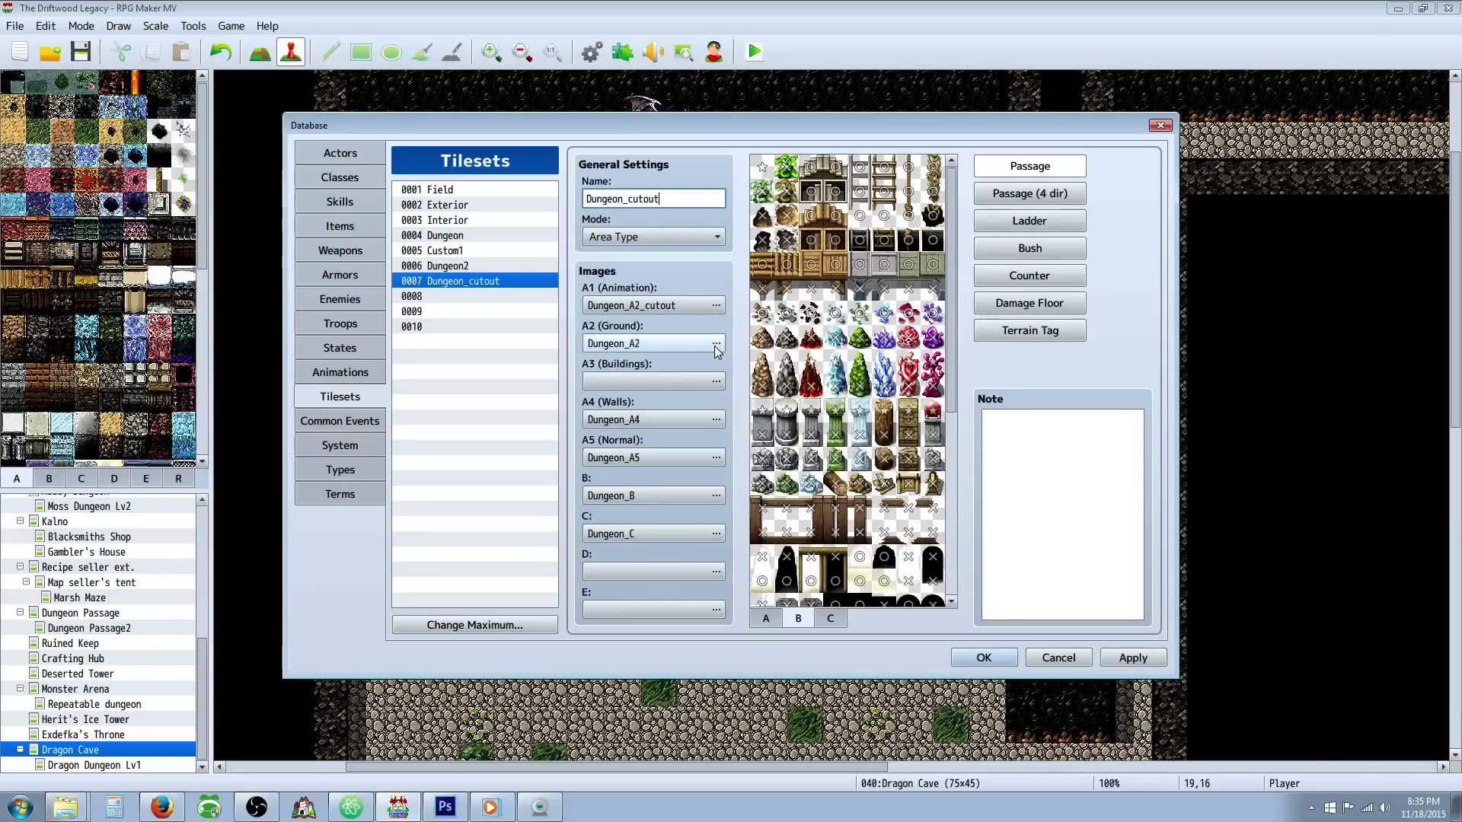
click(716, 304)
click(548, 324)
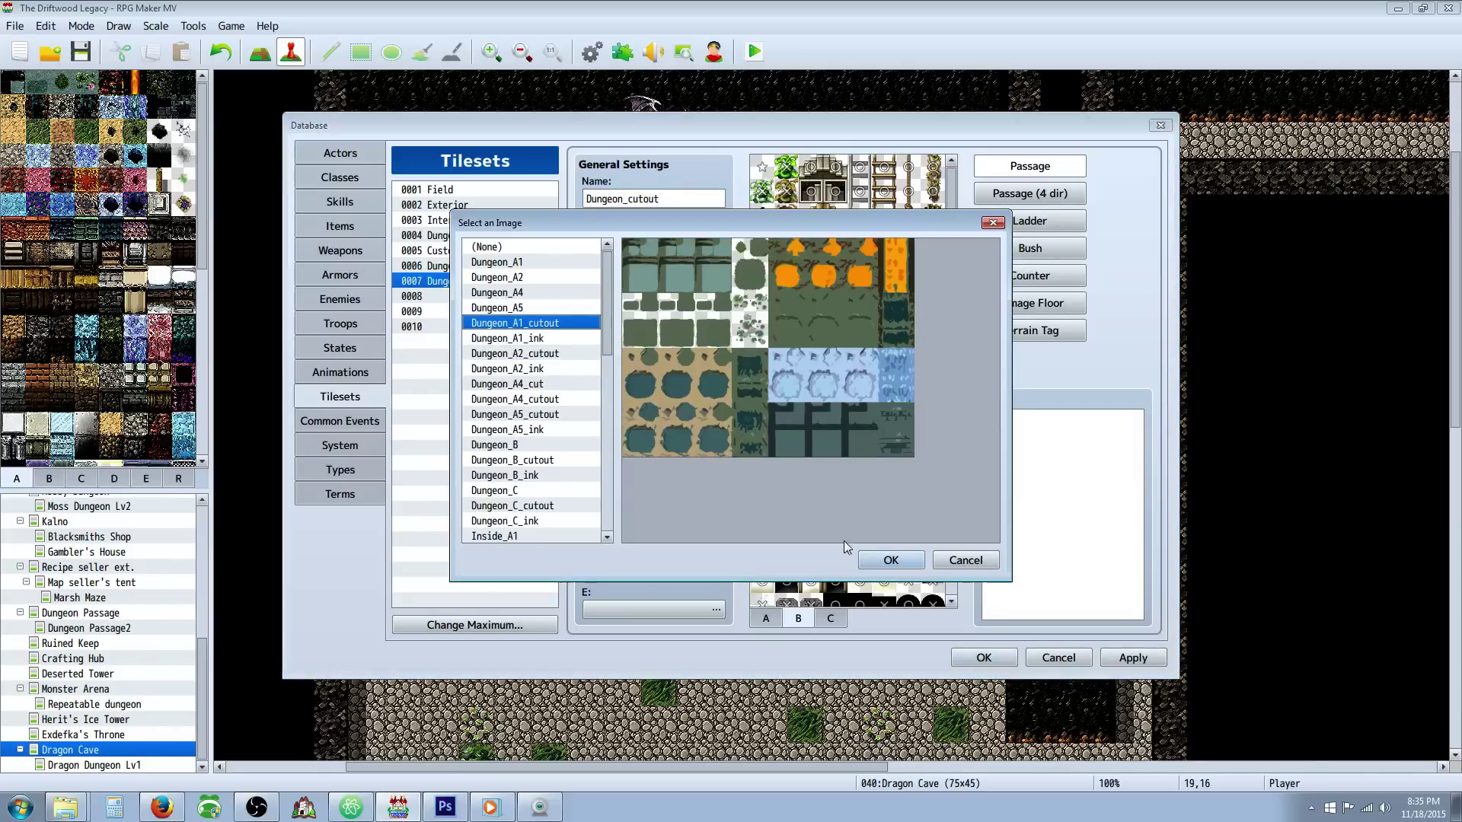
click(889, 560)
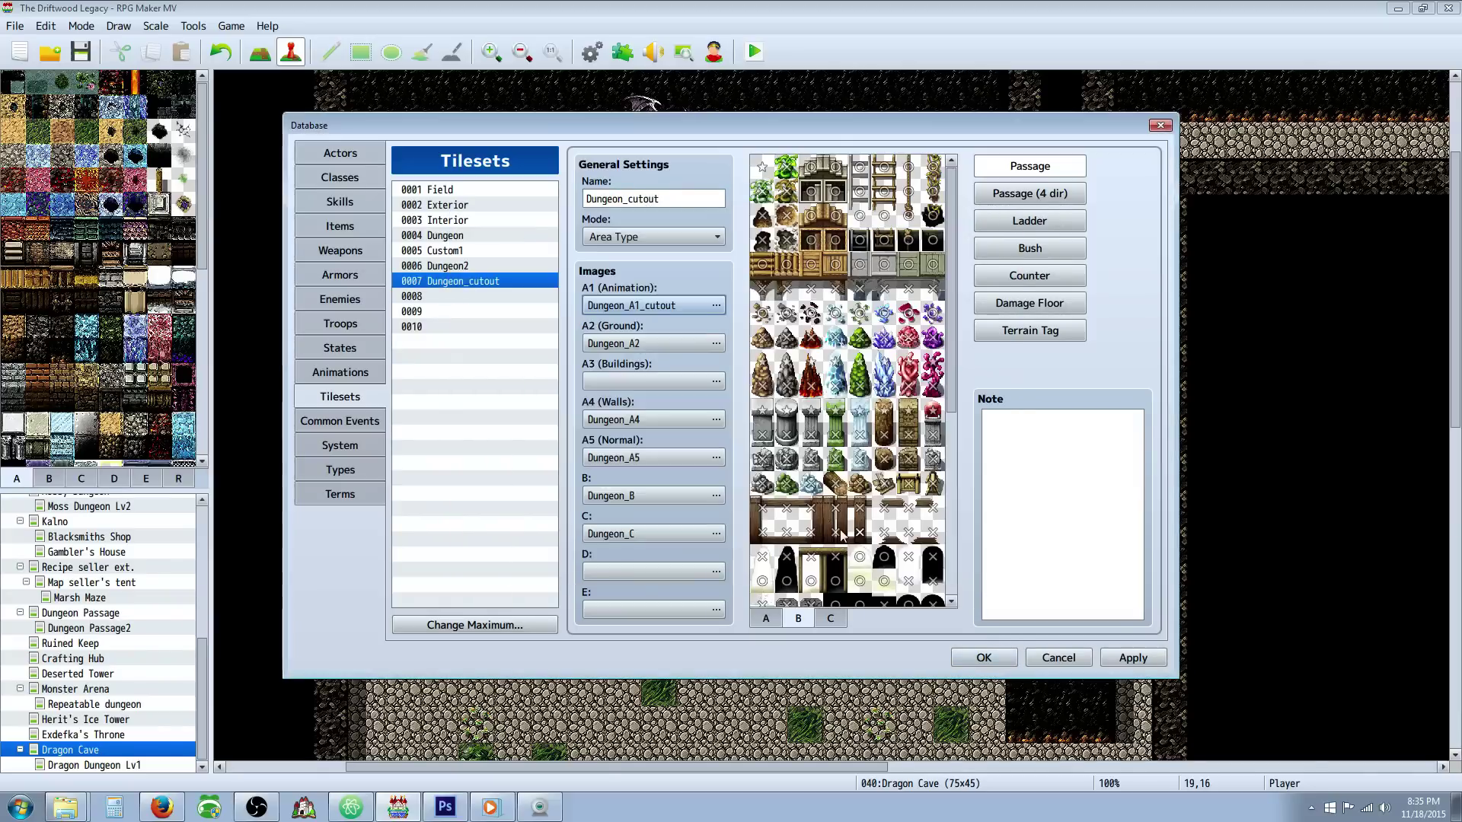
- Set A2 to Dungeon_A2_cutout and A3 to Outside_A3
click(717, 344)
click(518, 368)
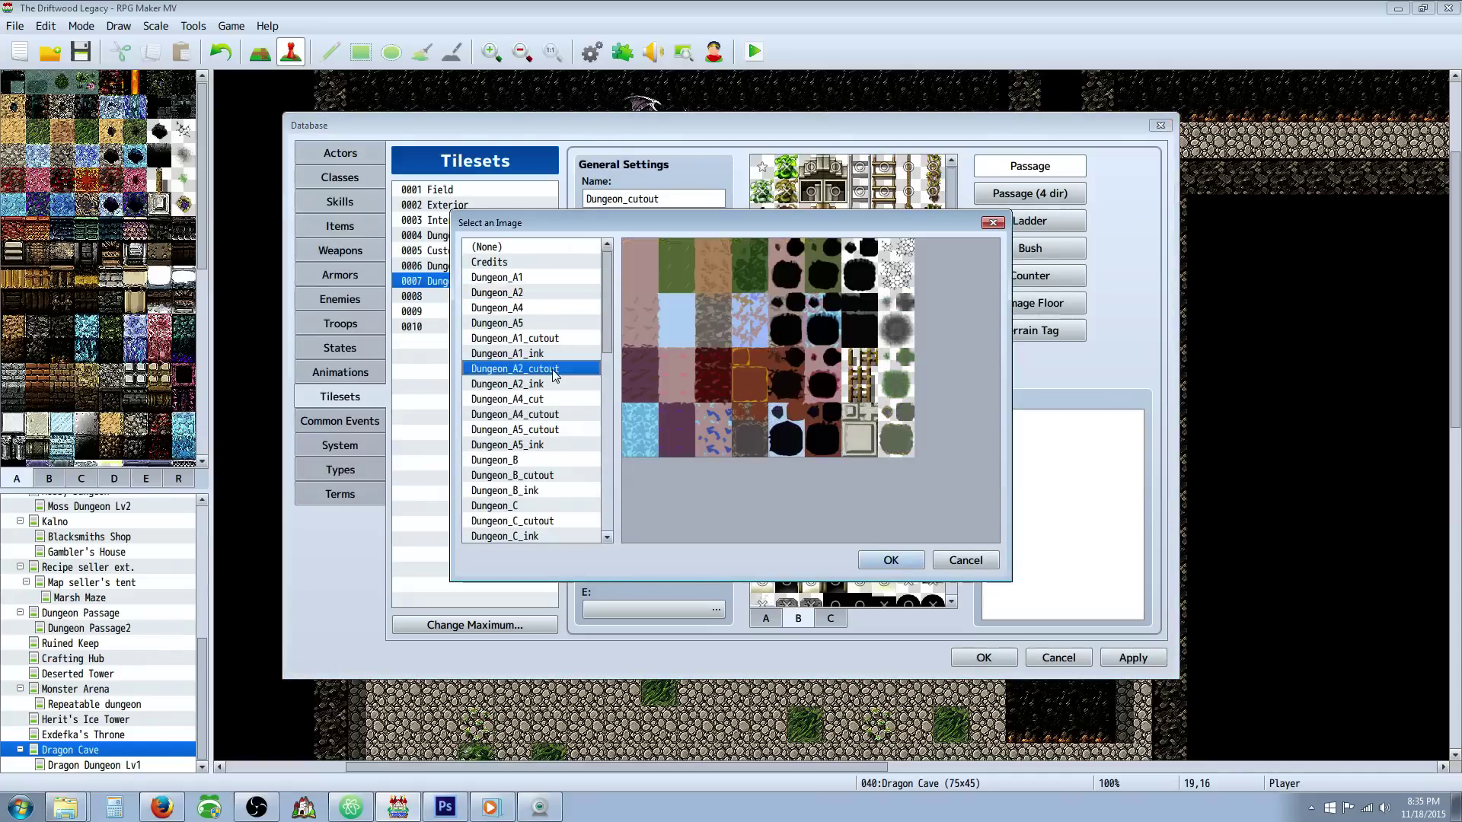
click(890, 560)
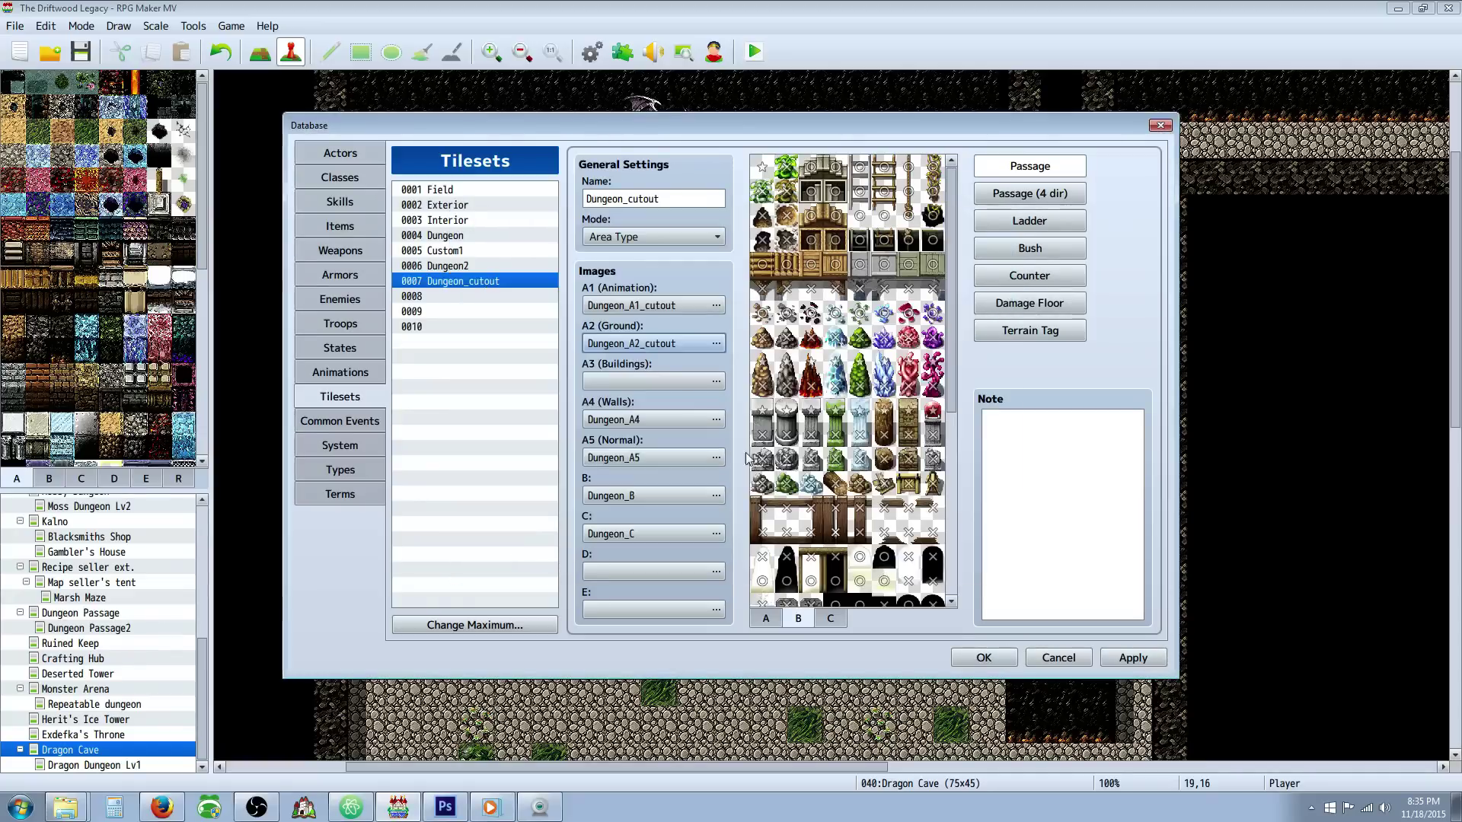
click(716, 381)
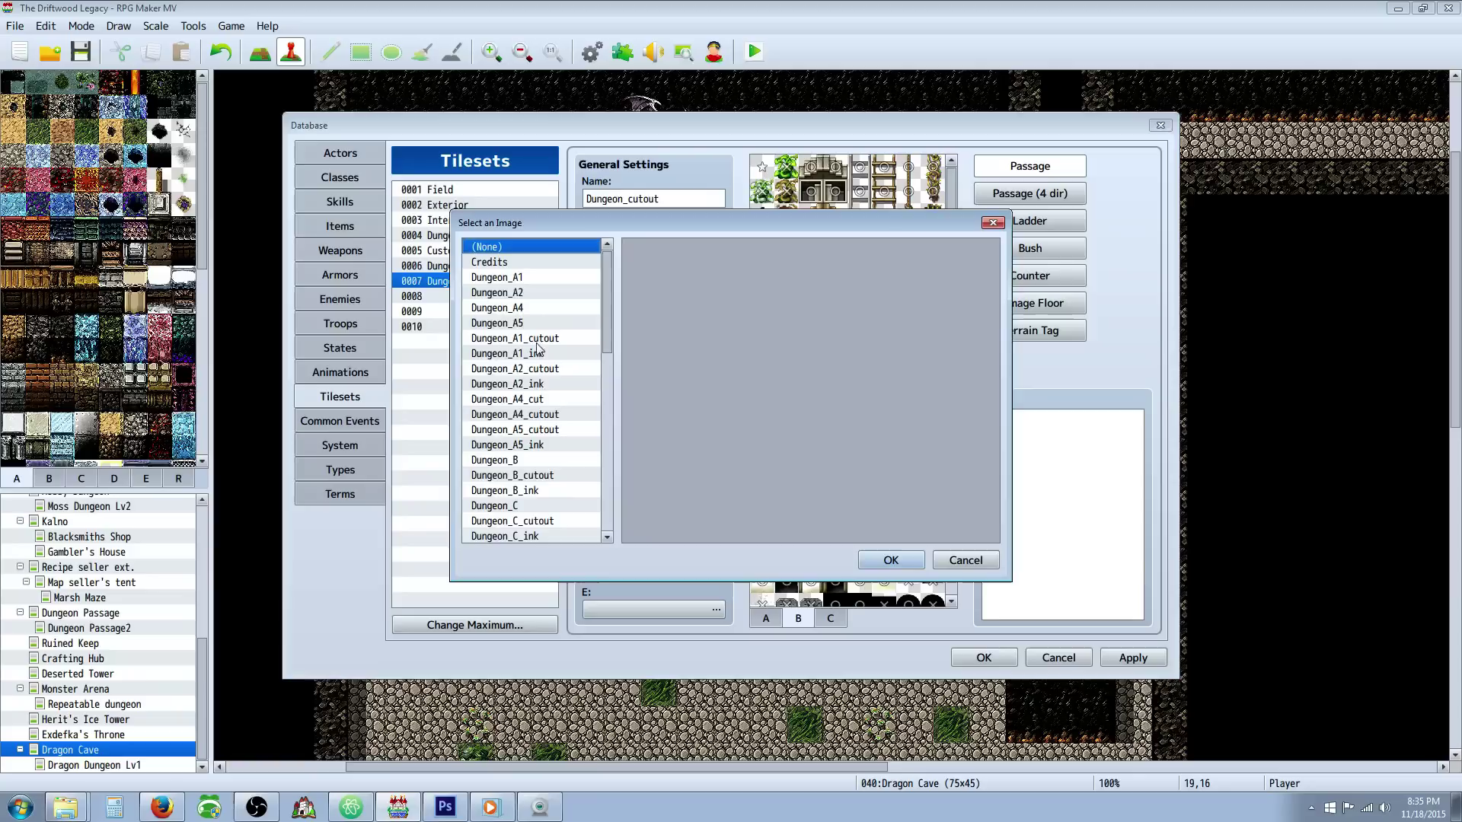
scroll(536, 428, down, 2)
scroll(536, 428, down, 3)
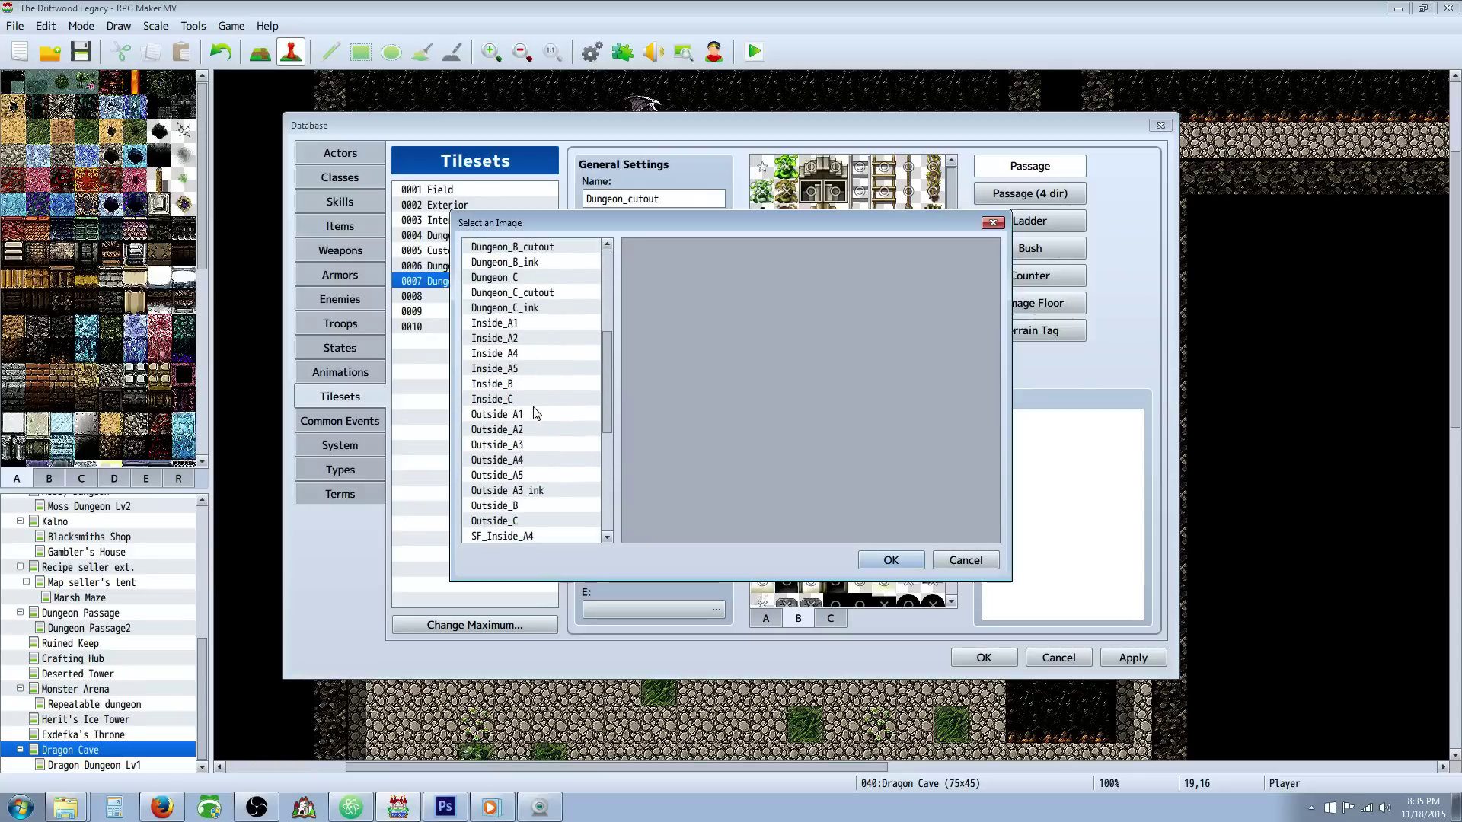
click(537, 444)
click(886, 562)
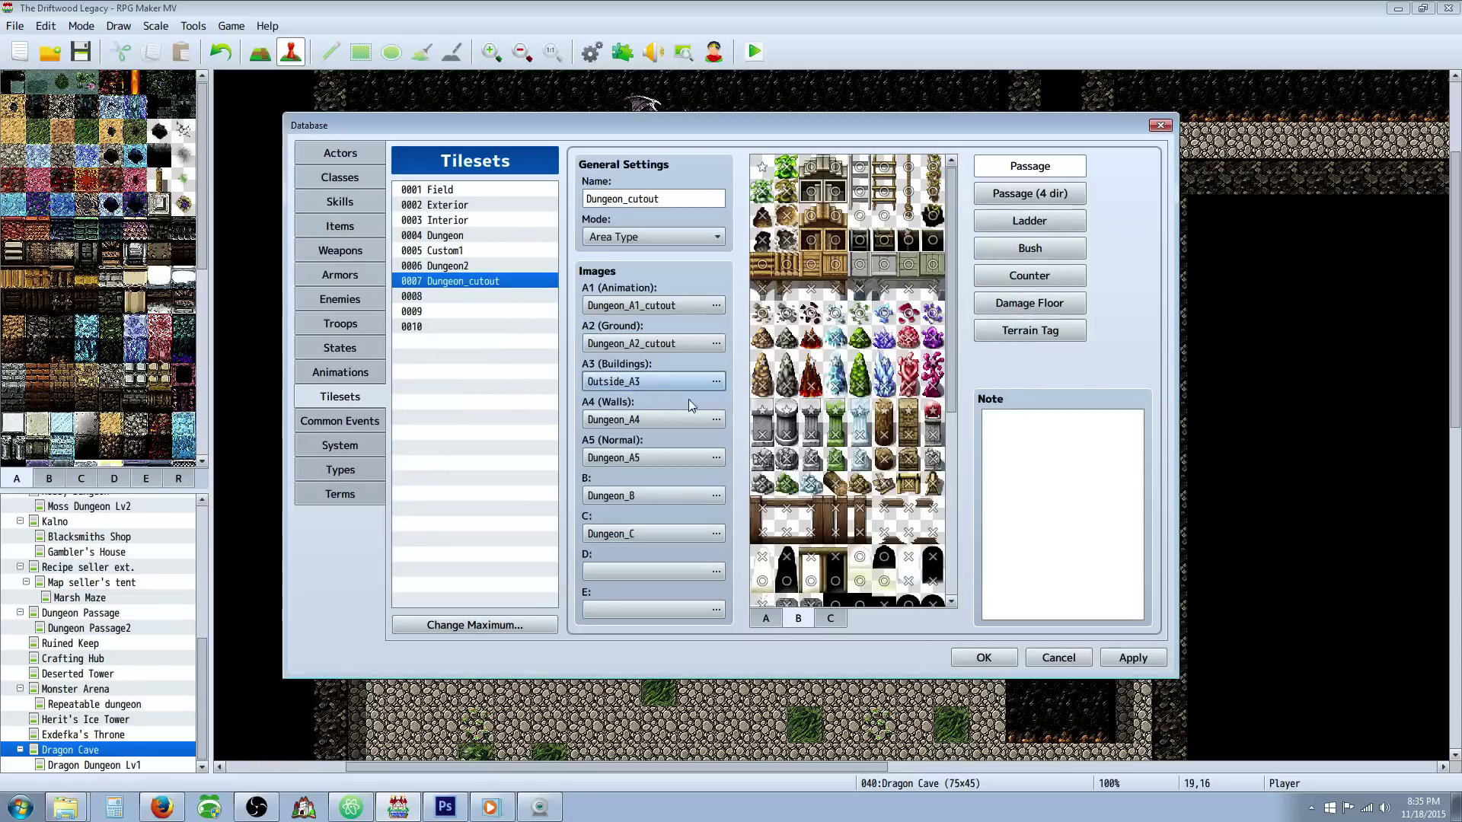
- Set A4 to Dungeon_A4_cutout and A5 to Dungeon_A5_cutout
click(716, 421)
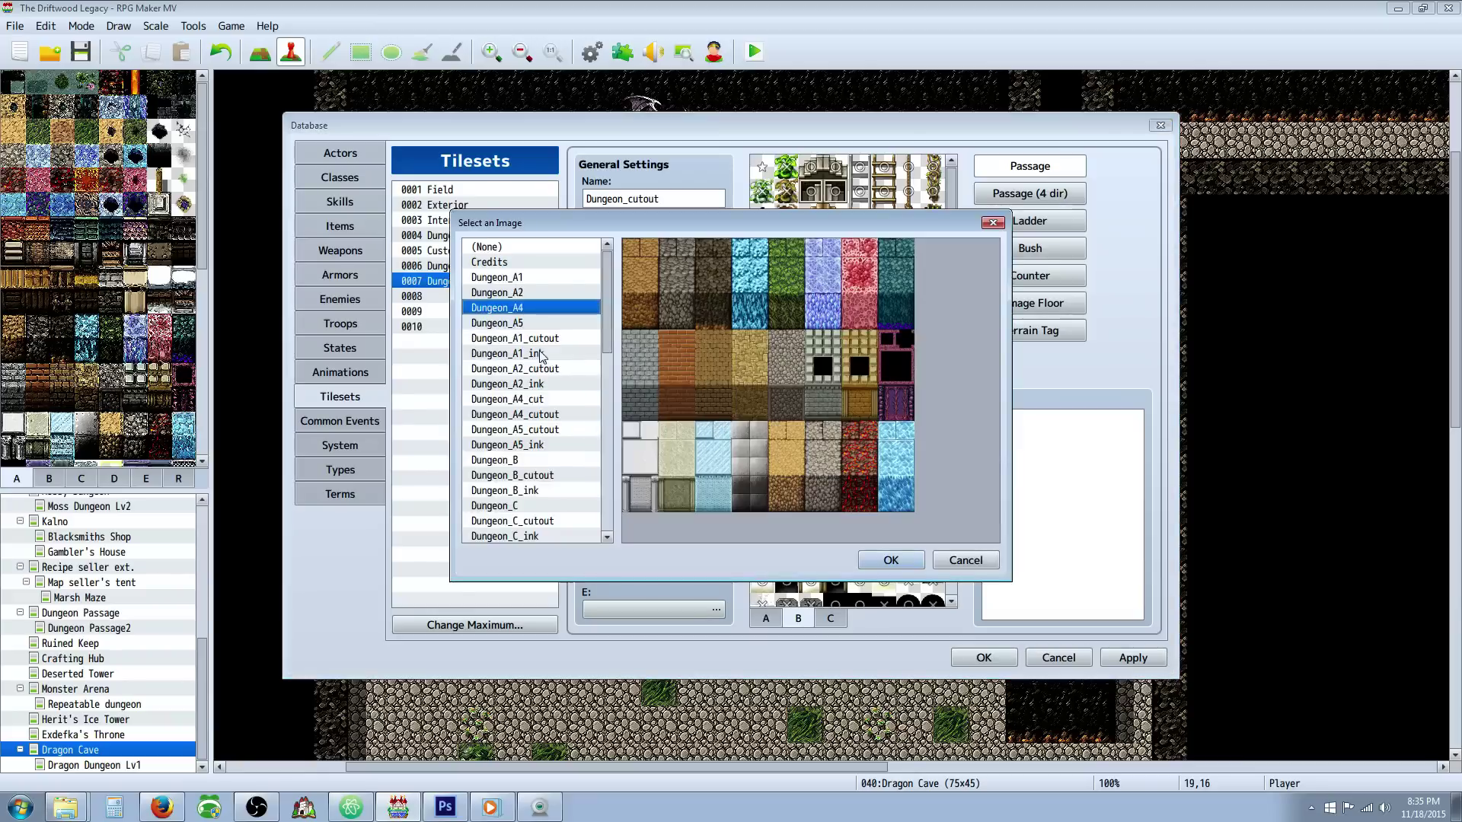
click(533, 398)
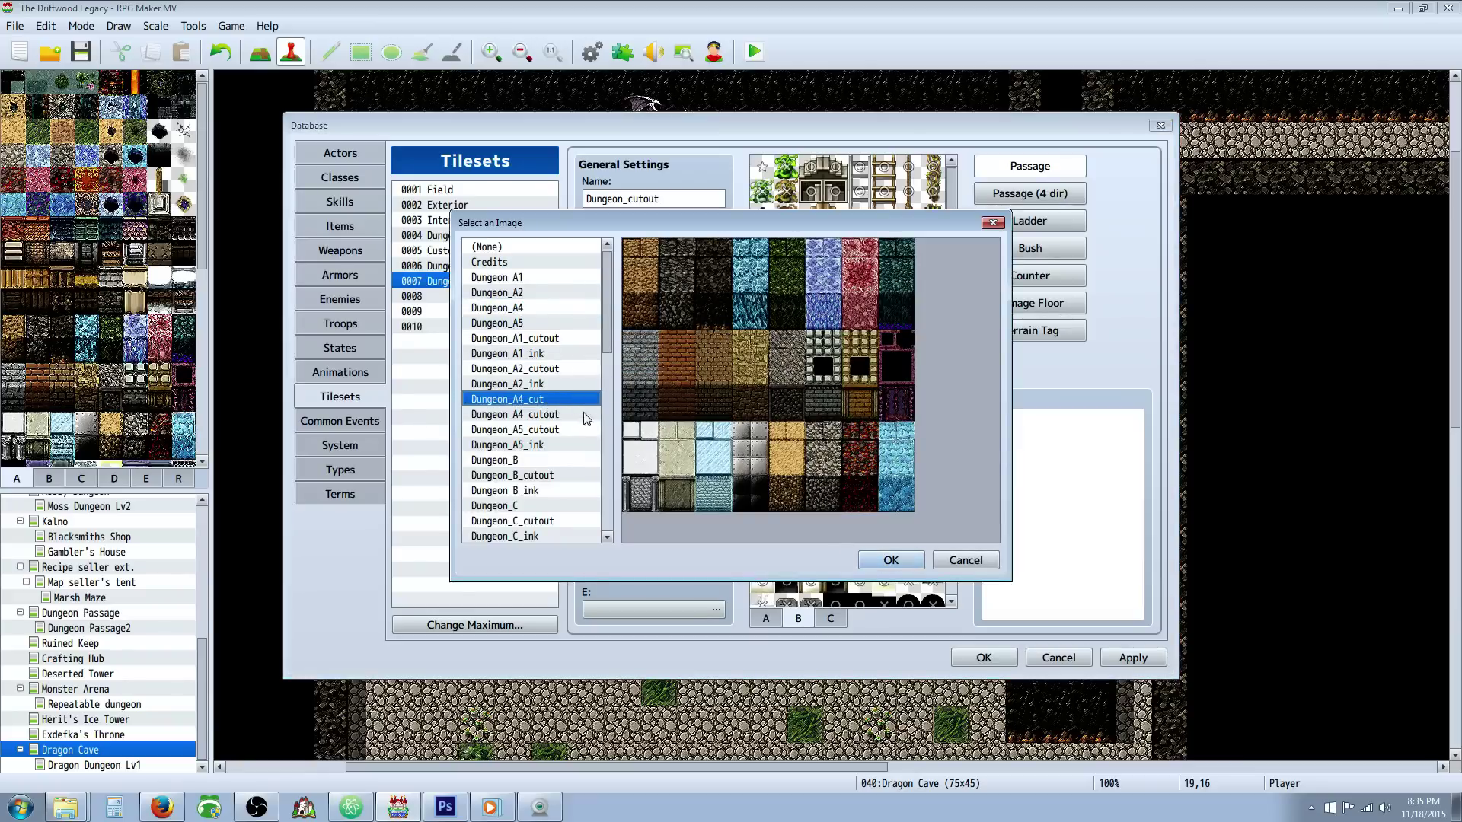
click(537, 414)
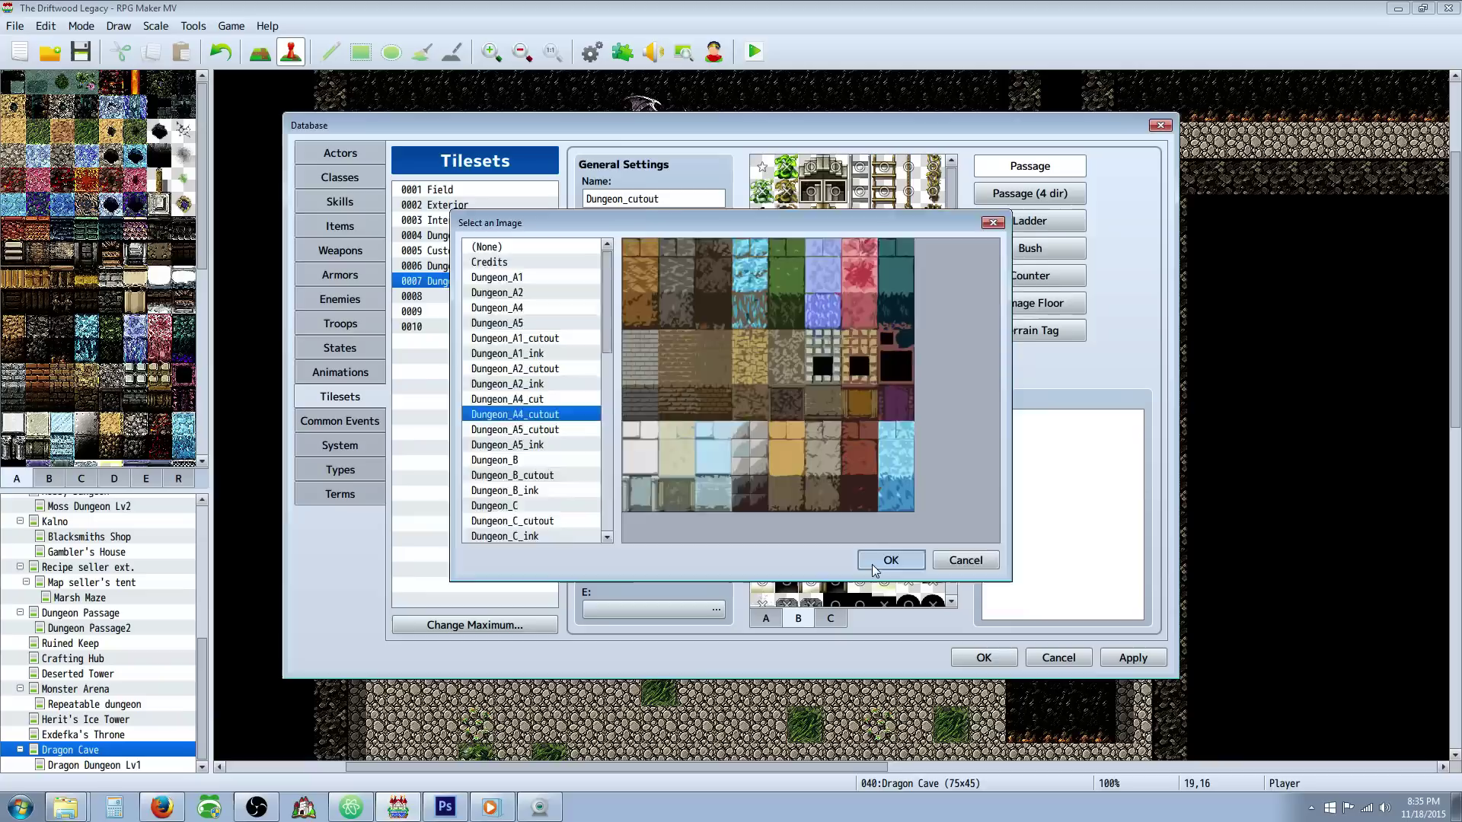
click(889, 560)
click(717, 458)
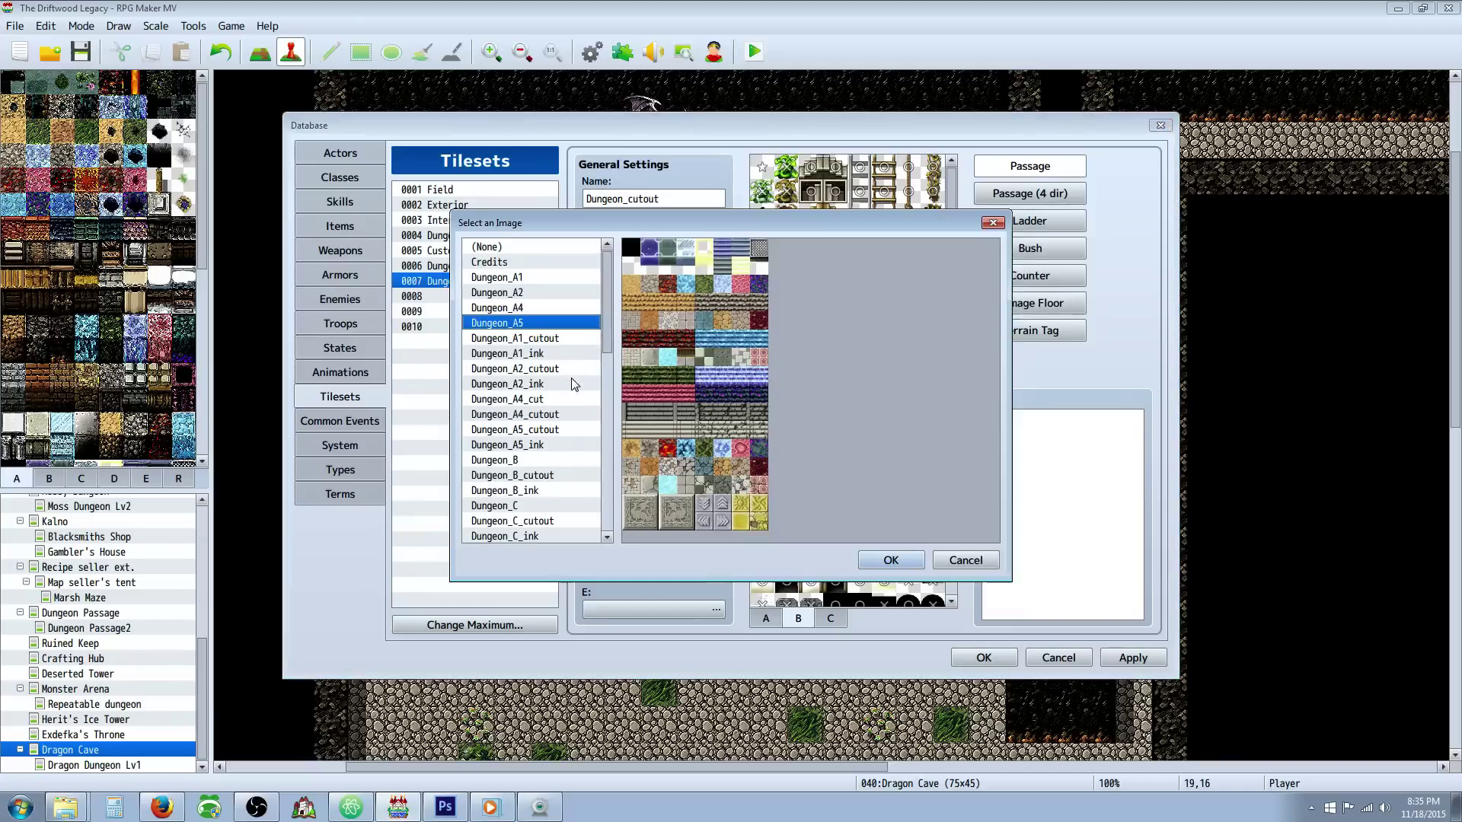
click(558, 429)
click(889, 561)
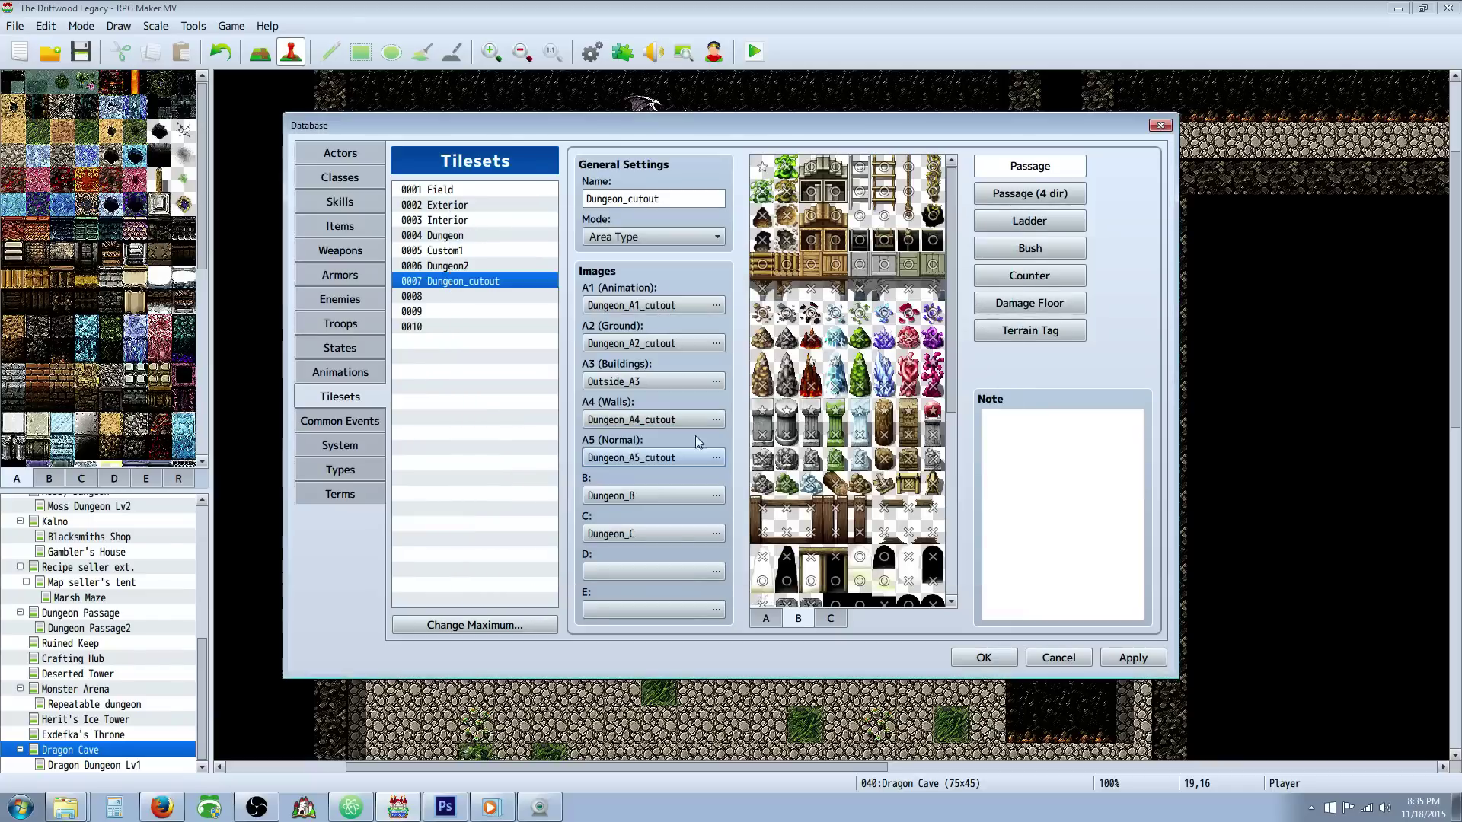
- Set B to Dungeon_B_cutout and C to Dungeon_C_cutout
click(716, 498)
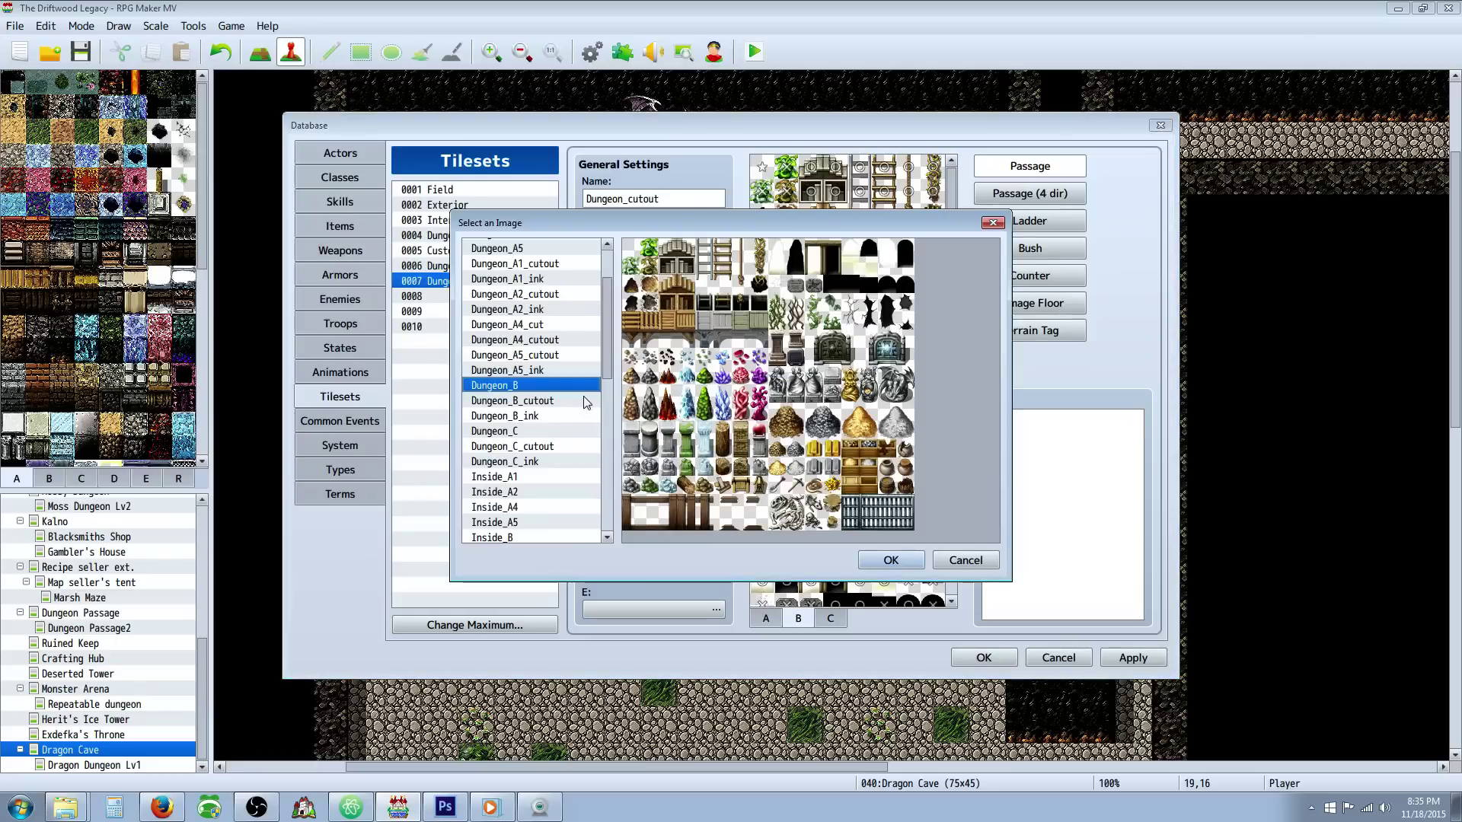
click(571, 401)
click(889, 560)
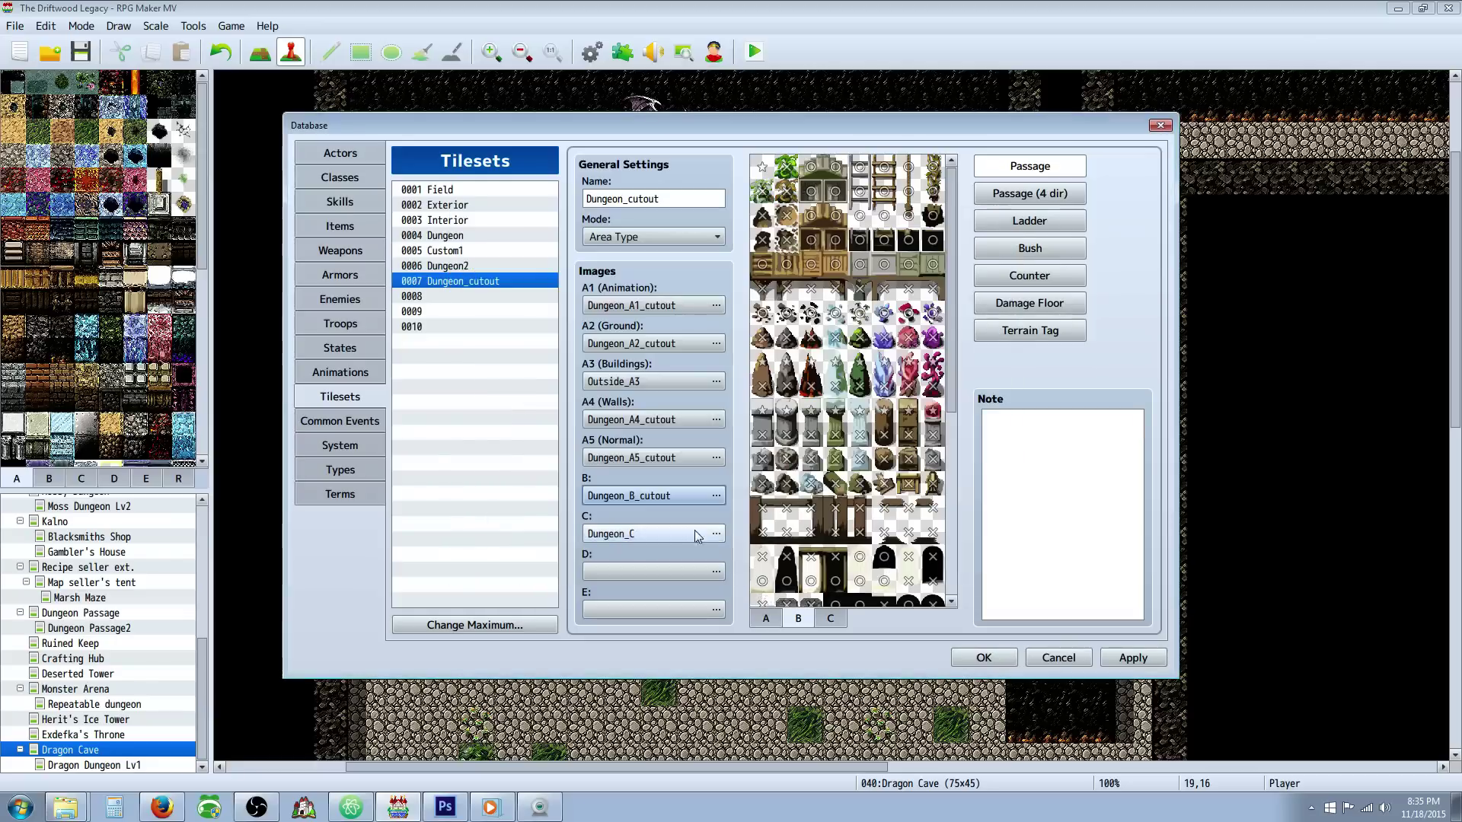
click(716, 535)
click(547, 401)
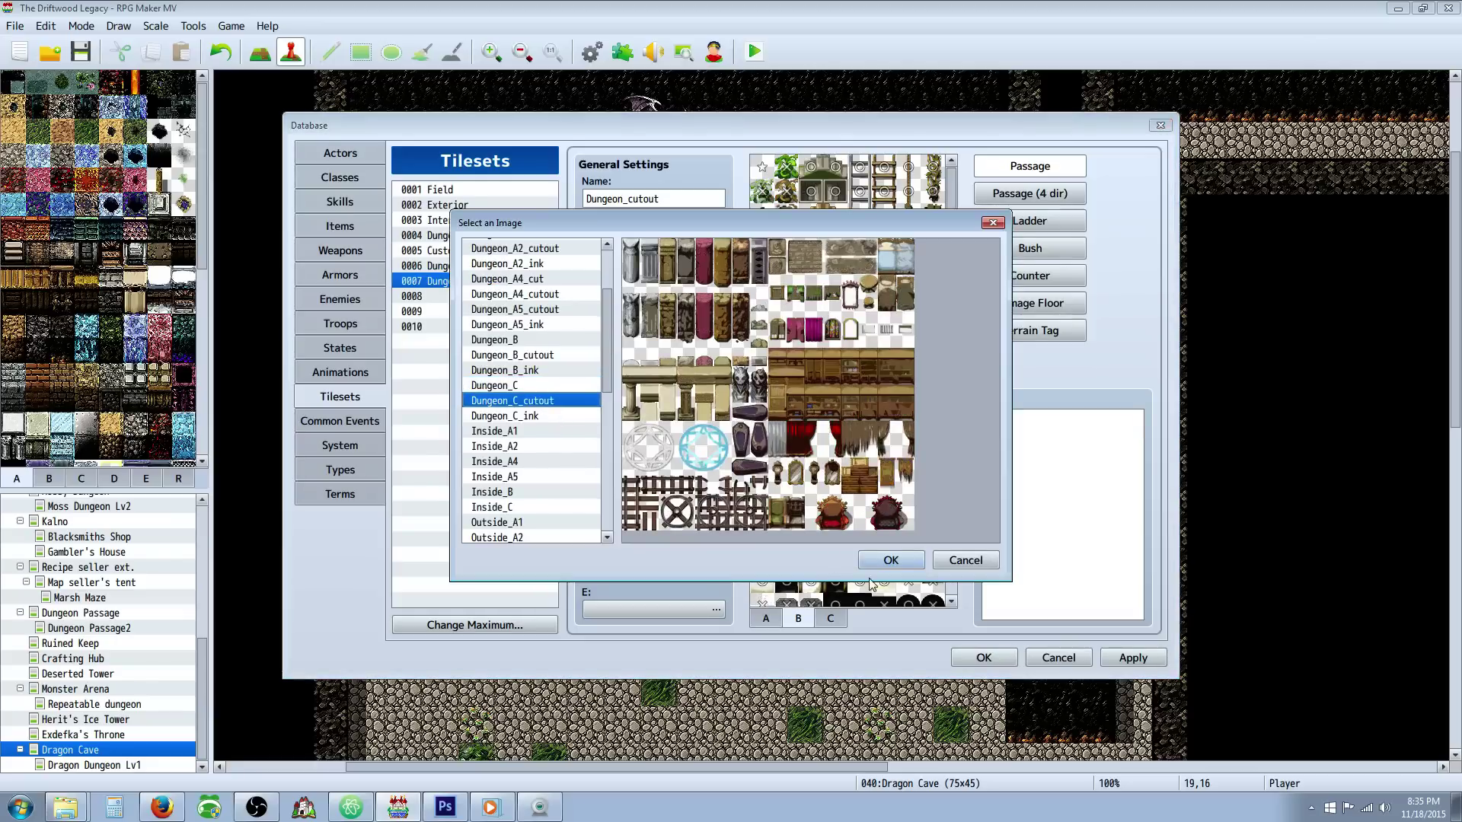
click(883, 561)
click(715, 571)
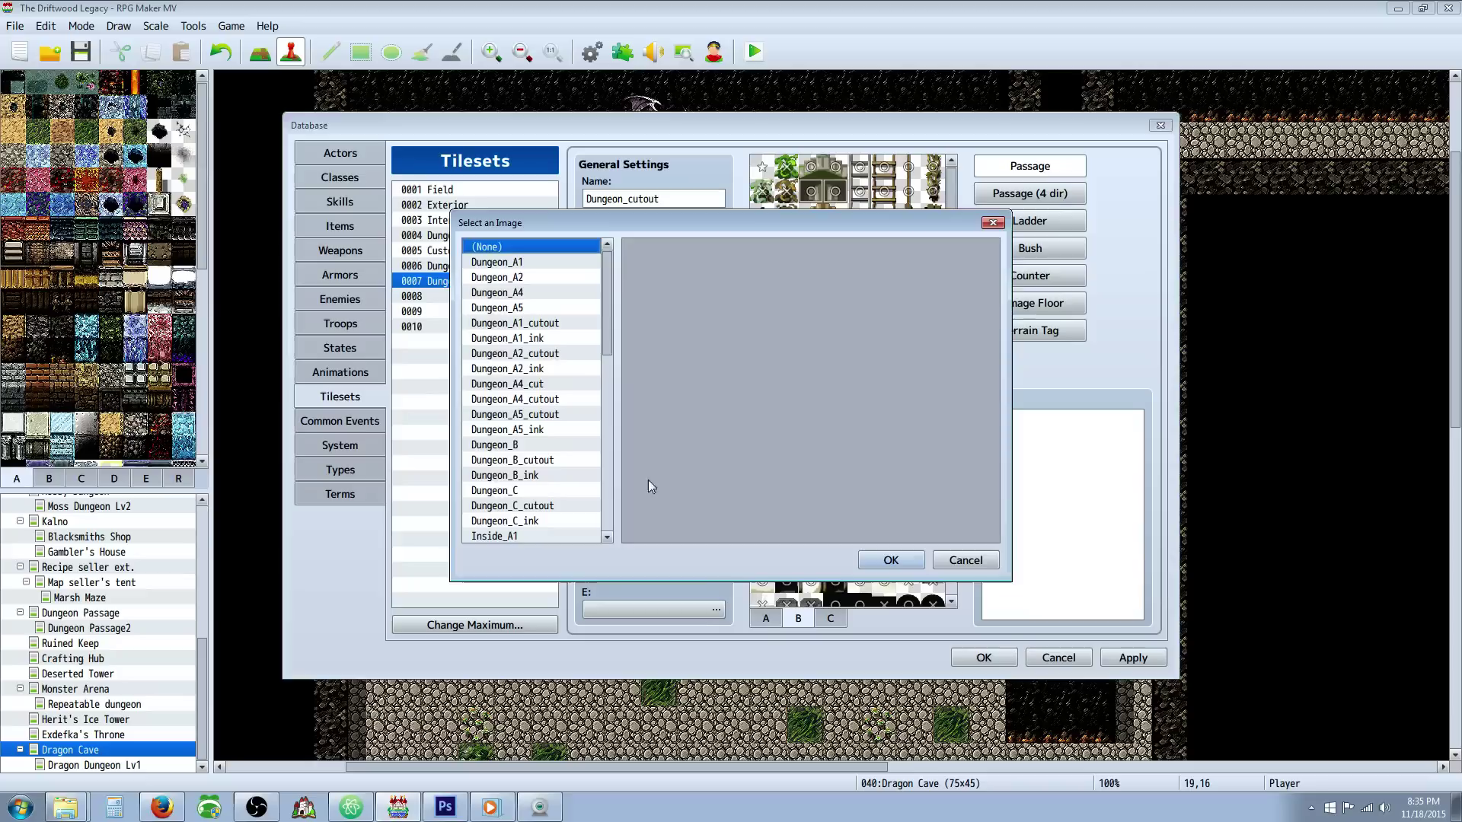
- Assign TileD-Dungeons as the D image after comparing the available sheets
scroll(529, 344, down, 12)
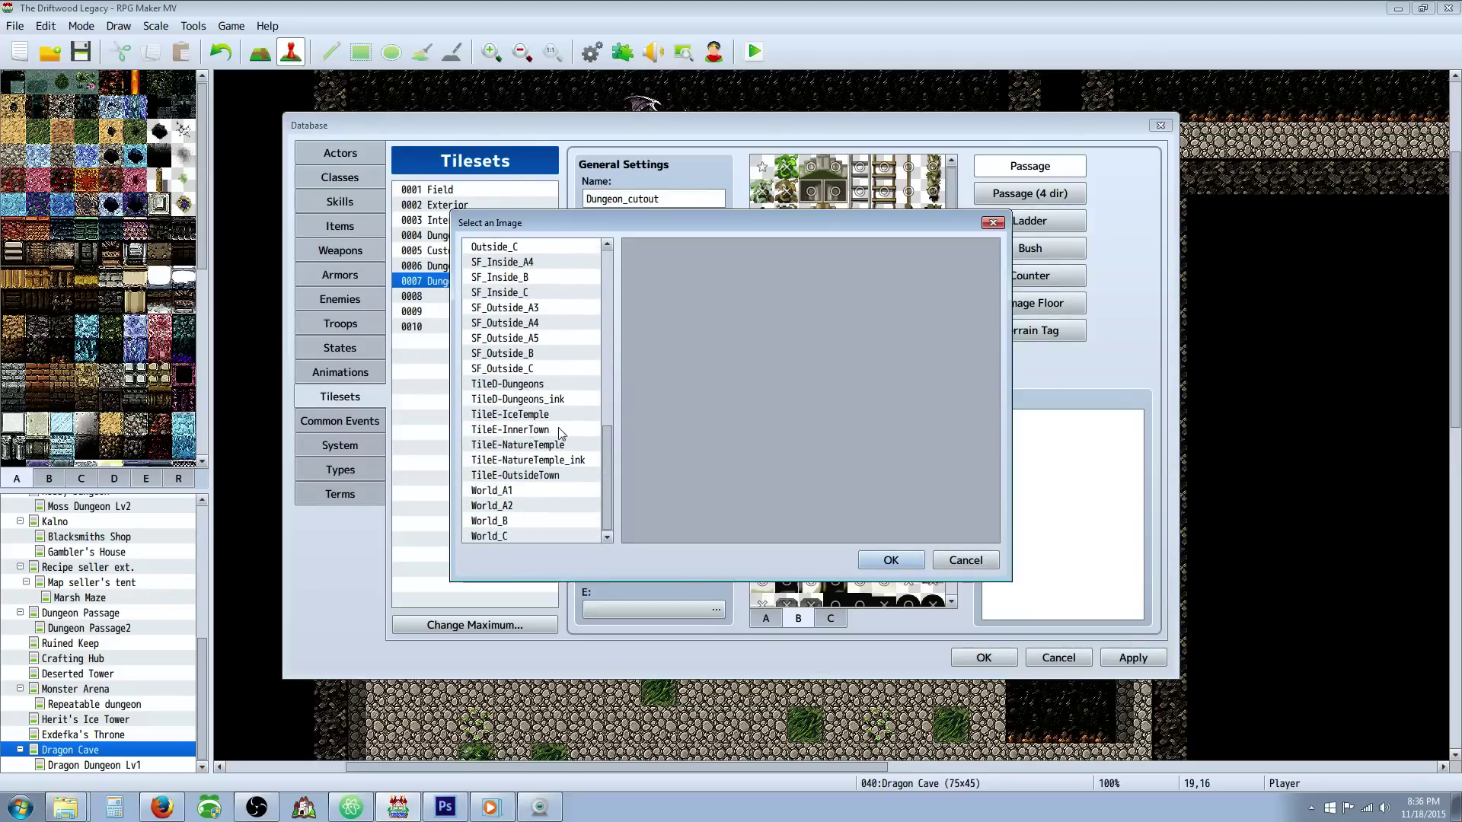
click(534, 446)
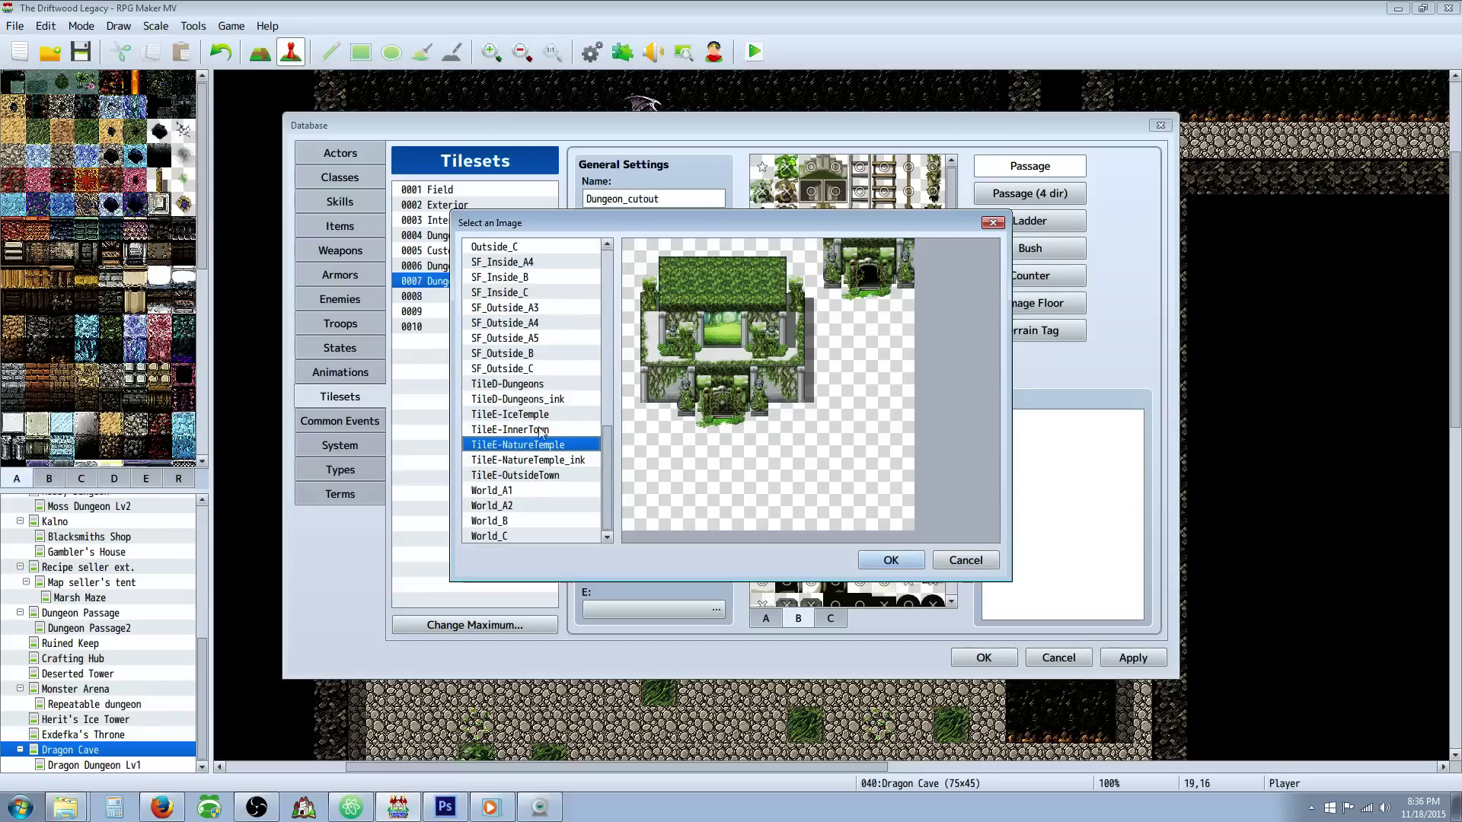
click(524, 401)
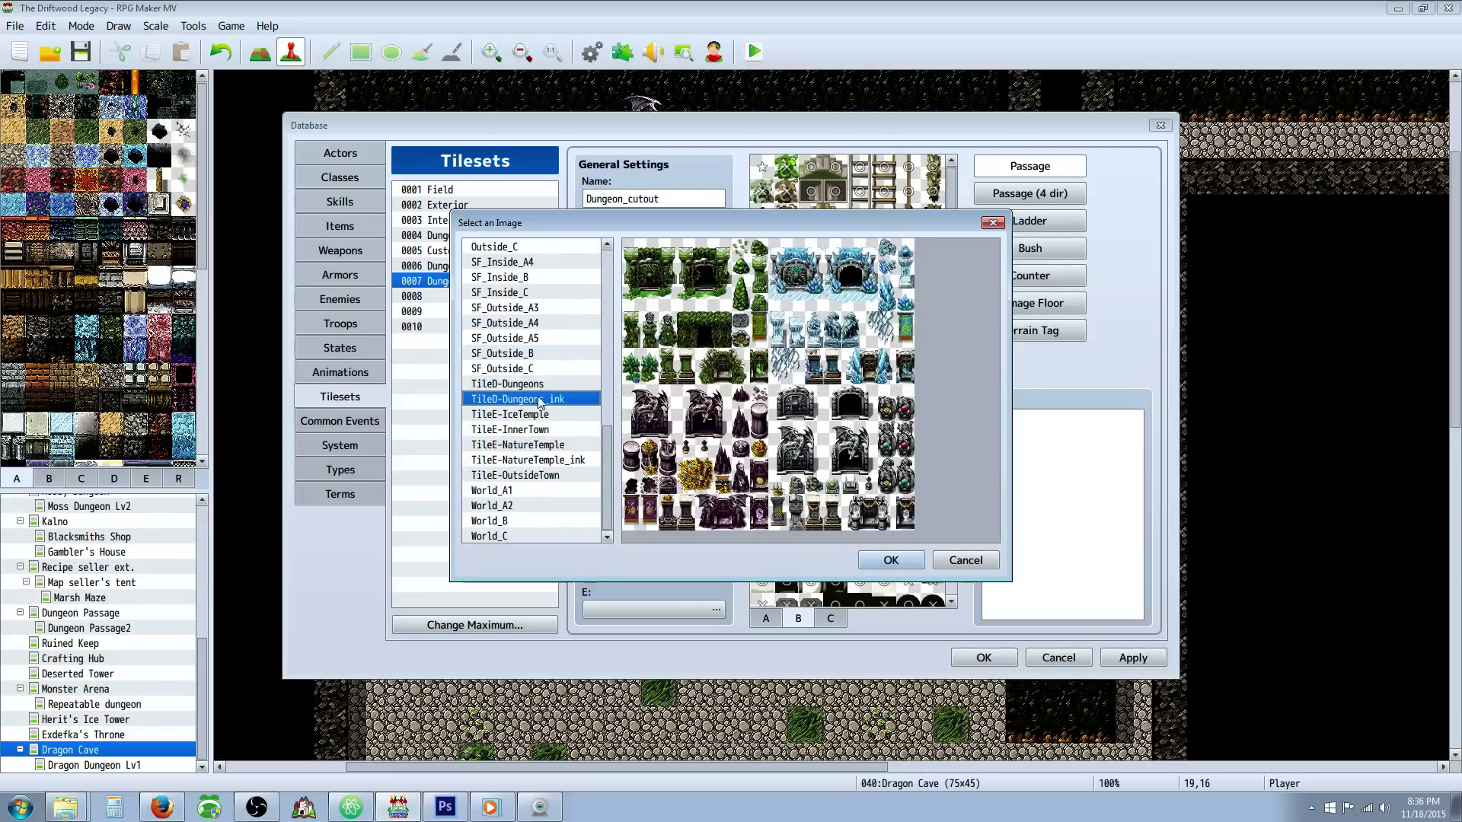
click(536, 389)
click(891, 556)
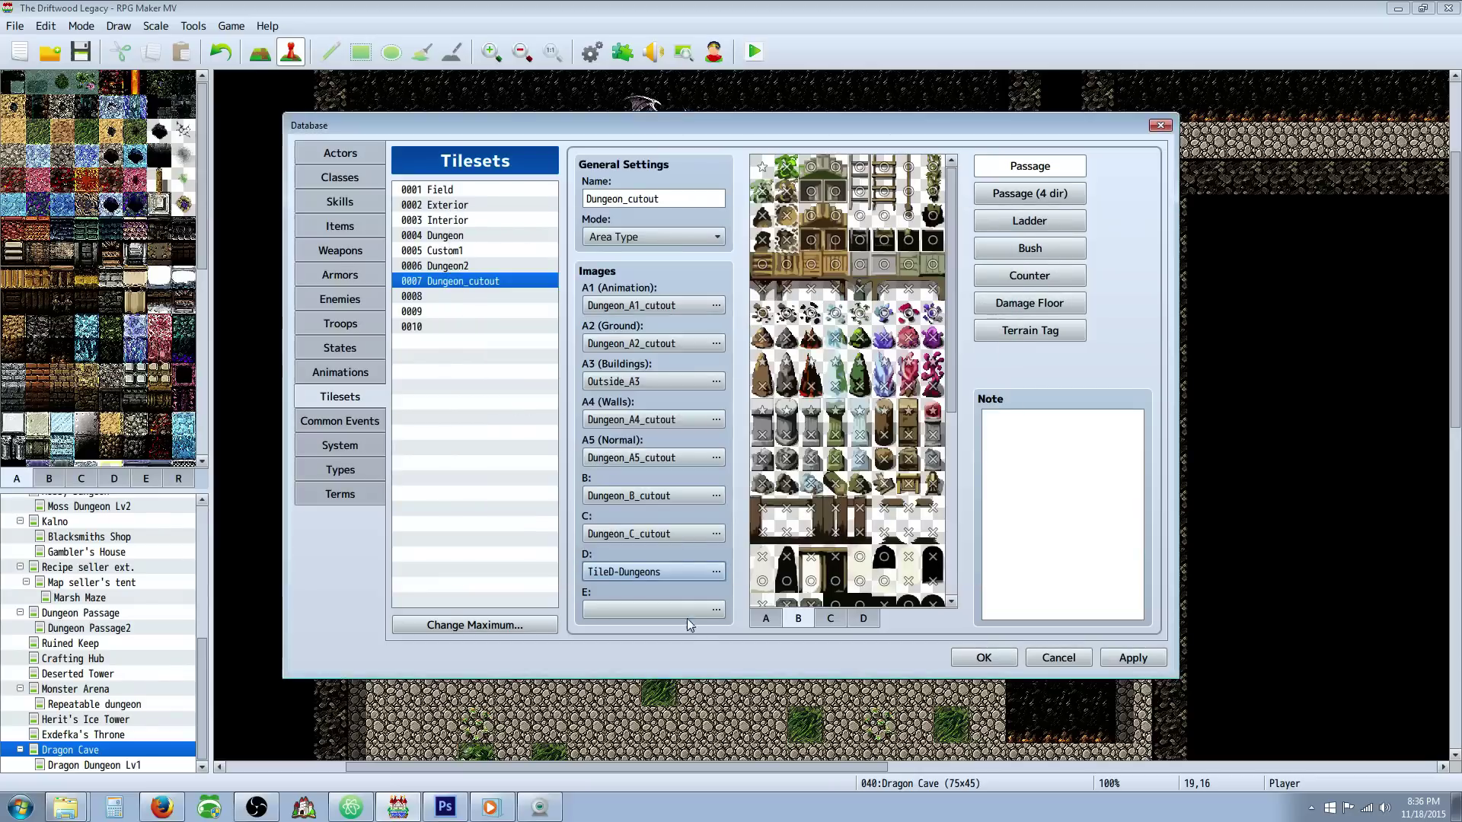
- Assign TileE-NatureTemple_ink as the E image
click(716, 609)
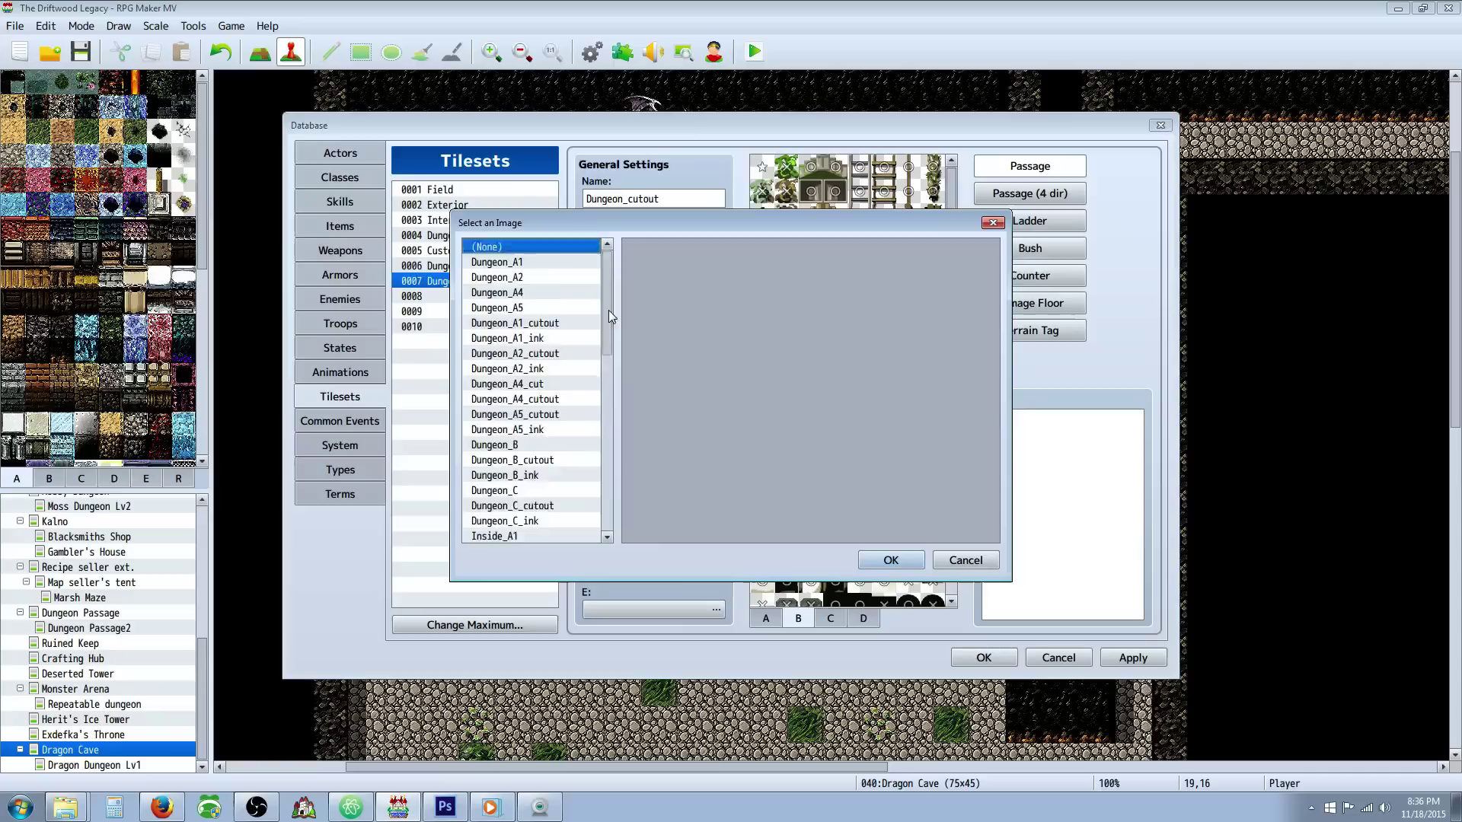
drag(607, 320, 611, 512)
click(555, 476)
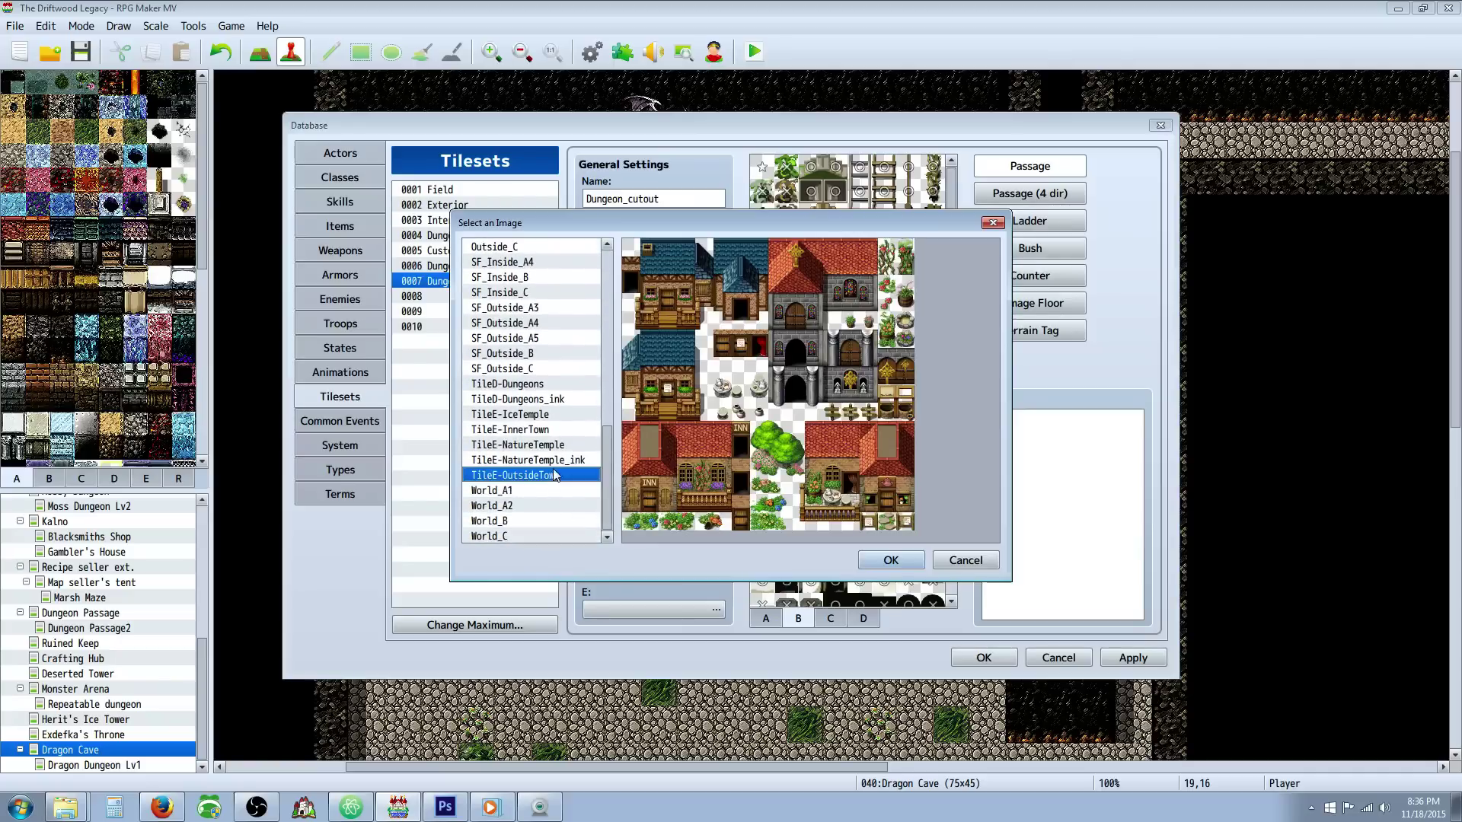
click(556, 460)
click(892, 560)
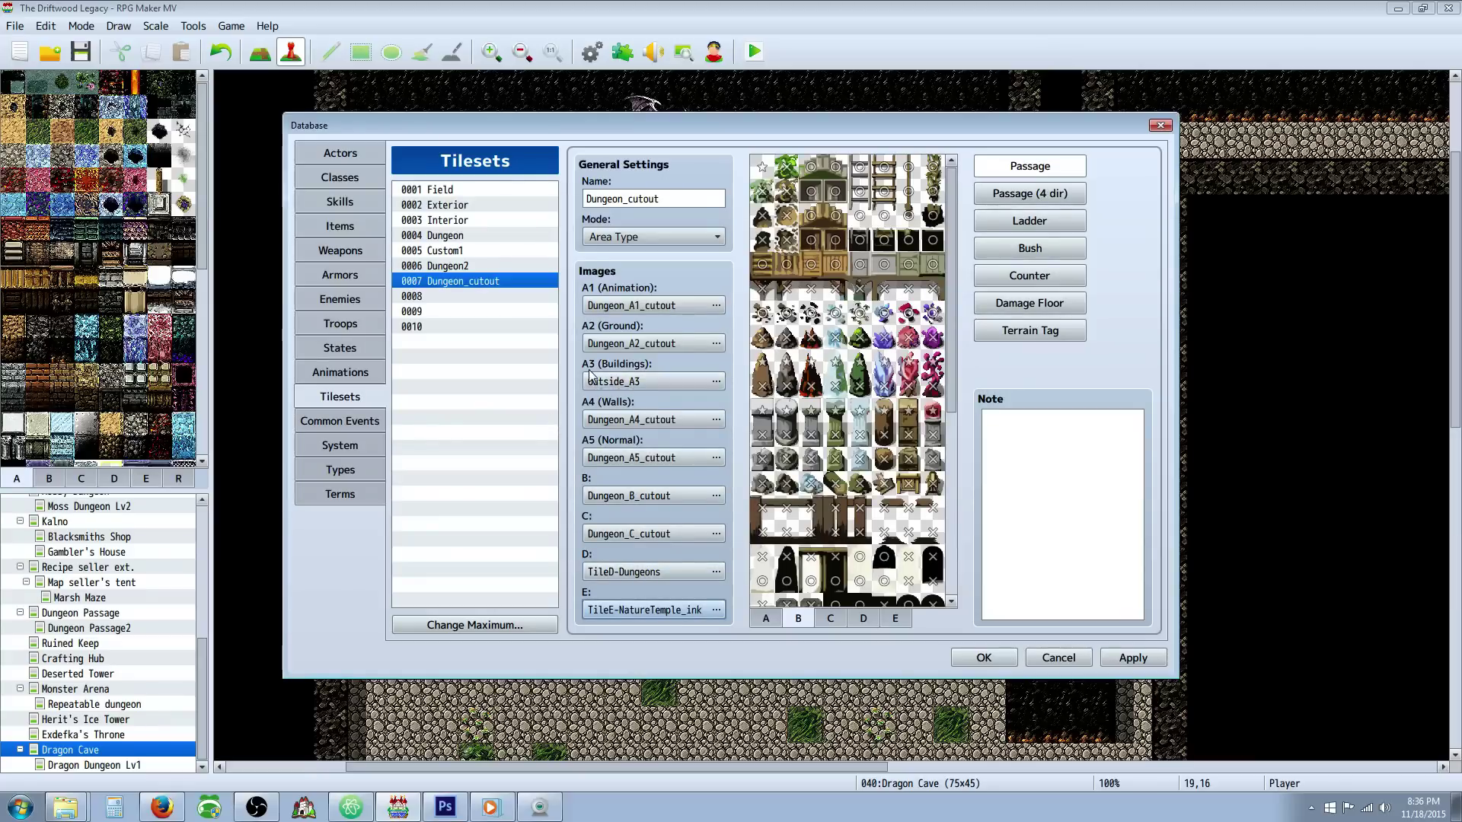
- Look over the C and A tile sheets, then bring up the D sheet in Passage mode
click(832, 618)
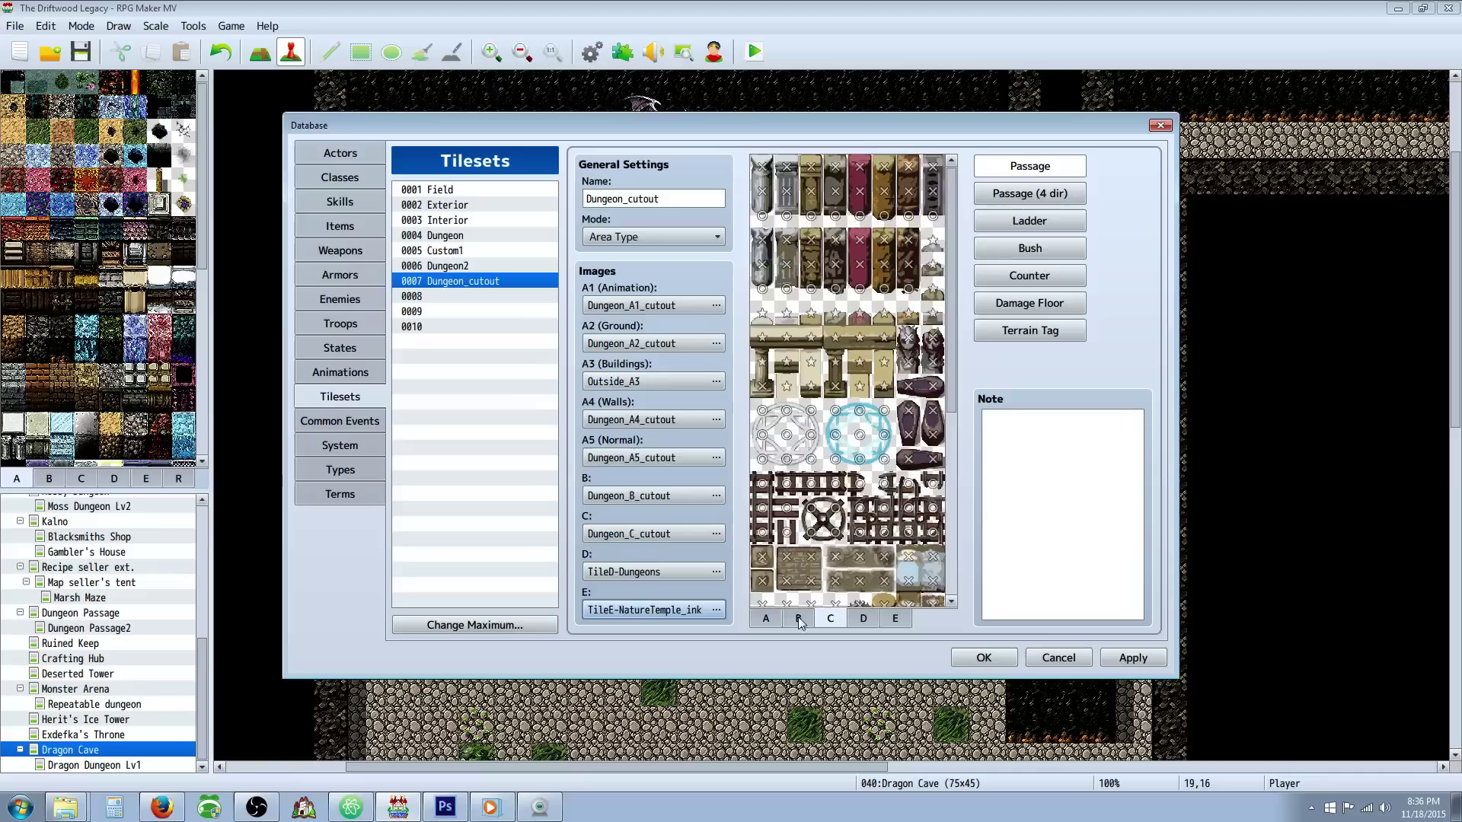
click(766, 618)
scroll(843, 480, down, 5)
scroll(841, 482, down, 2)
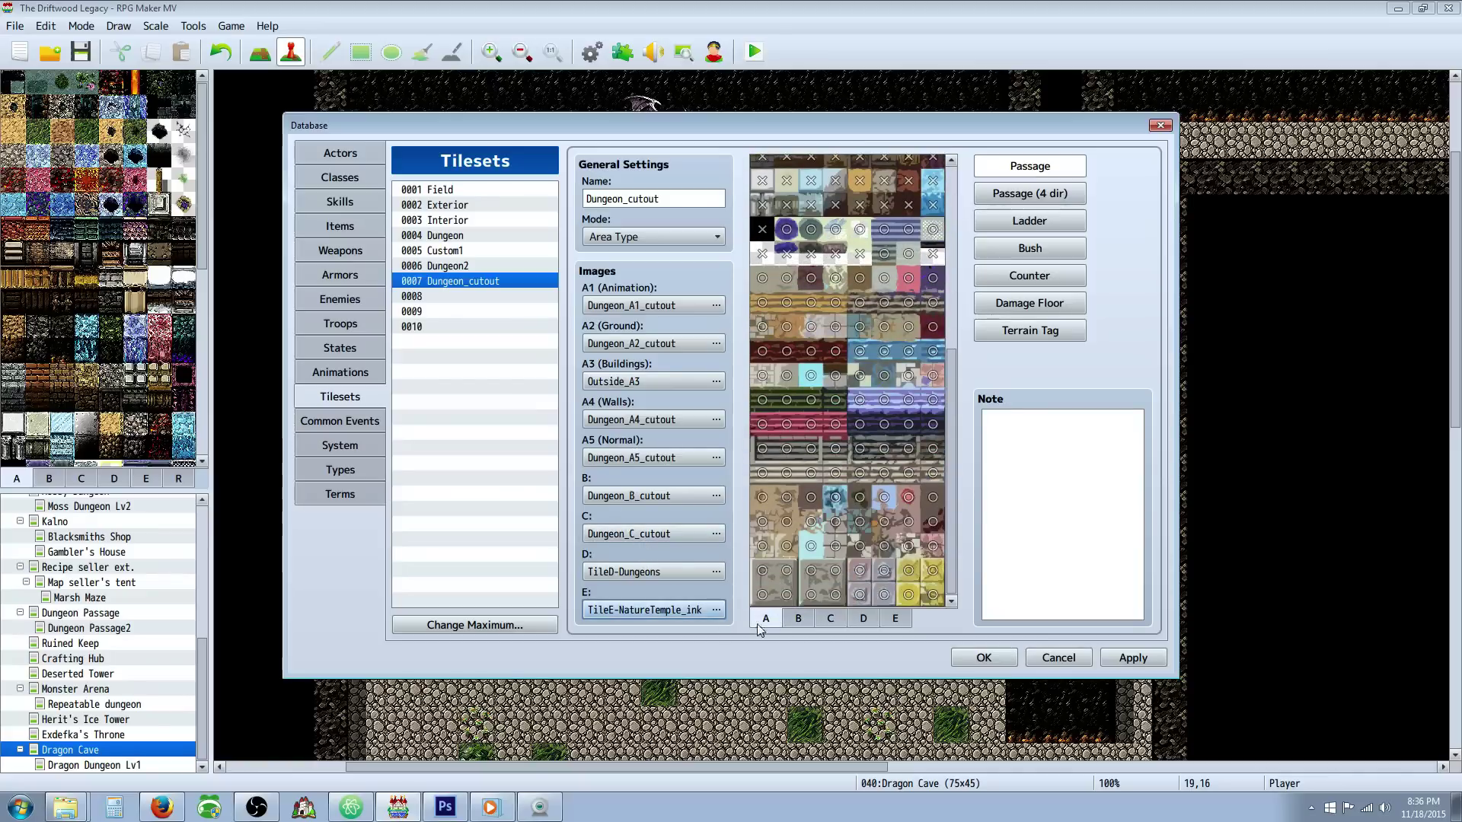
click(862, 619)
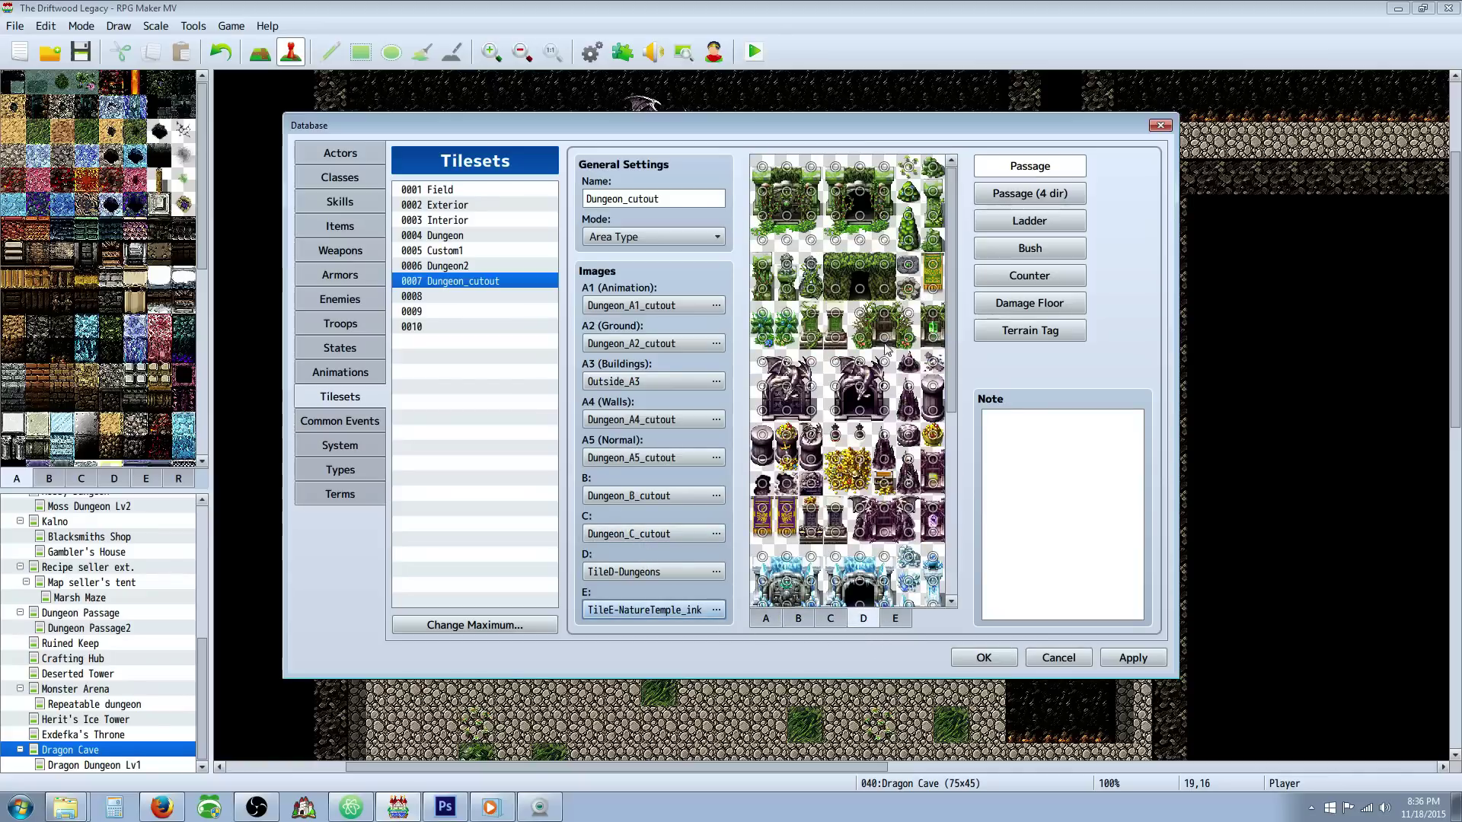
- Mark the vine tiles and the rest of the top row on sheet D impassable (X)
click(762, 166)
click(787, 167)
click(811, 167)
click(787, 190)
click(762, 190)
click(762, 215)
click(787, 214)
click(835, 215)
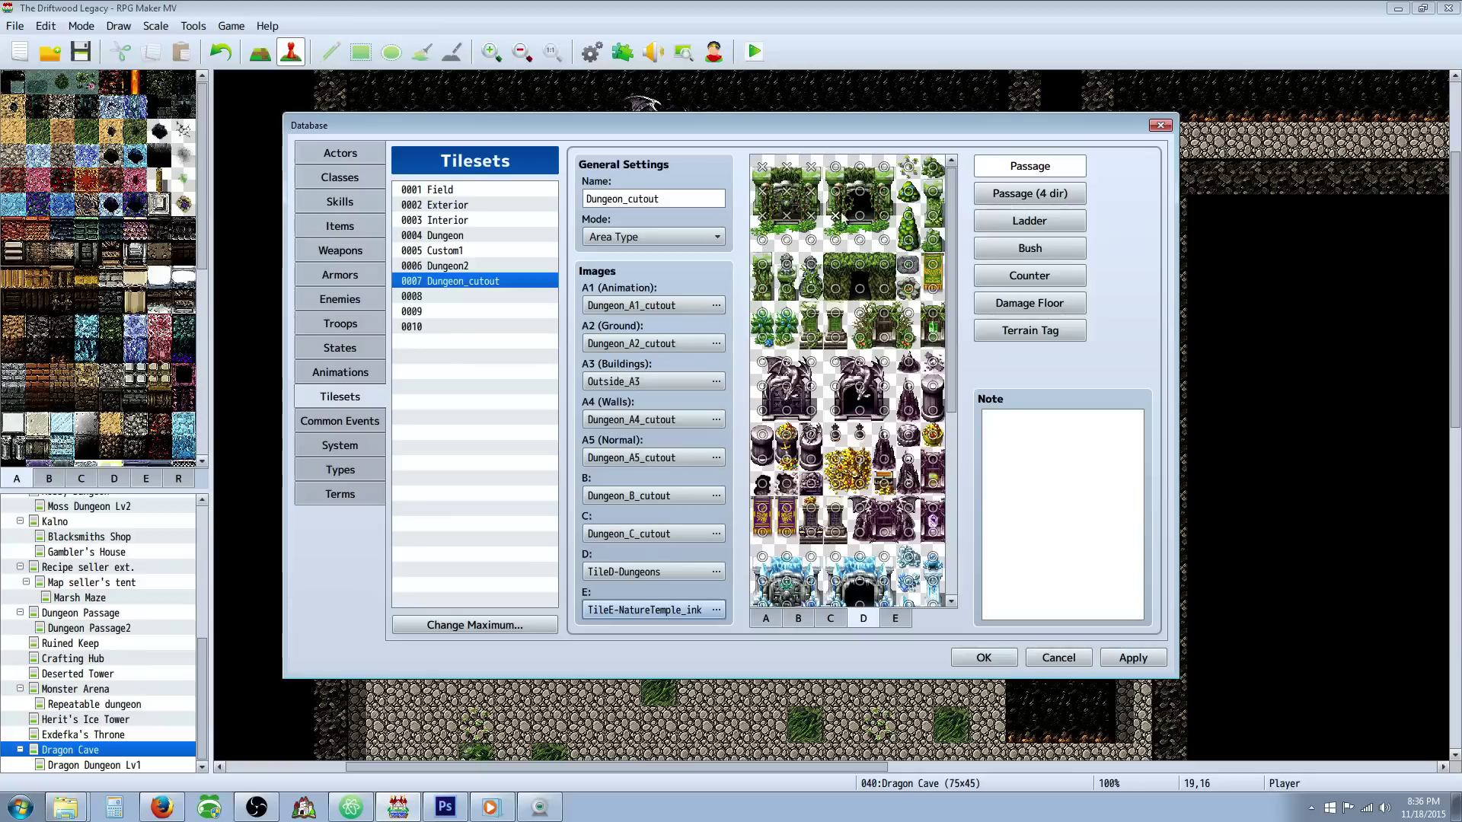
click(835, 167)
click(860, 167)
click(884, 166)
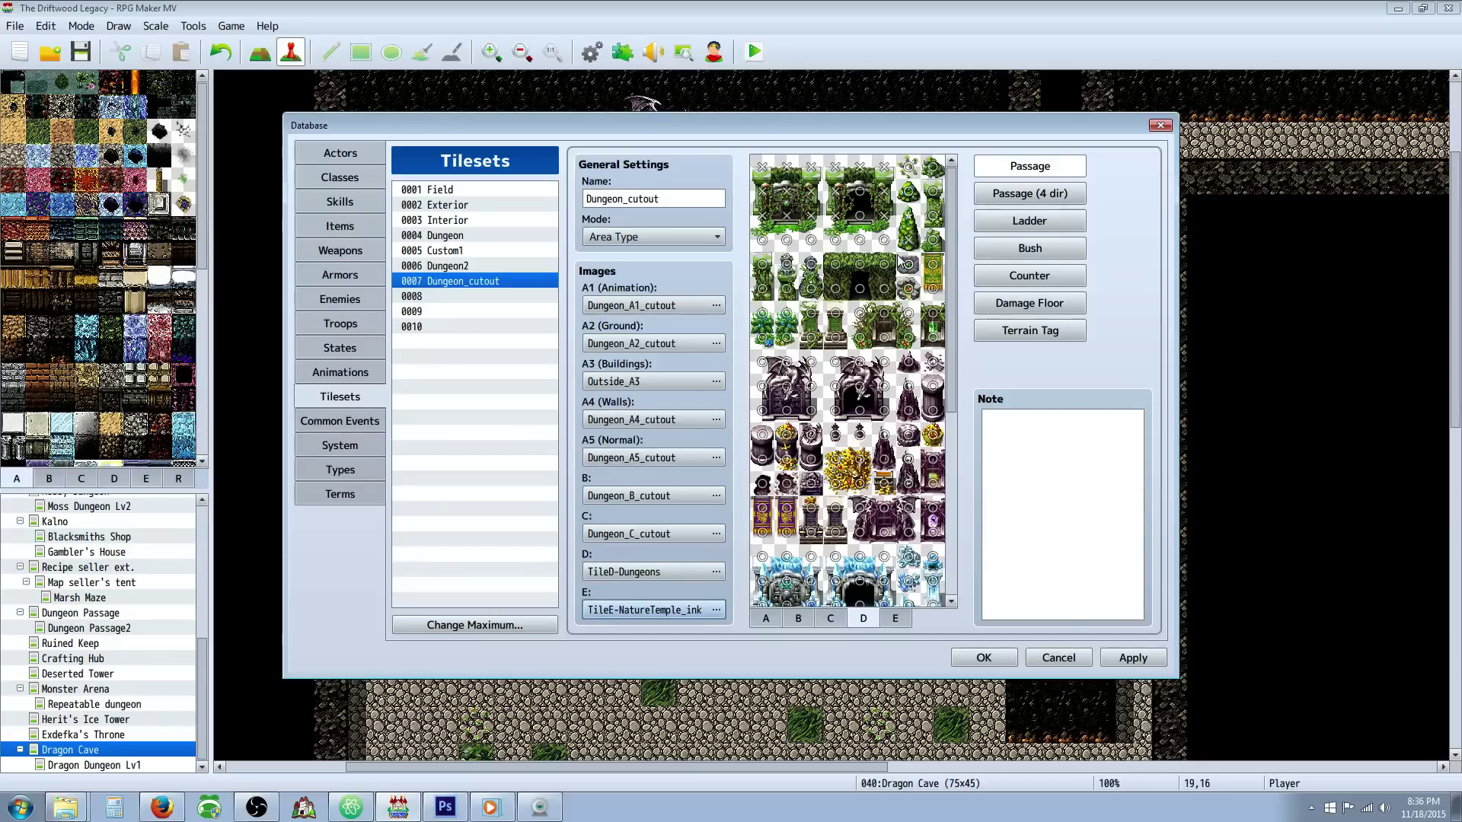
- Mark the whole row of ice tiles impassable (X)
scroll(824, 373, down, 5)
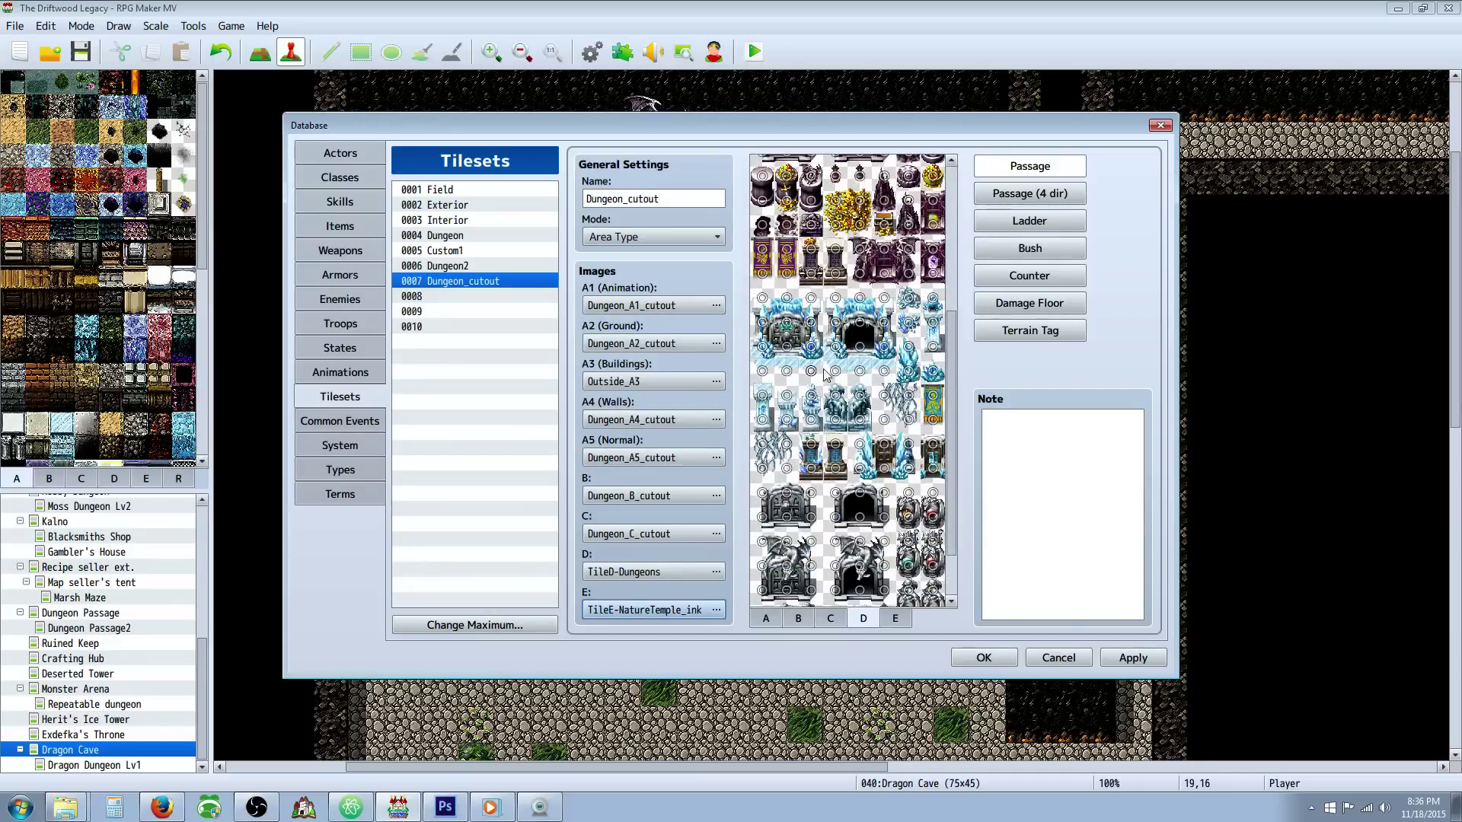
click(835, 298)
click(860, 298)
click(883, 297)
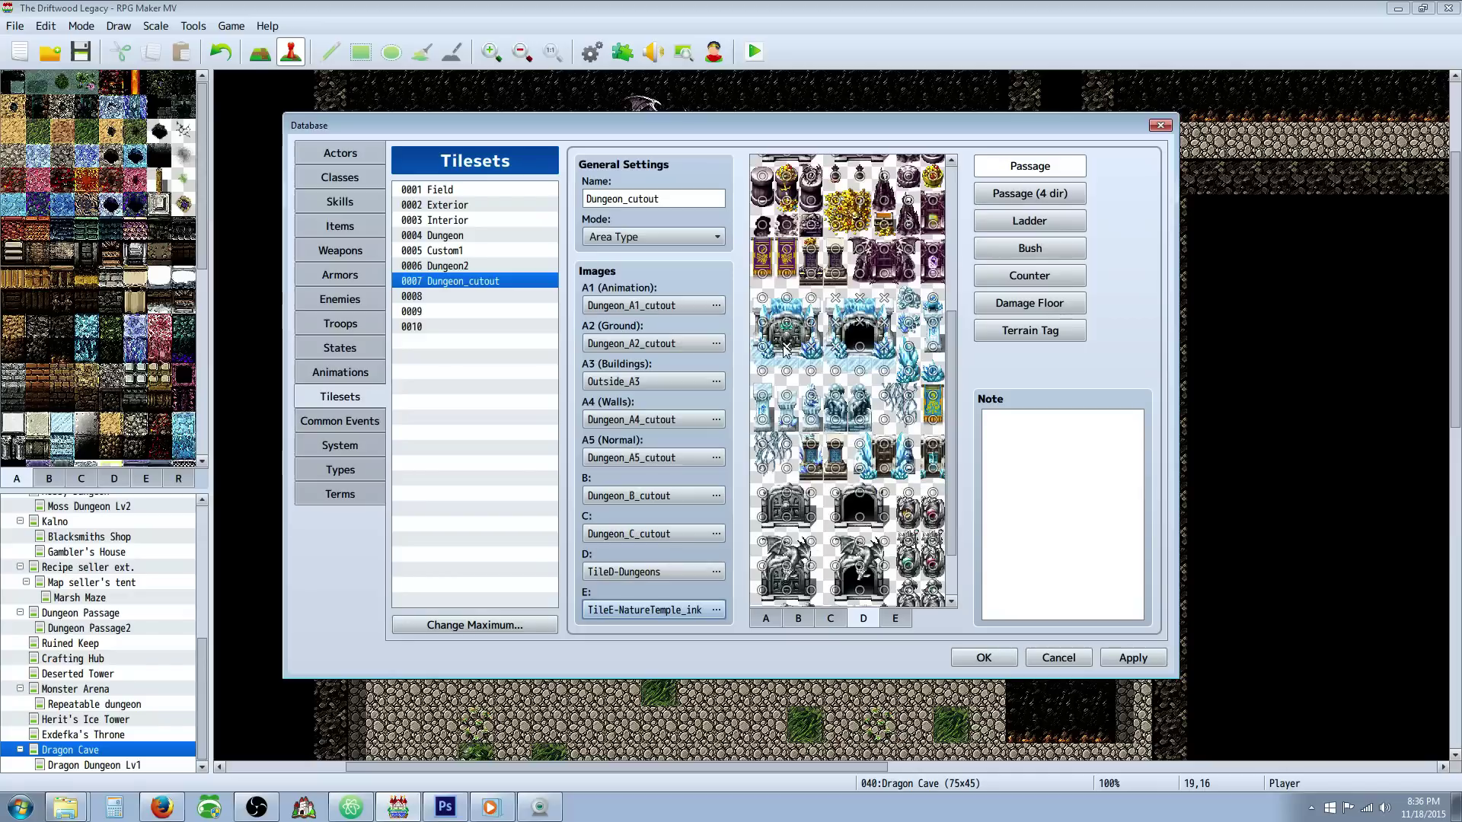
click(810, 297)
click(786, 298)
click(762, 297)
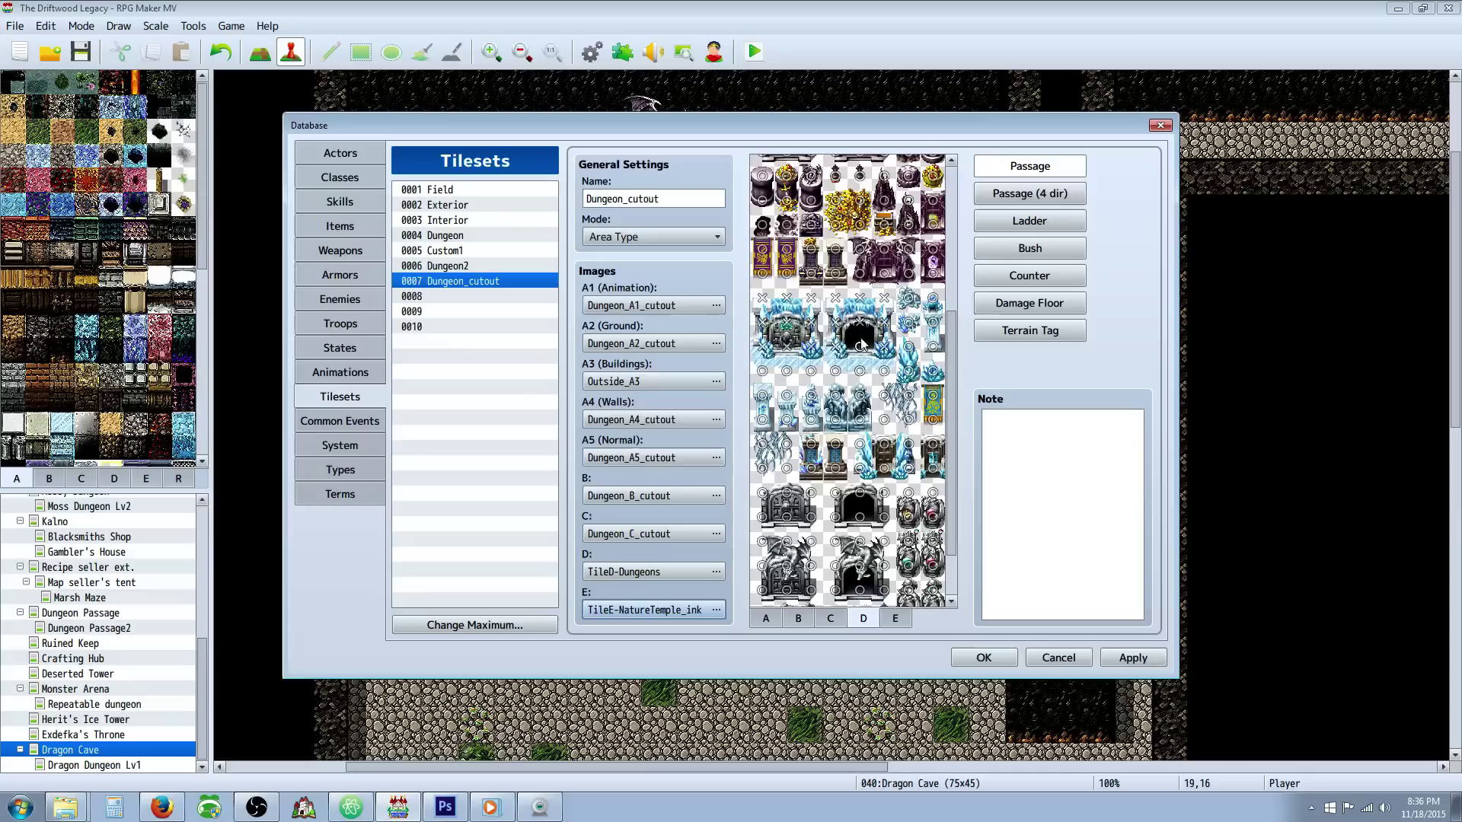
- Make the doorway tiles impassable, star-mark the two urn tiles, and close the Database with OK
scroll(861, 346, down, 1)
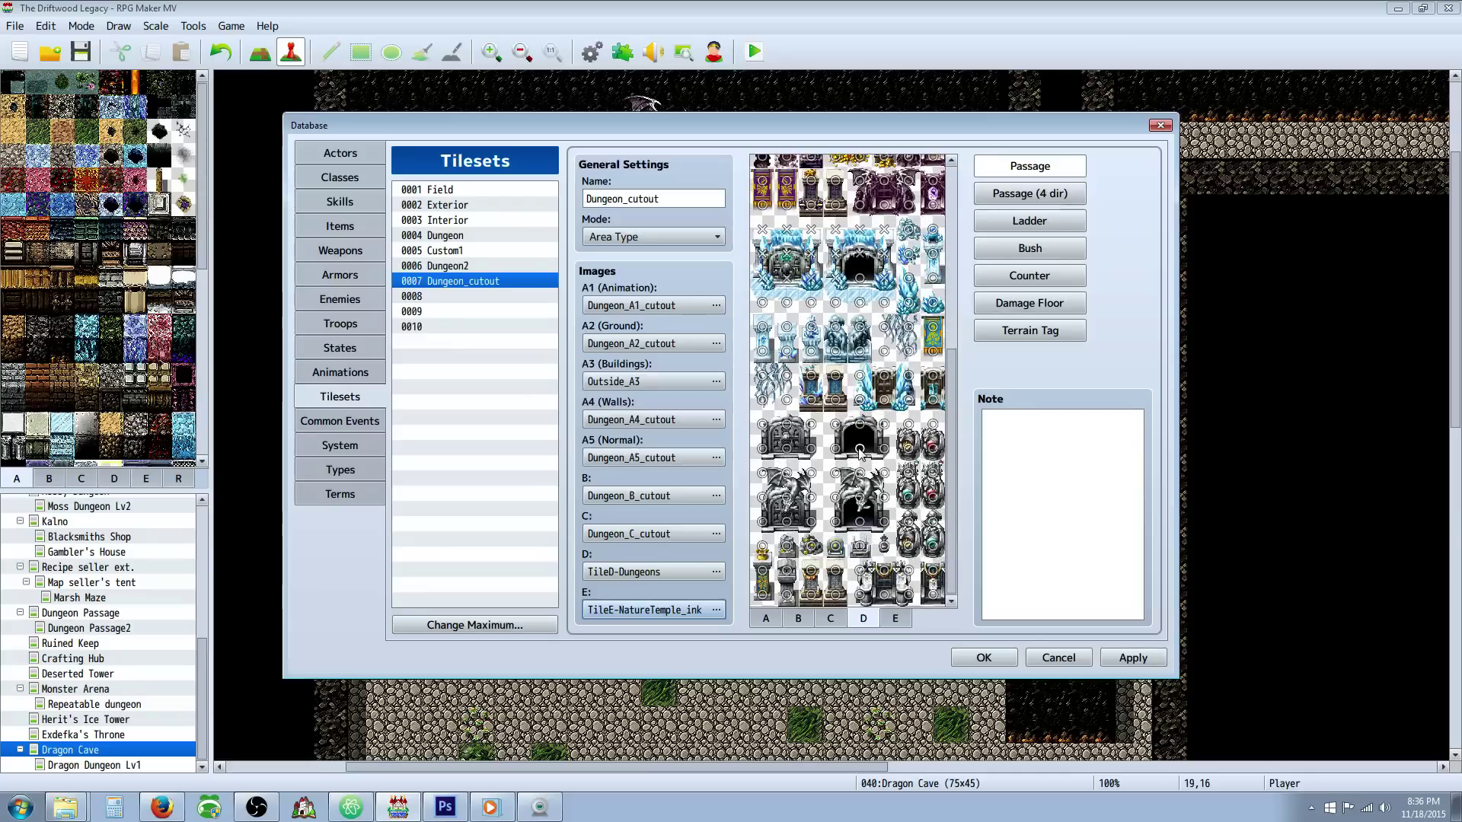
click(835, 424)
click(884, 424)
click(908, 424)
click(908, 424)
click(932, 424)
click(932, 424)
click(983, 658)
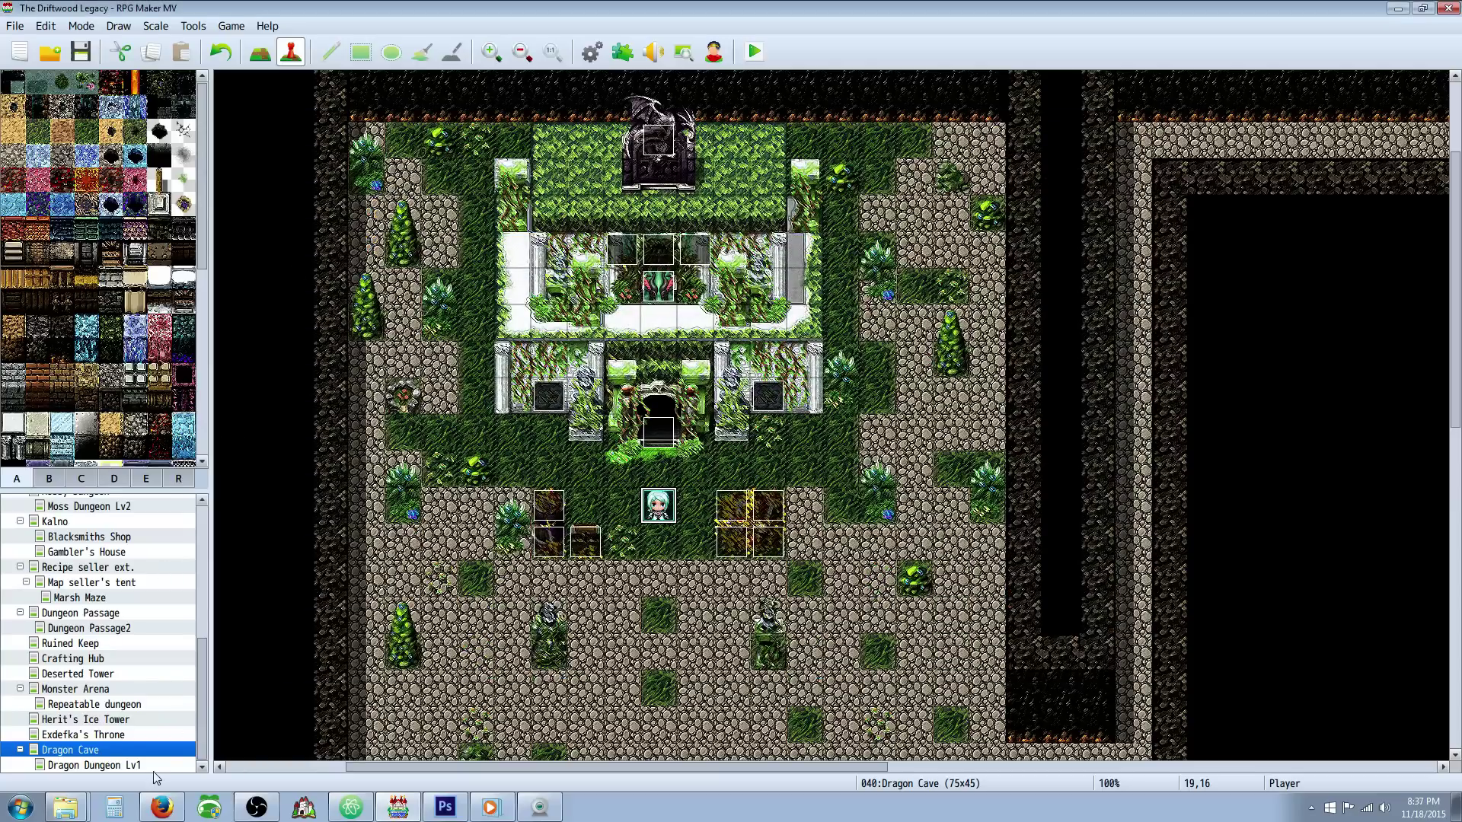
- Create a new map under Dragon Dungeon Lv1 using the Dungeon_cutout tileset
right_click(118, 765)
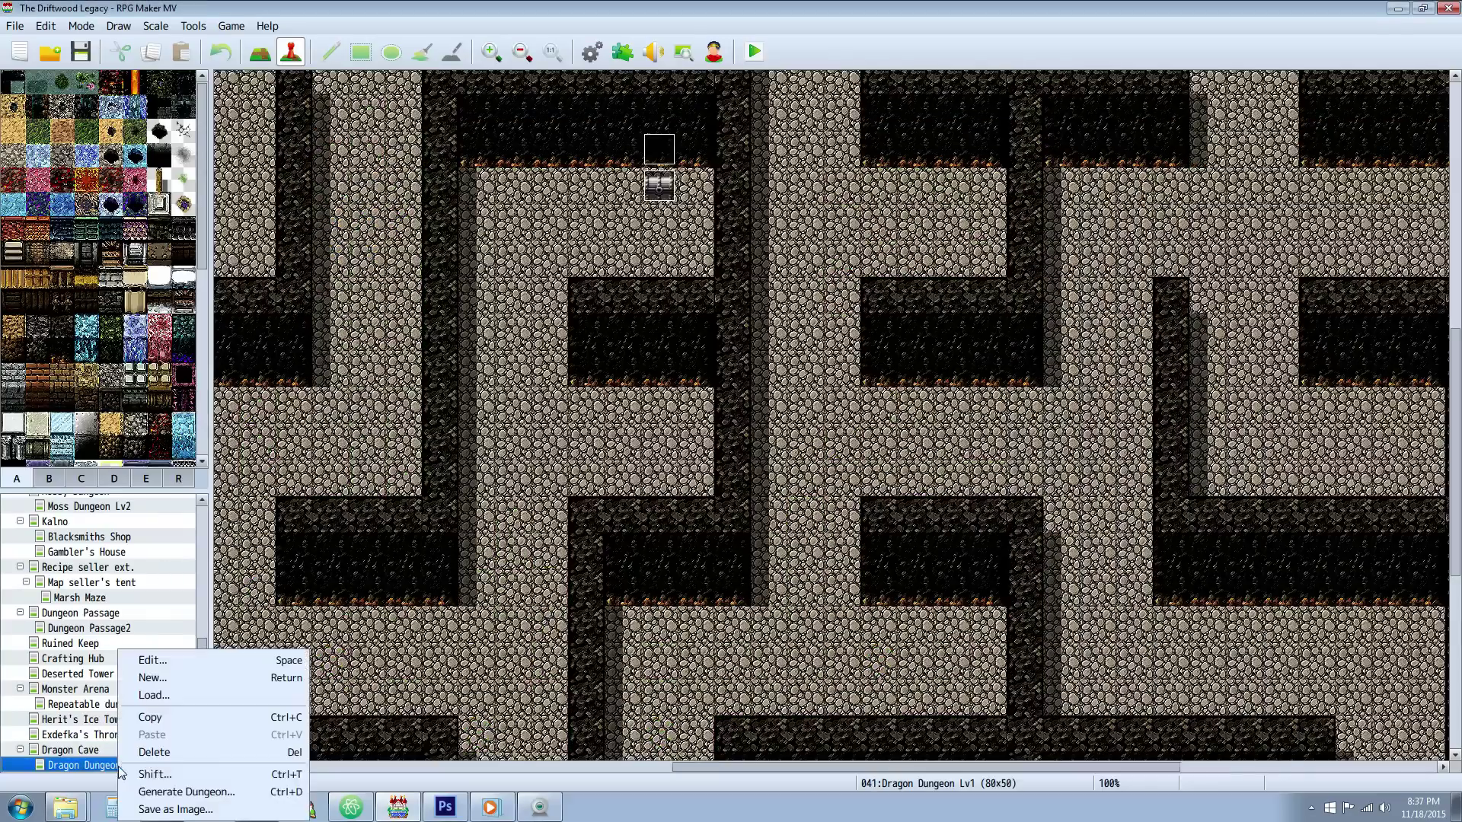
click(168, 680)
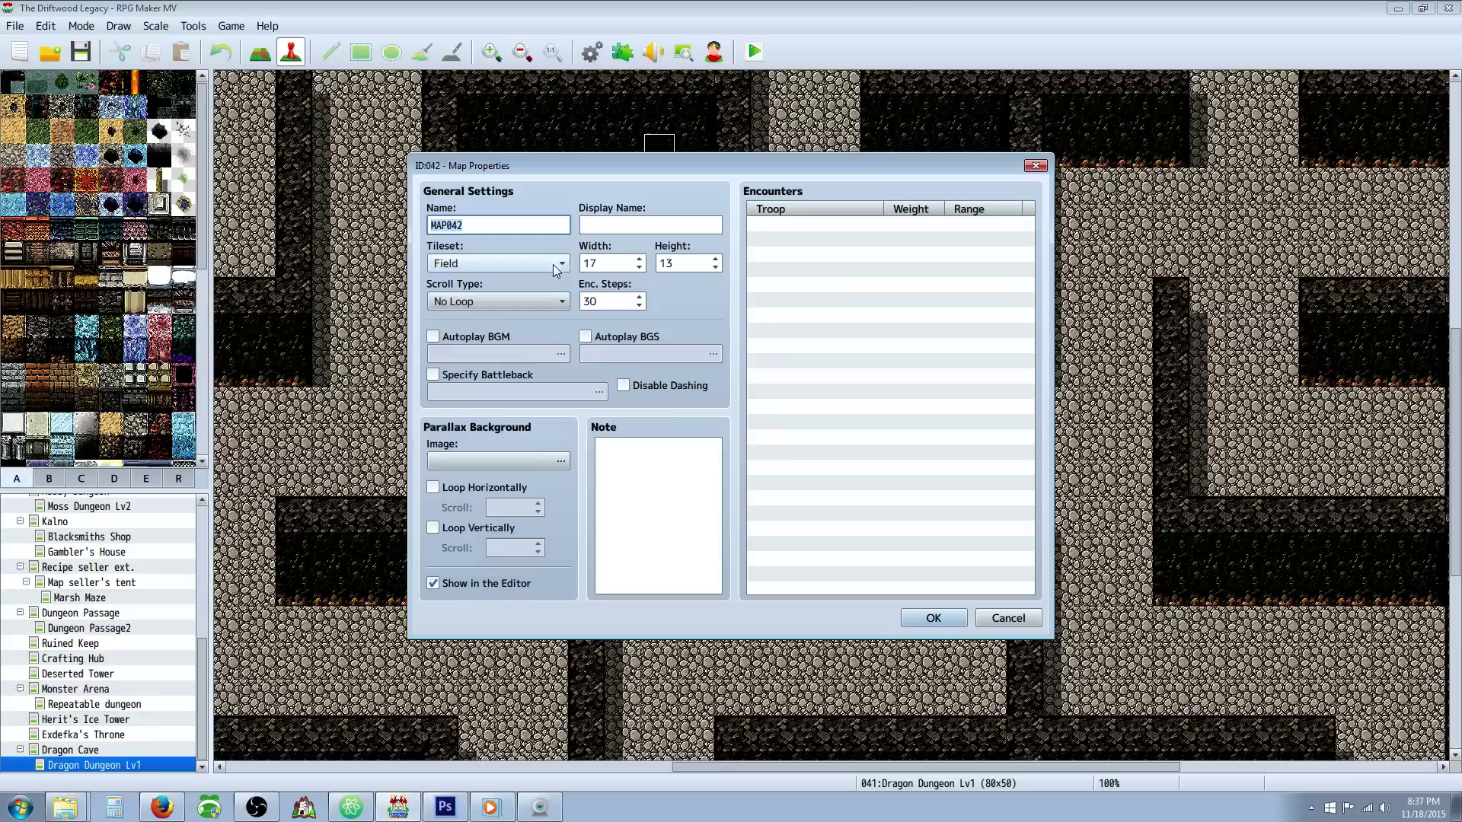
click(513, 263)
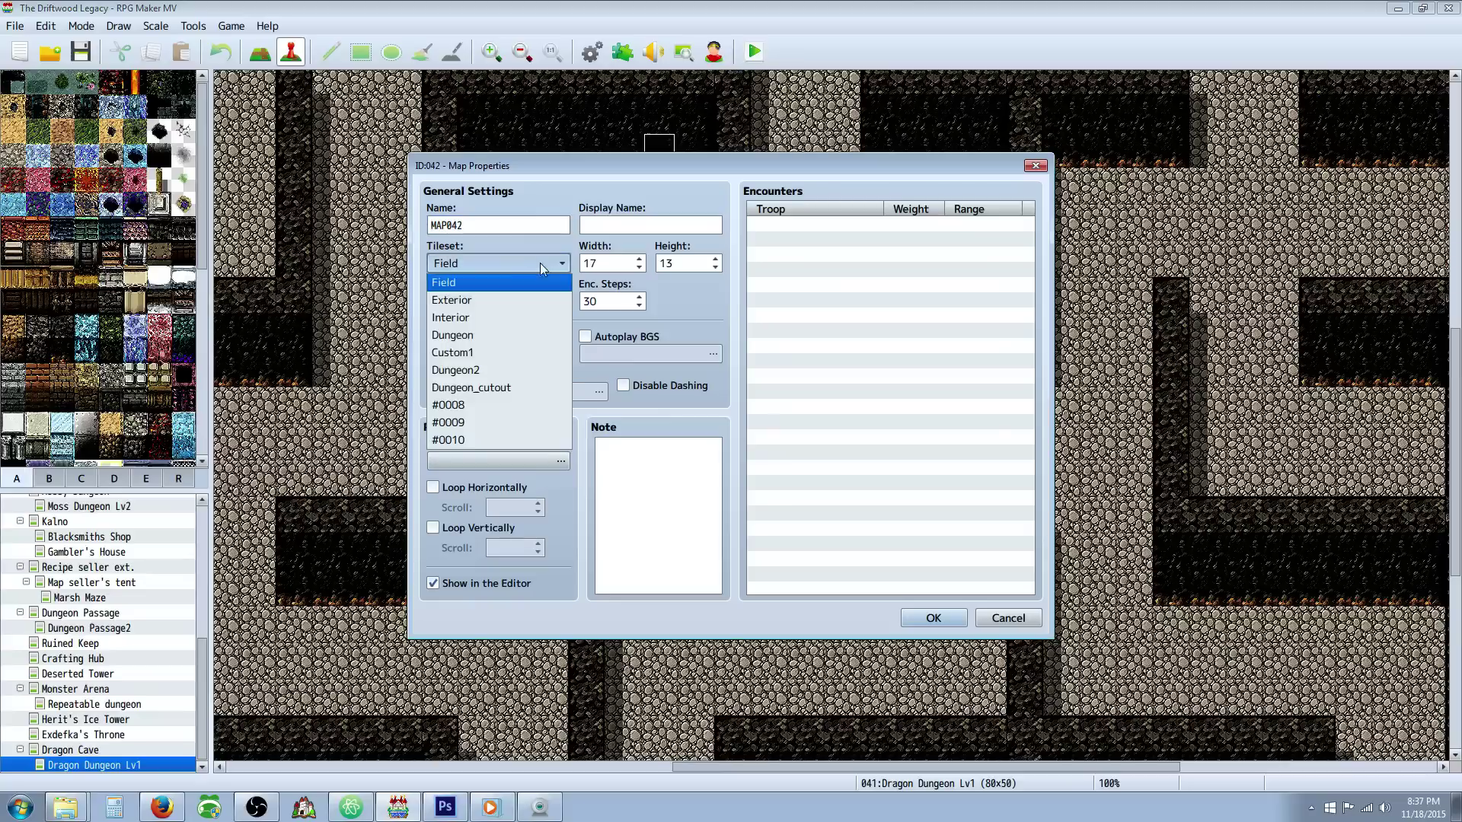
click(502, 390)
- Enter 'Cutout dungeon' as name and display name, width 90, and select the height field
double_click(522, 223)
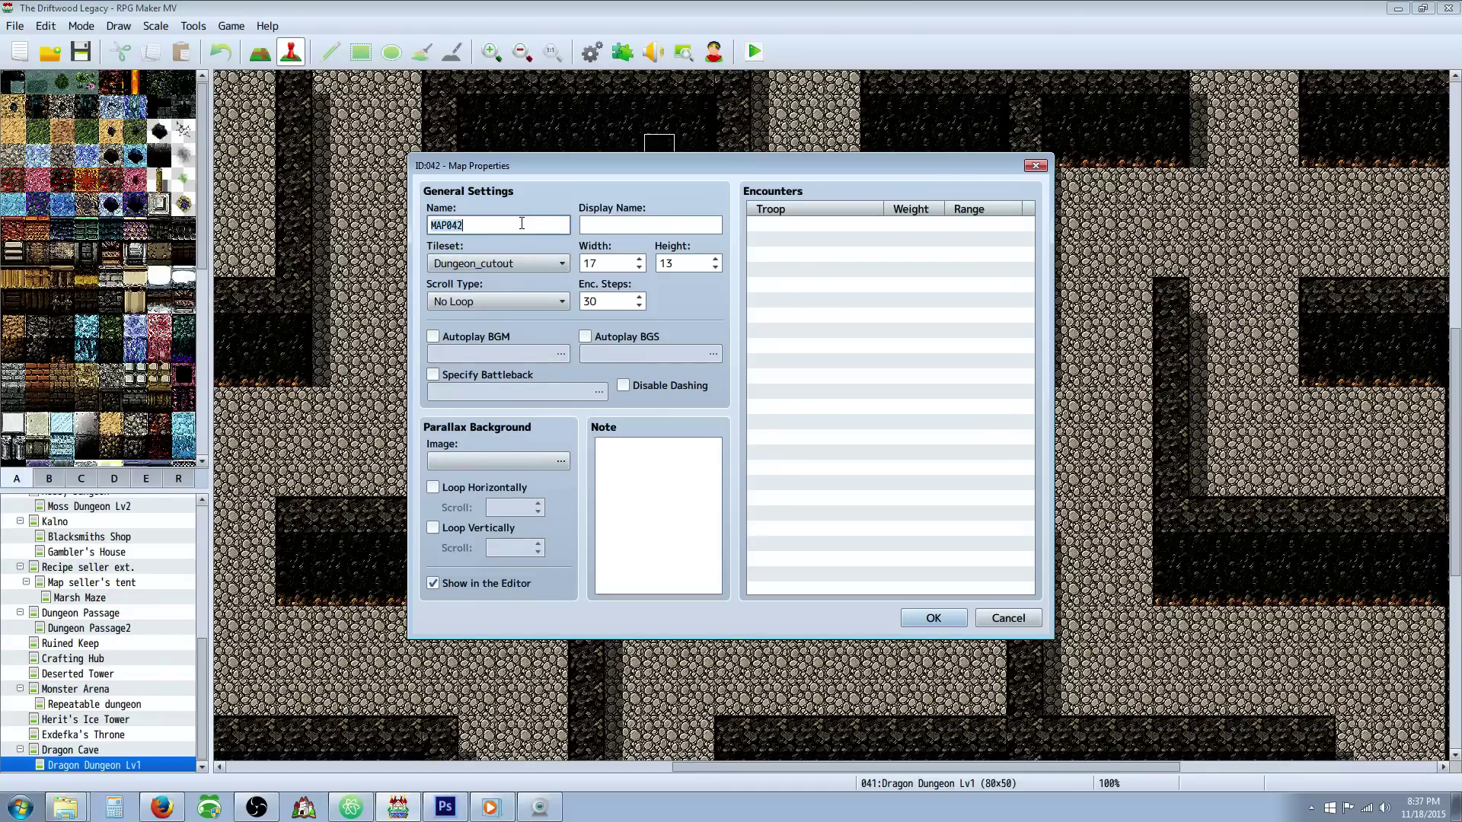
key(BackSpace)
click(601, 223)
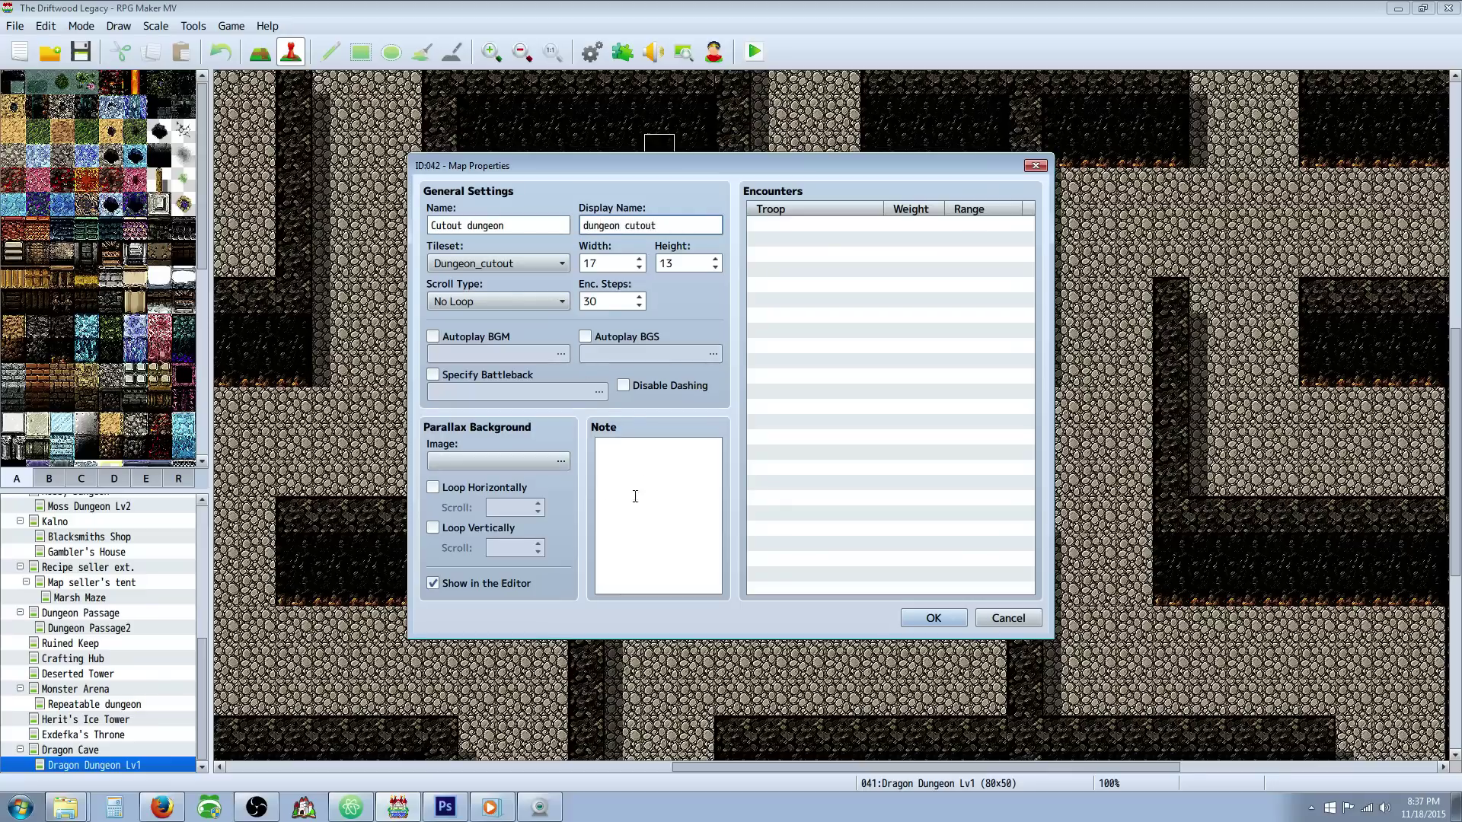
double_click(622, 264)
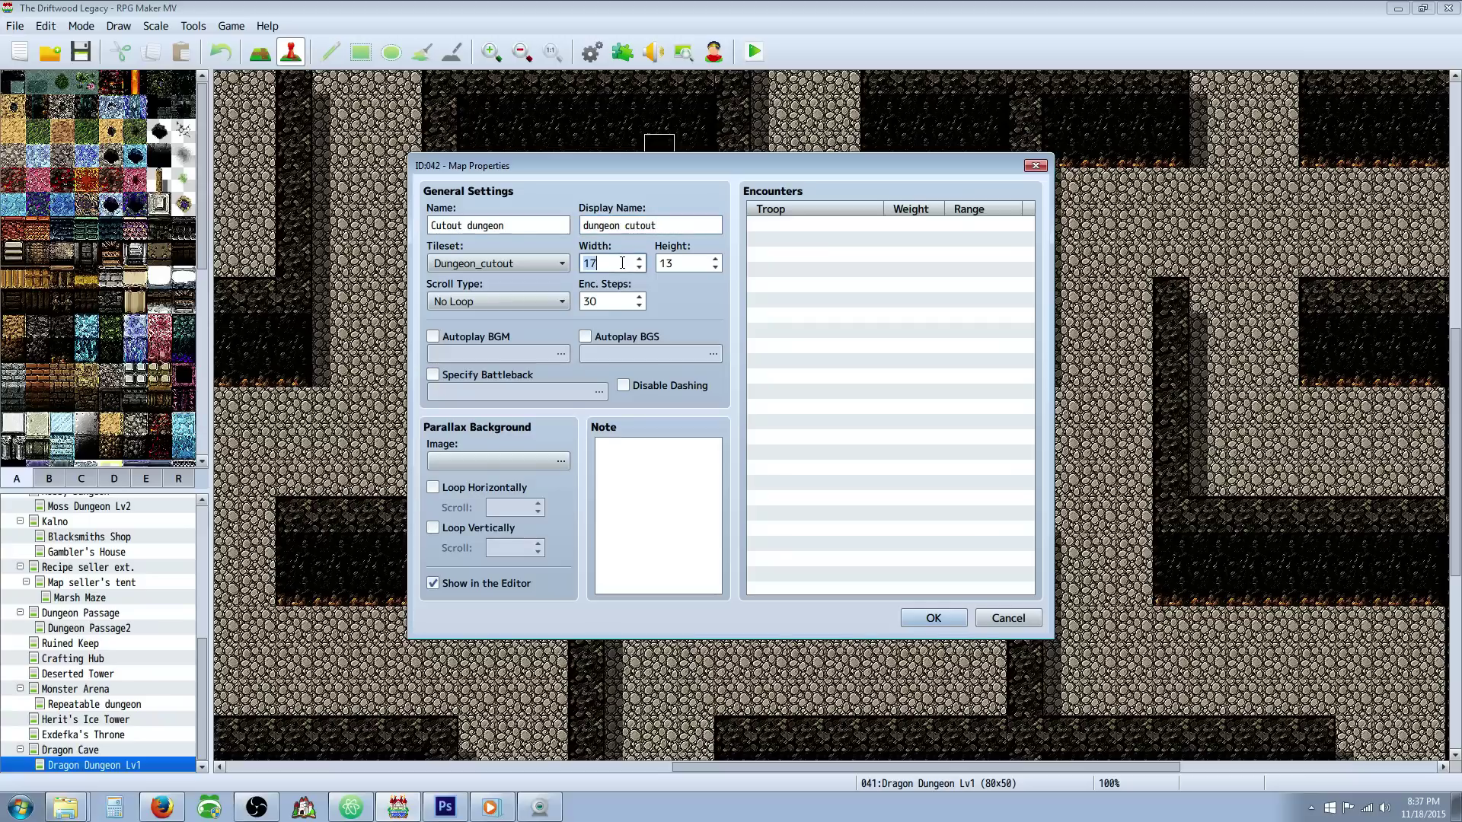
double_click(694, 265)
double_click(680, 266)
- Set the height to 55, create the Cutout dungeon map, and zoom out to fit it
text(55)
click(903, 619)
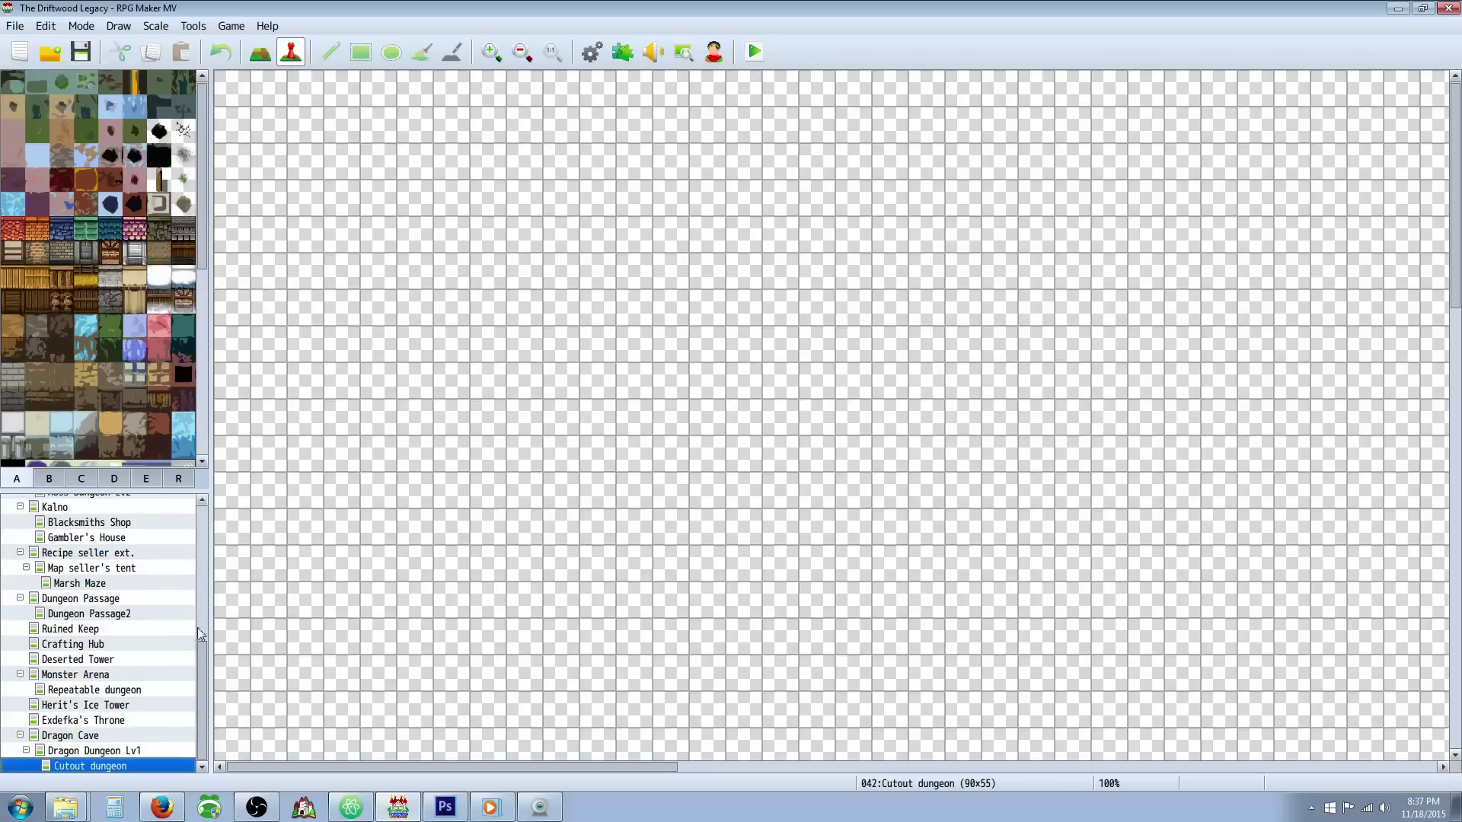
click(522, 53)
click(522, 53)
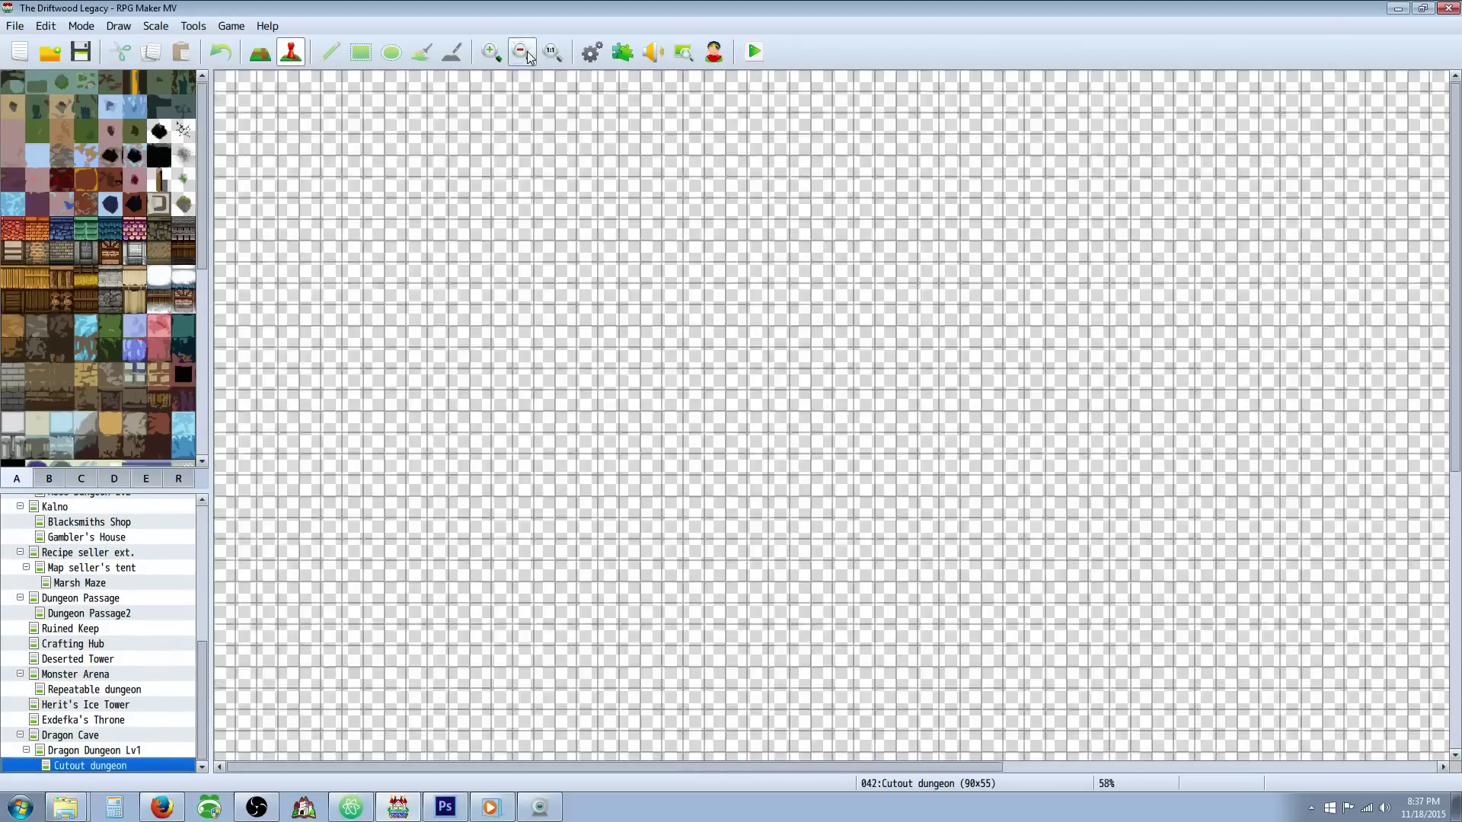
click(522, 52)
click(524, 53)
click(526, 53)
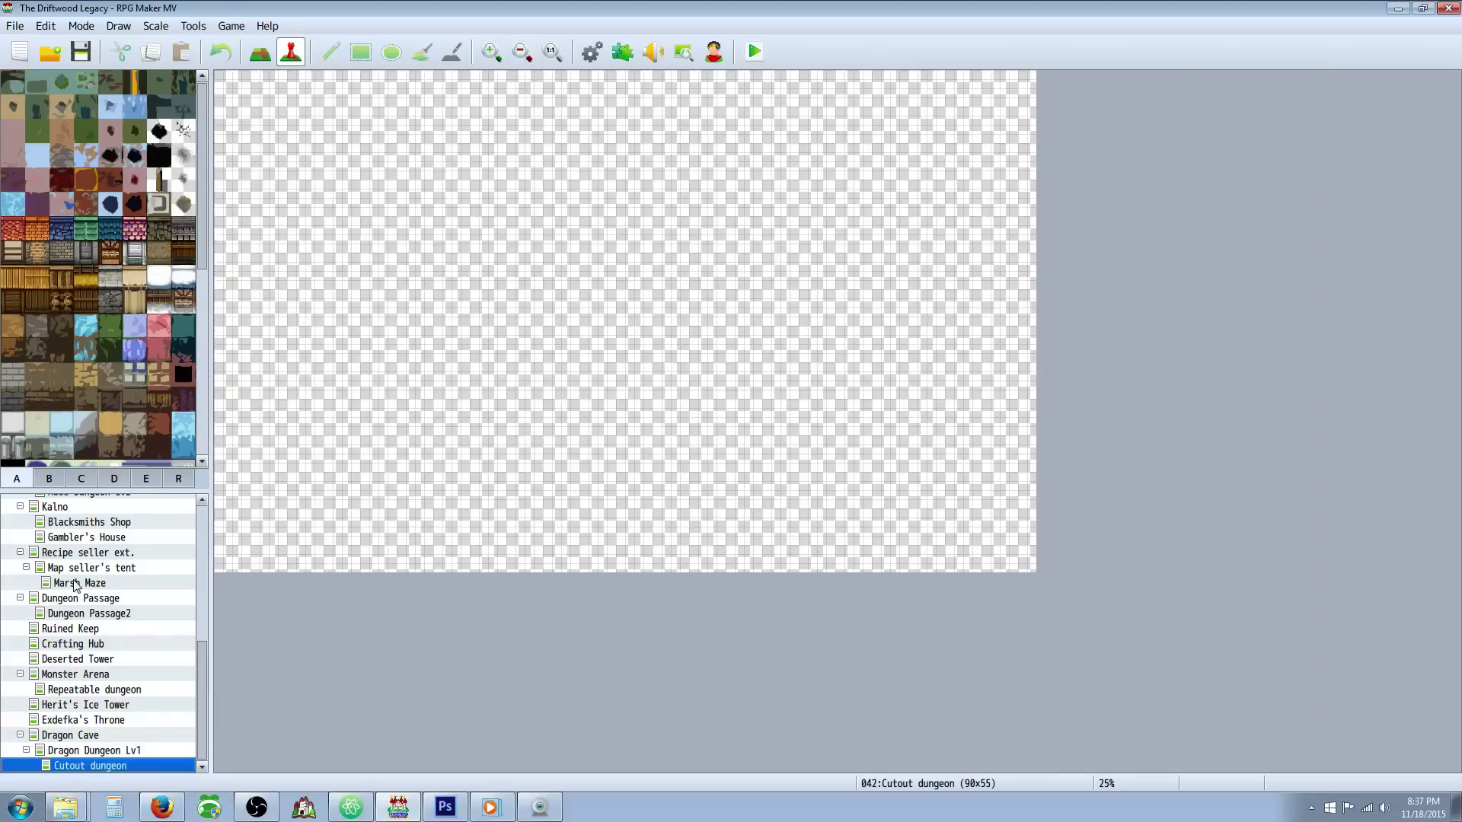
- Generate a random dungeon on the map with ice walls and beige floors
right_click(126, 765)
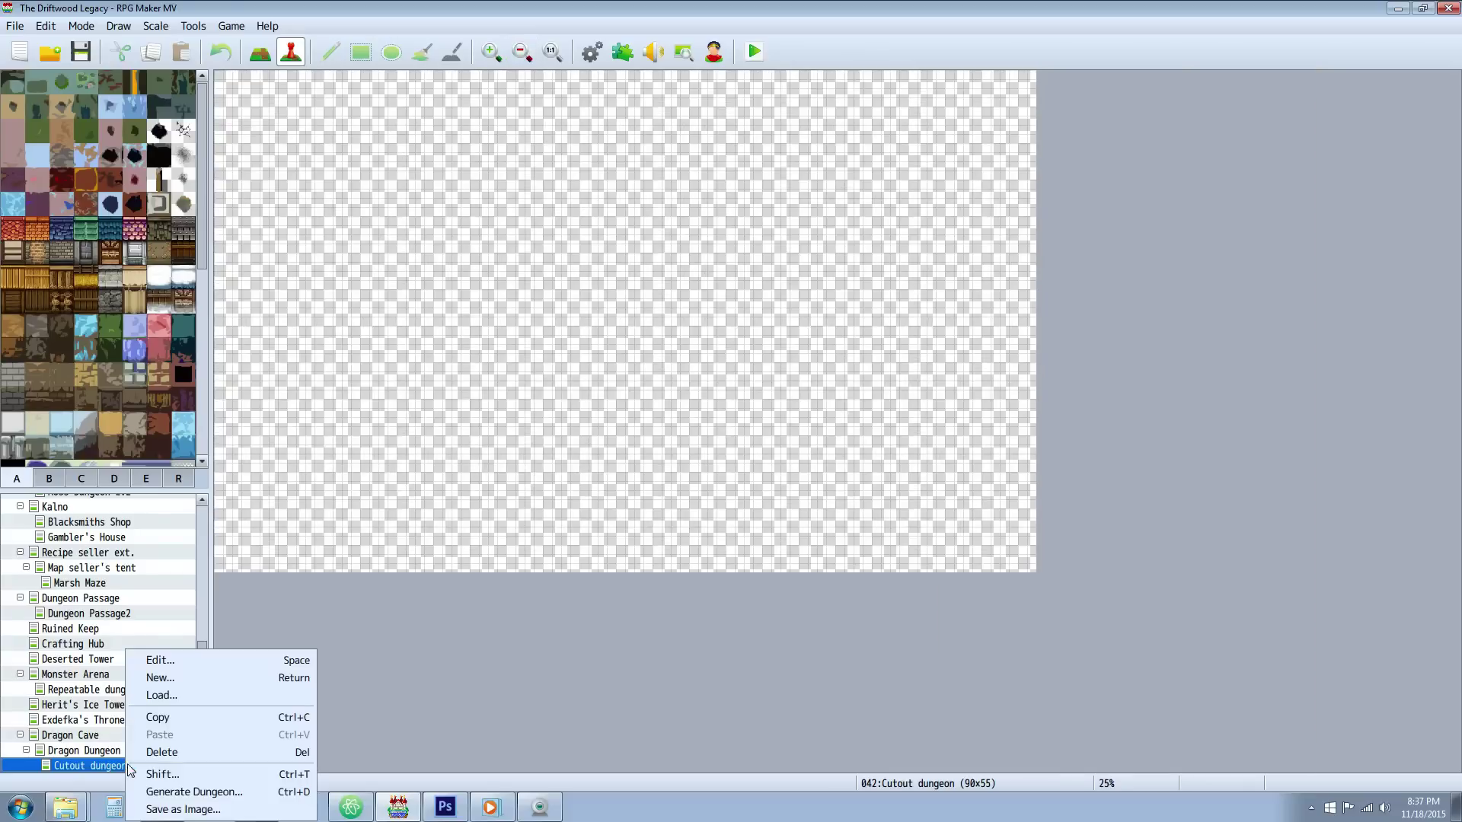
click(176, 798)
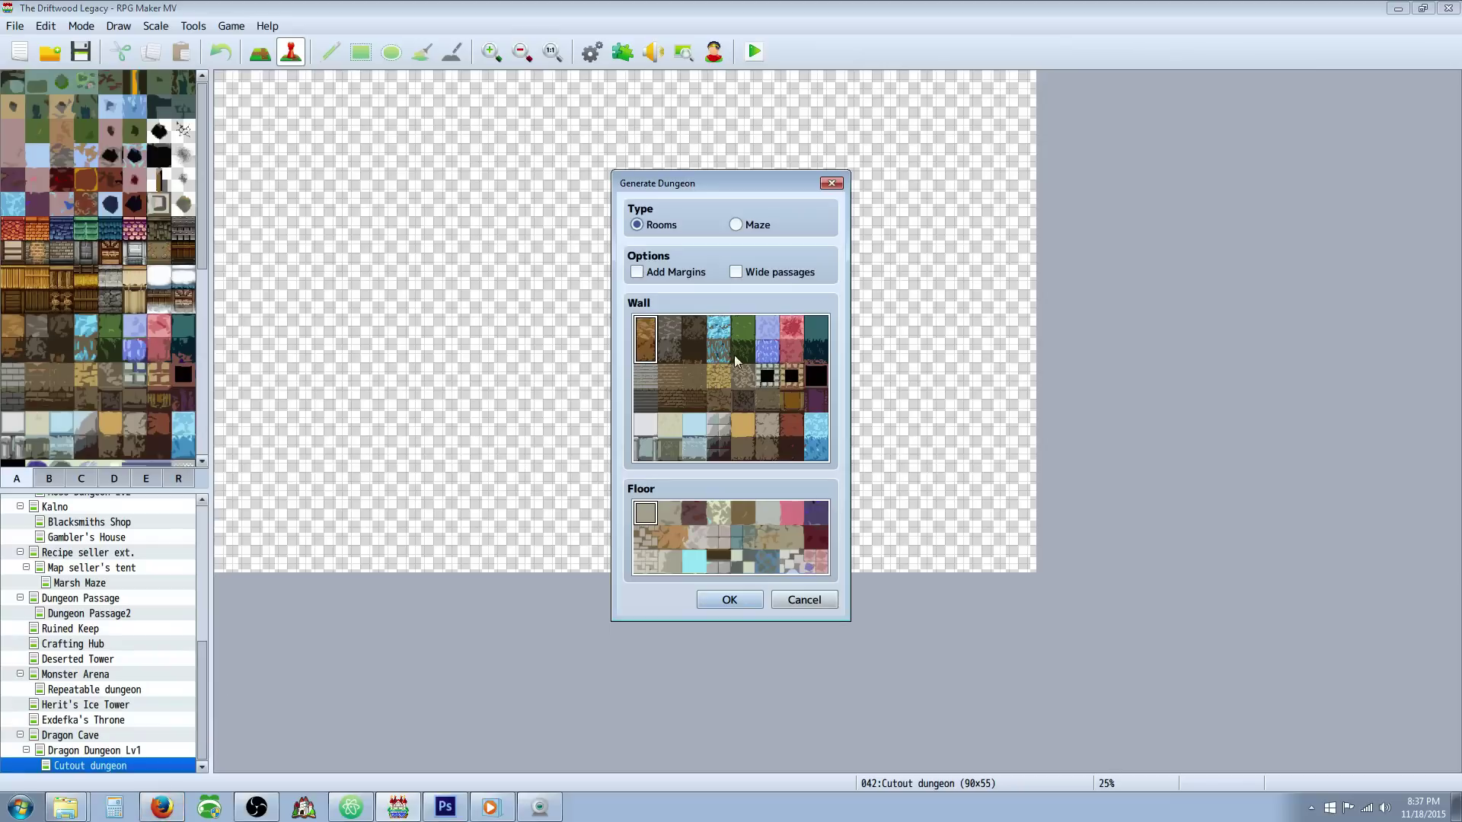
click(731, 358)
click(716, 519)
click(731, 600)
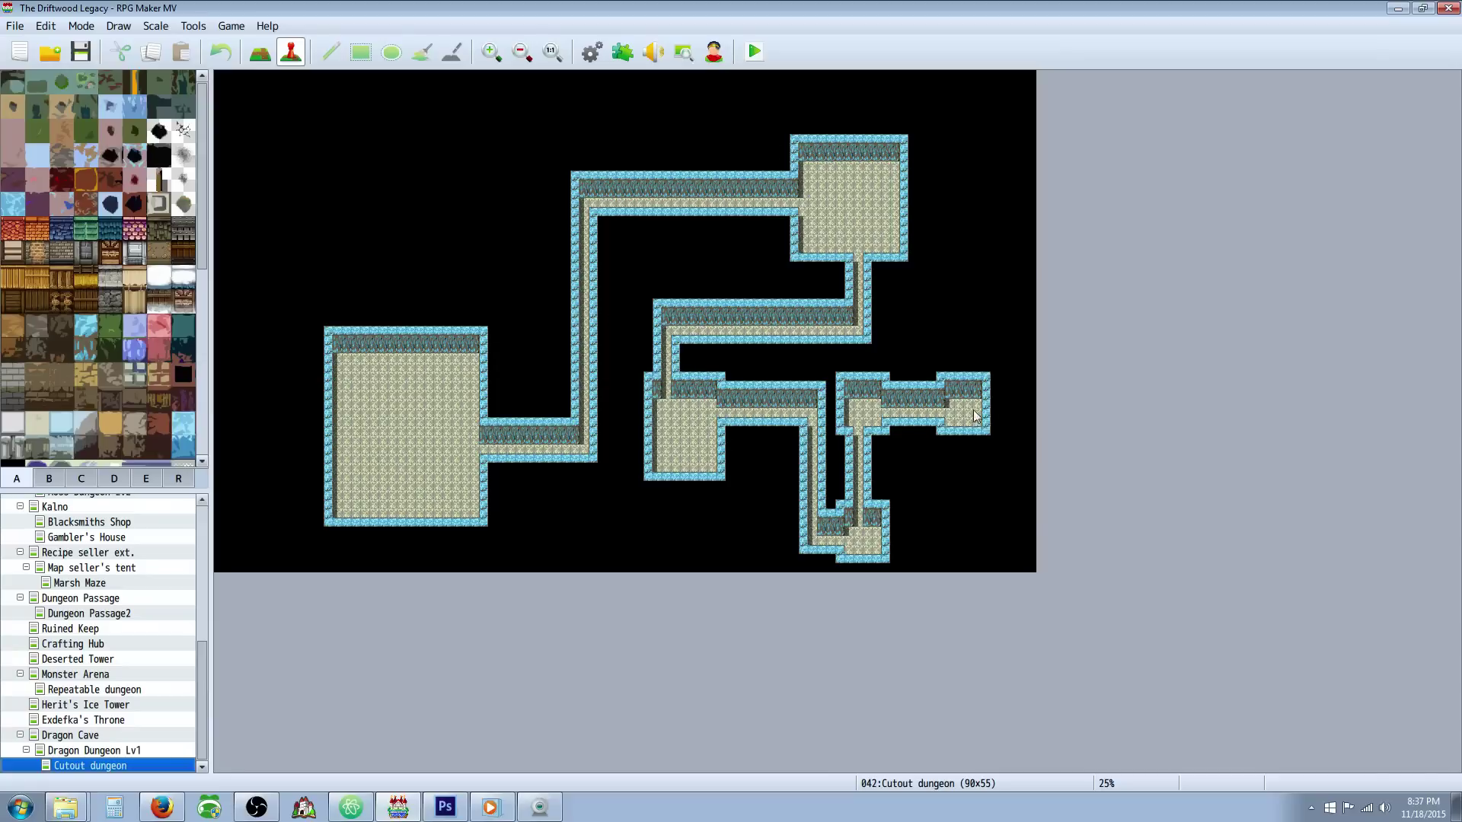
- Rerun Generate Dungeon on Cutout dungeon with green wall and brown floor tiles
right_click(114, 770)
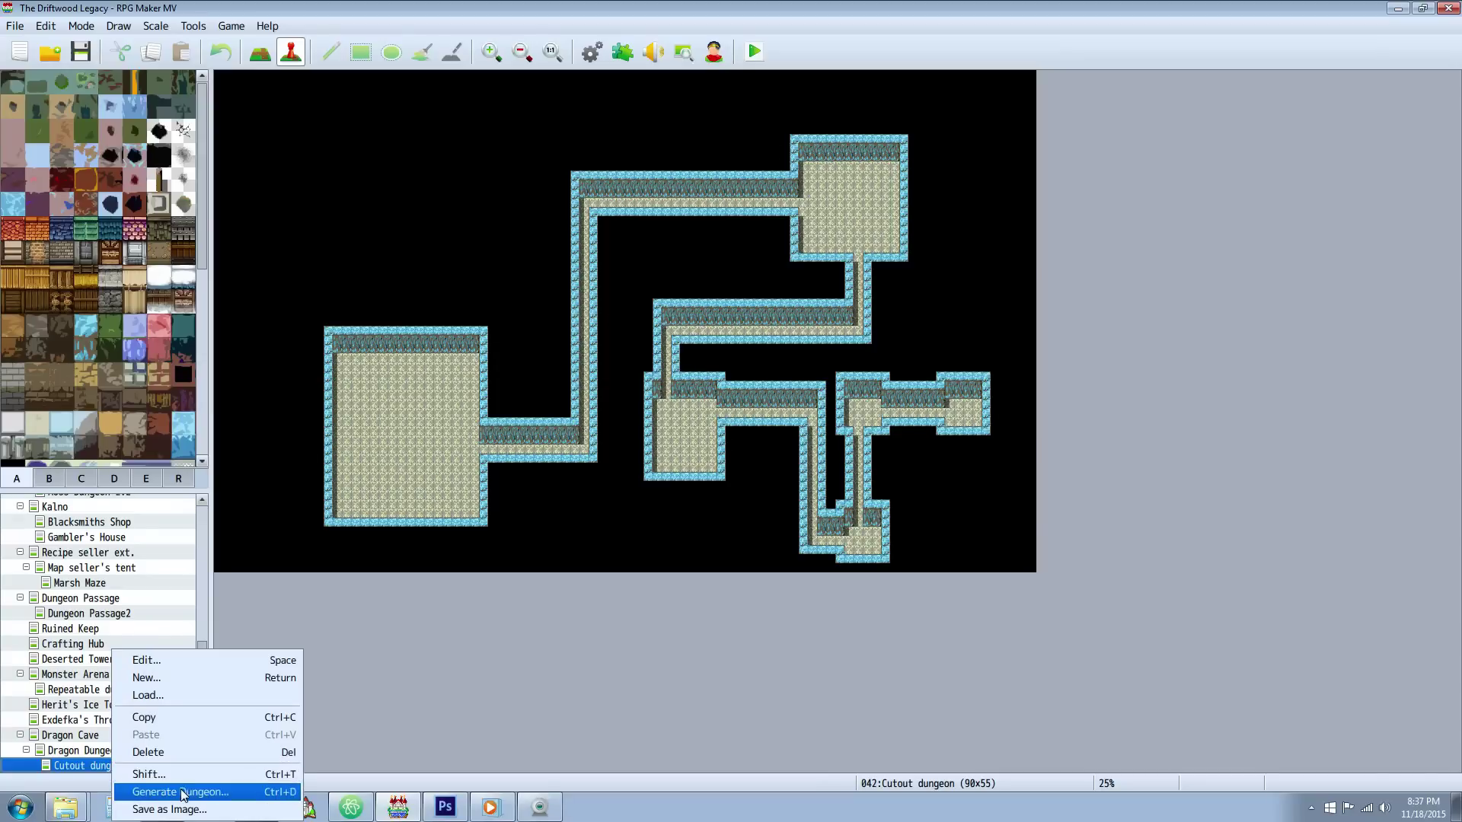
click(182, 794)
click(717, 433)
click(743, 340)
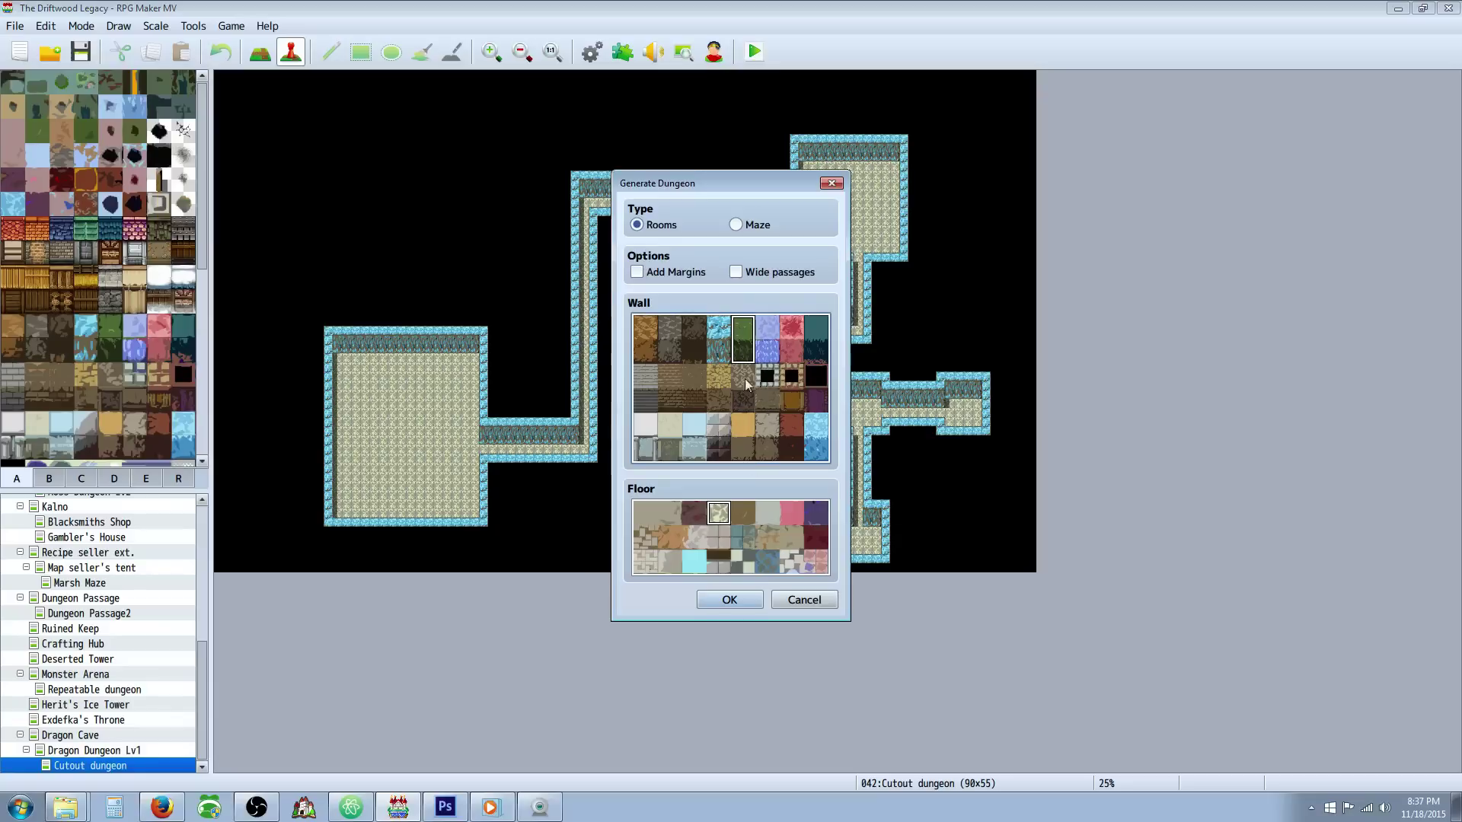
click(743, 513)
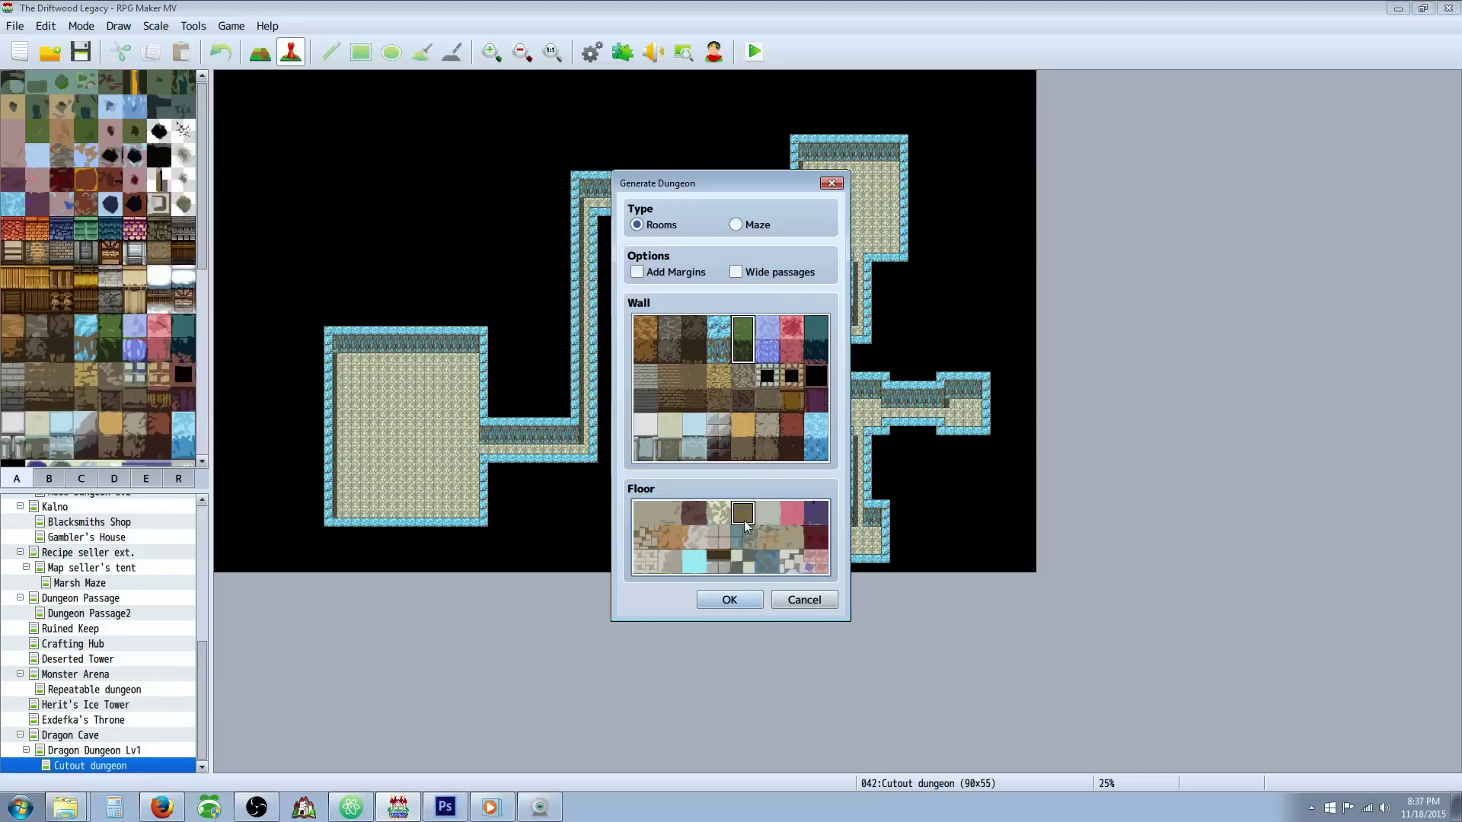
click(727, 603)
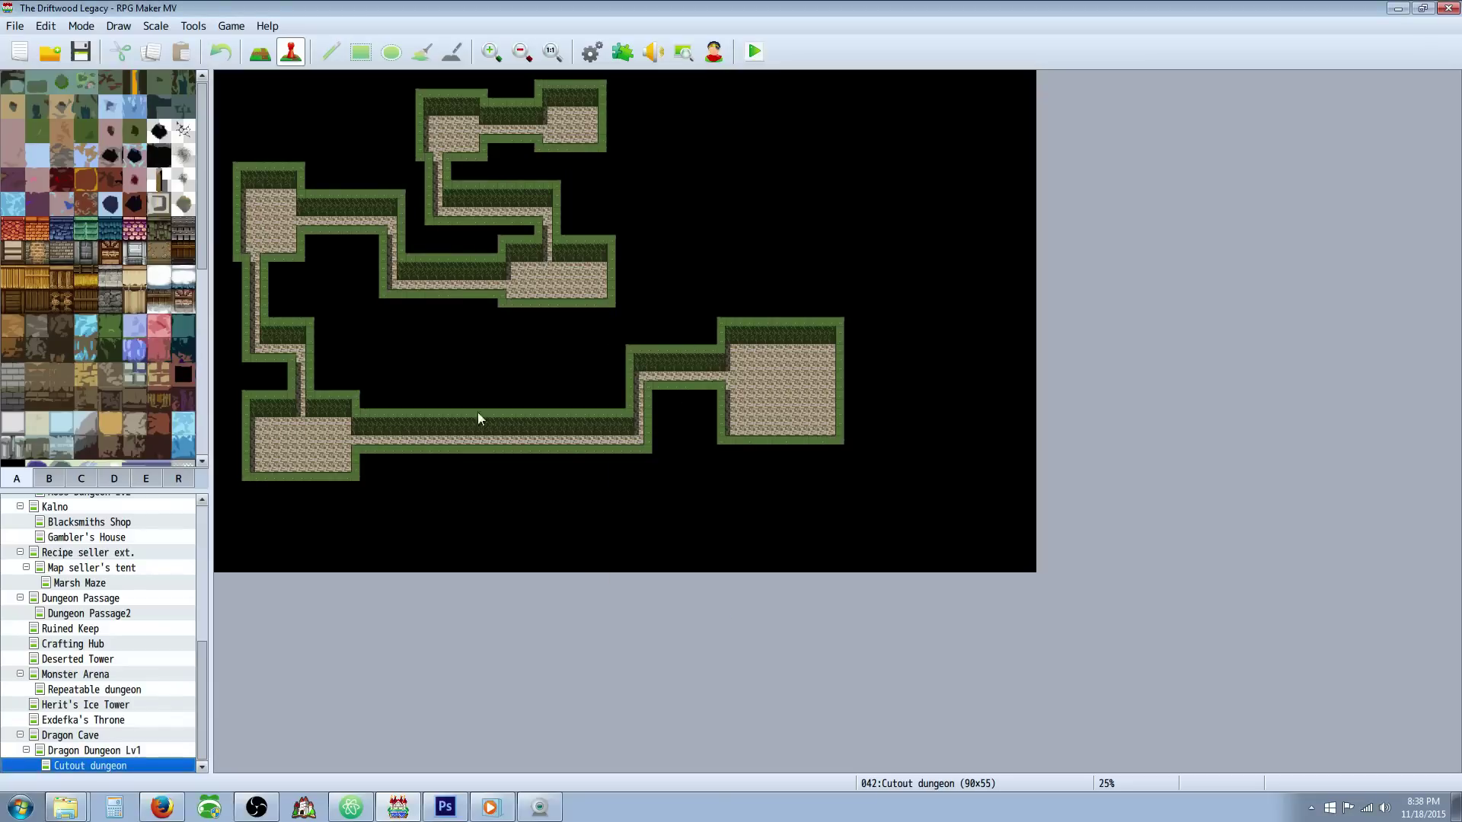